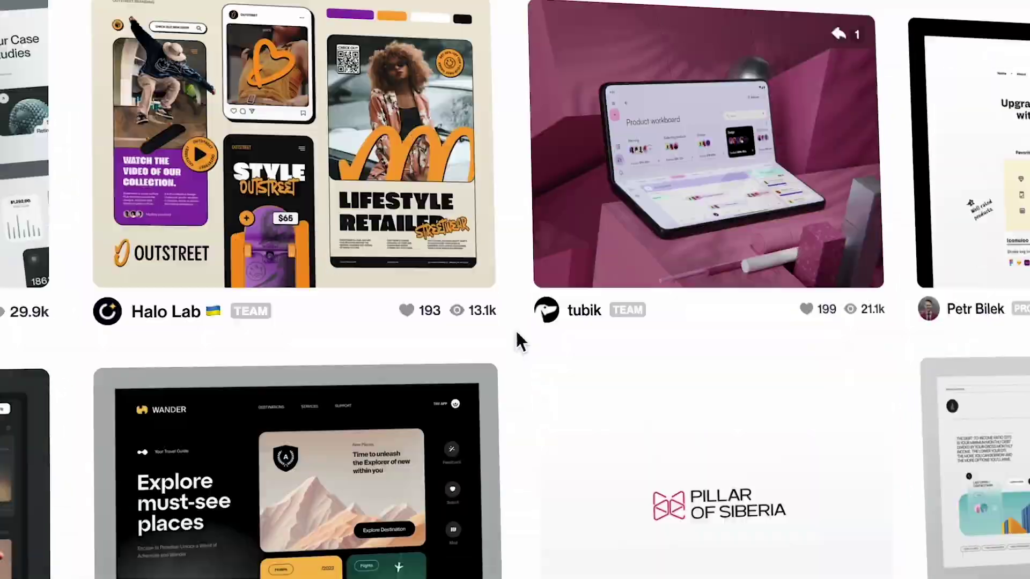
{"action": "scroll", "coordinate": [516, 334], "scroll_direction": "down", "scroll_amount": 15}
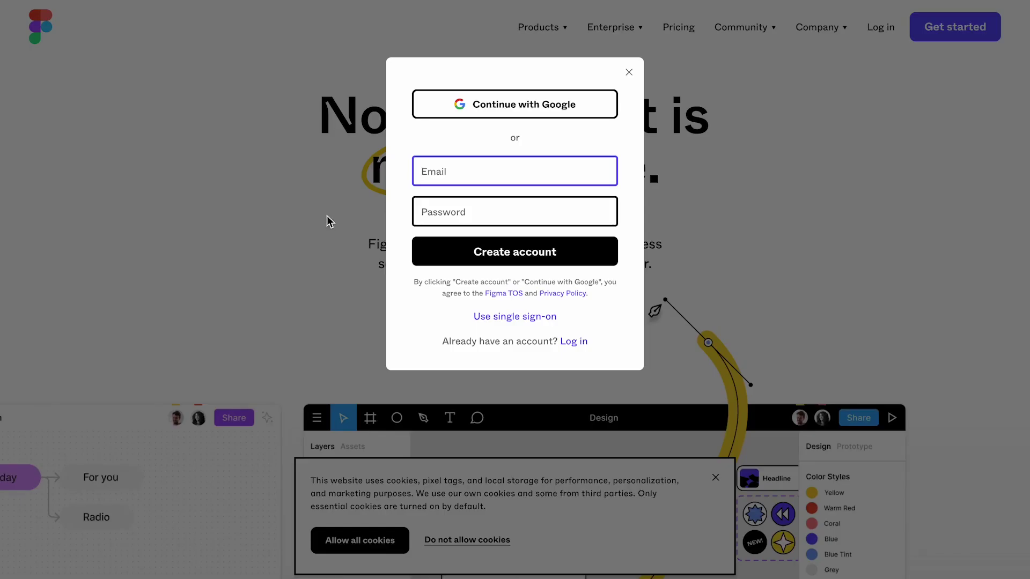
{"action": "left_click", "coordinate": [329, 221]}
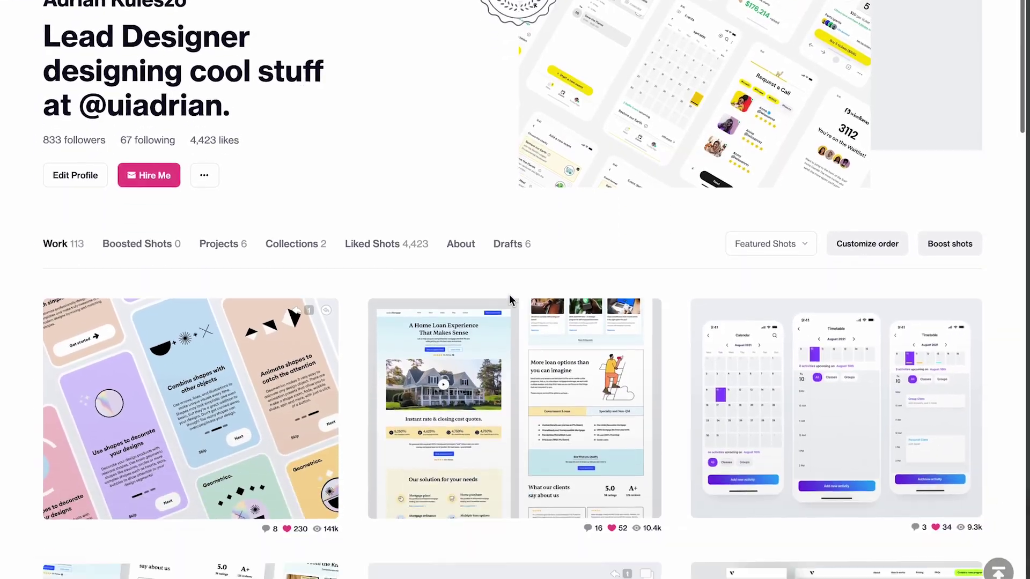
Step: Examine the designer's Dribbble portfolio, browsing the mobile and web design shots through to the end of the list
{"action": "scroll", "coordinate": [509, 297], "scroll_direction": "down", "scroll_amount": 15}
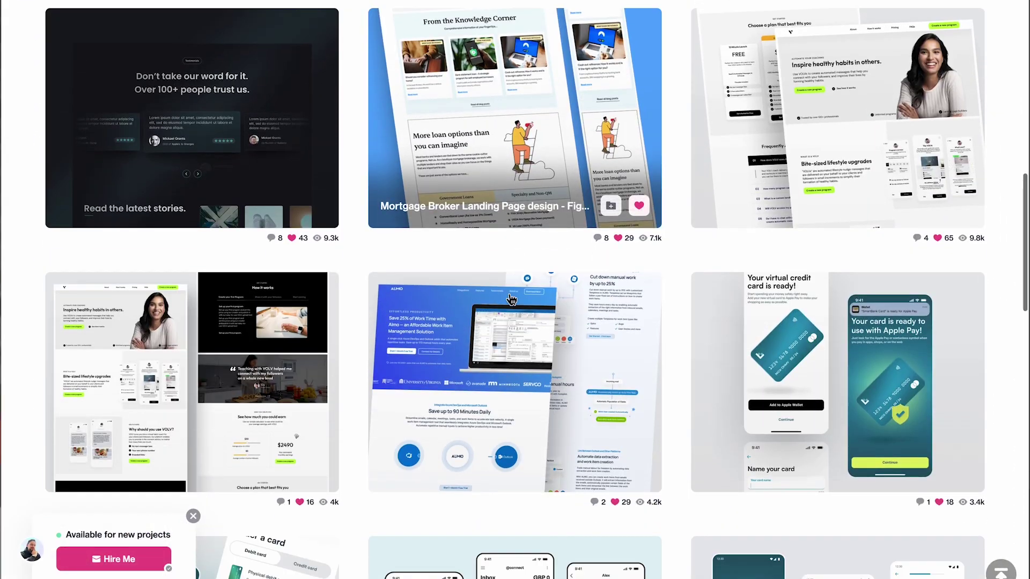
{"action": "scroll", "coordinate": [512, 299], "scroll_direction": "down", "scroll_amount": 16}
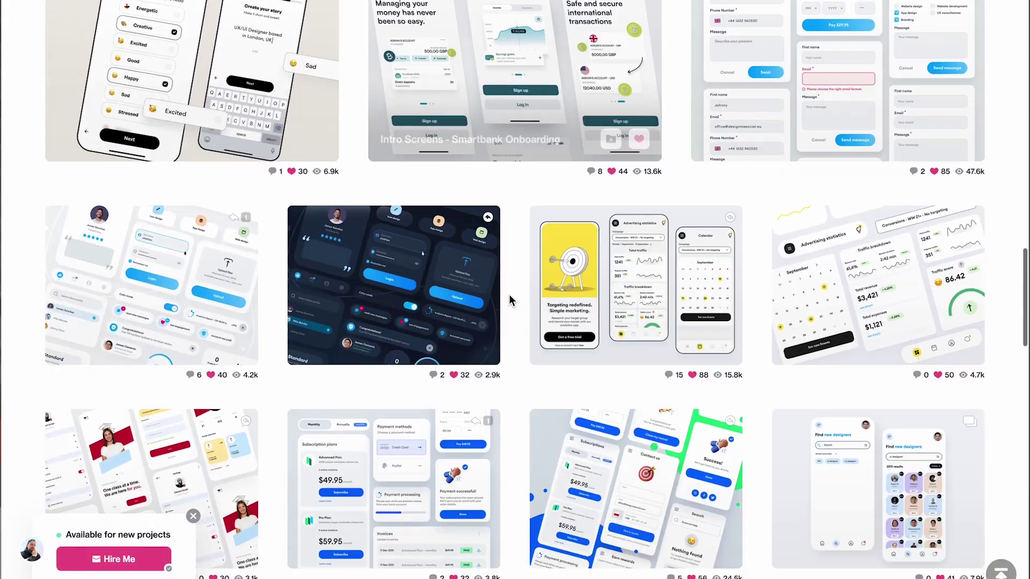
{"action": "scroll", "coordinate": [509, 299], "scroll_direction": "down", "scroll_amount": 11}
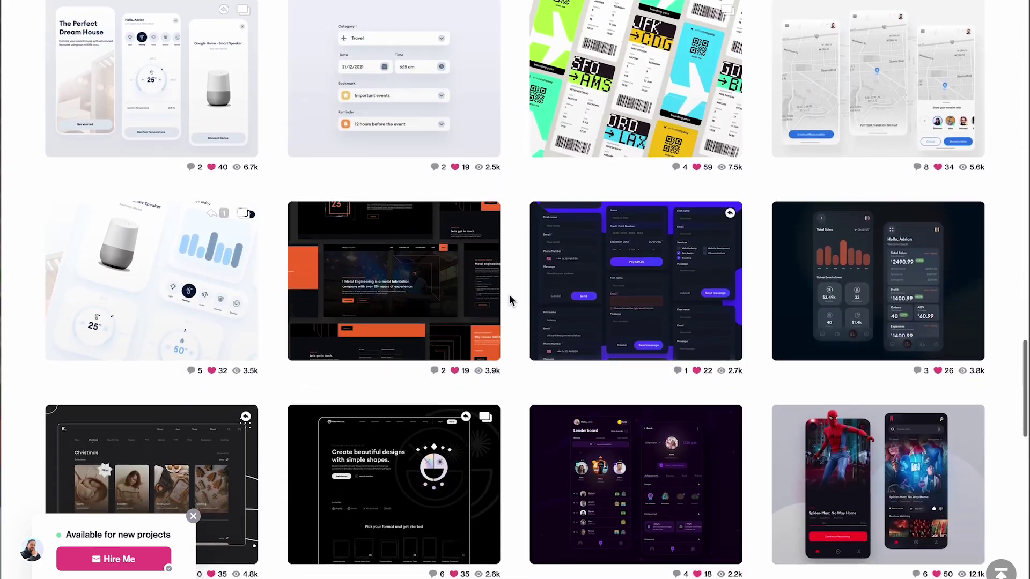
{"action": "scroll", "coordinate": [509, 299], "scroll_direction": "down", "scroll_amount": 4}
{"action": "scroll", "coordinate": [509, 299], "scroll_direction": "up", "scroll_amount": 3}
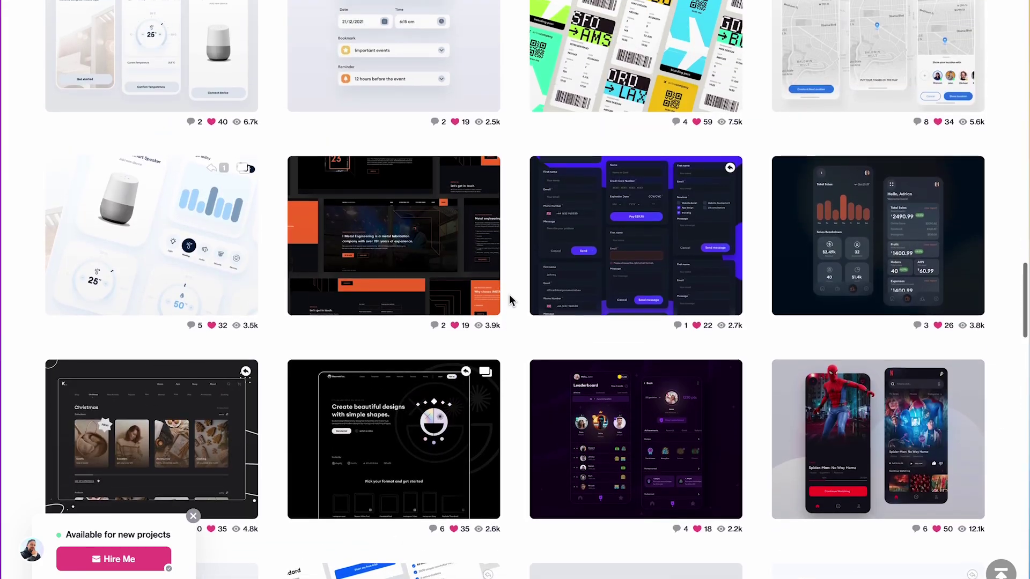
{"action": "scroll", "coordinate": [510, 300], "scroll_direction": "down", "scroll_amount": 8}
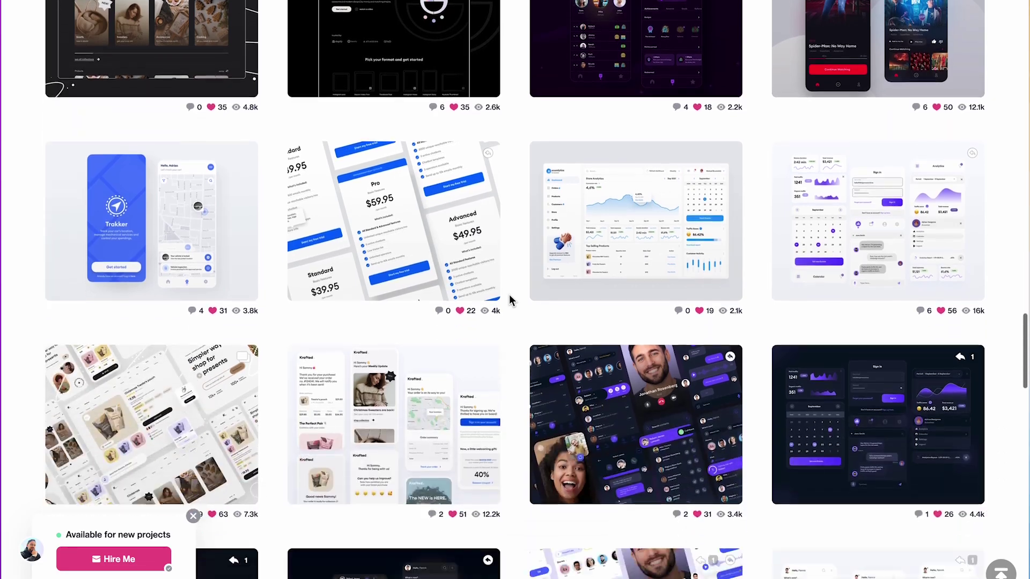
{"action": "scroll", "coordinate": [510, 299], "scroll_direction": "down", "scroll_amount": 20}
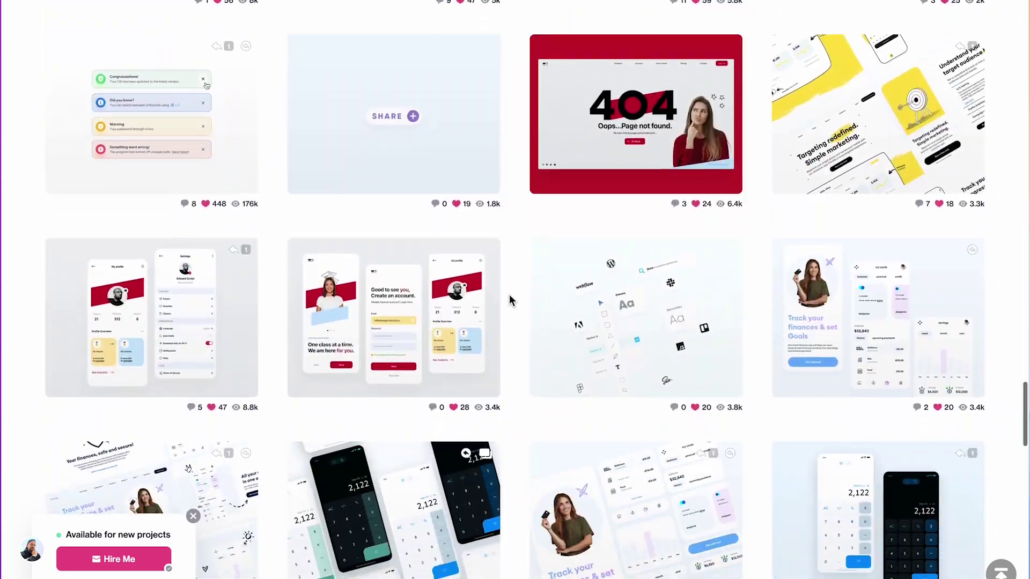
{"action": "scroll", "coordinate": [509, 300], "scroll_direction": "down", "scroll_amount": 20}
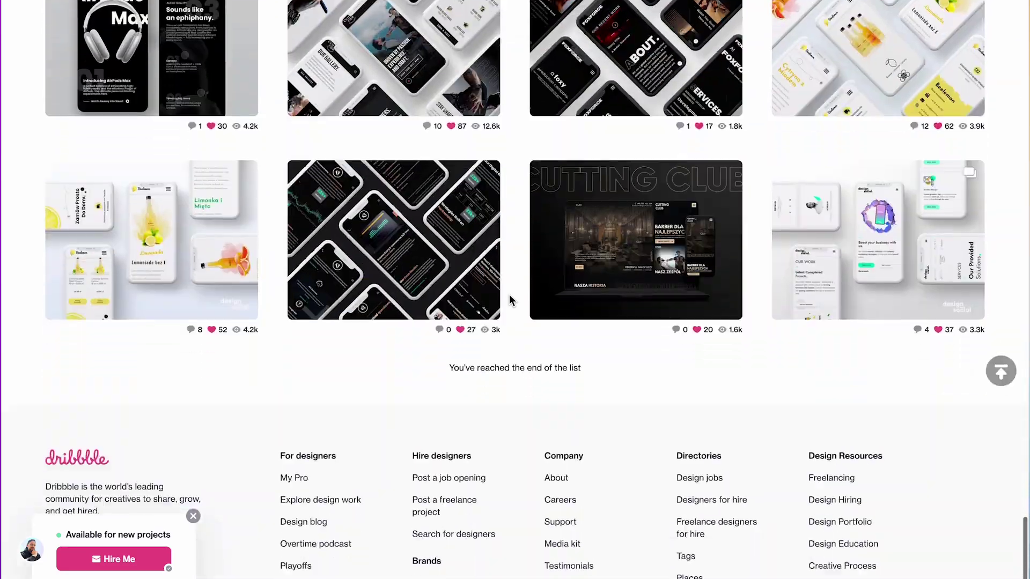
{"action": "left_click", "coordinate": [836, 404]}
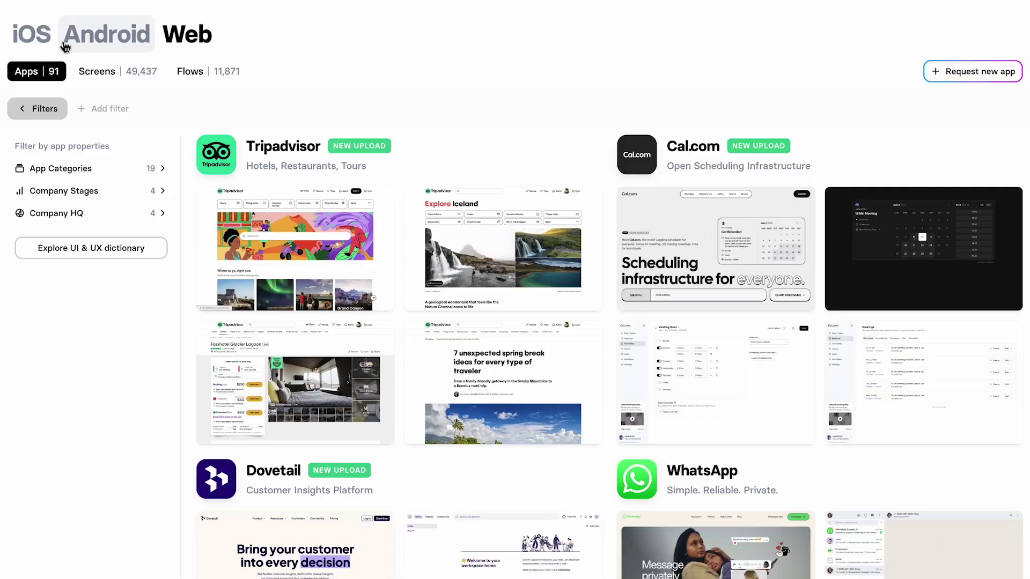
Step: Browse the catalogue of iOS apps for design references and open the Wise app's page to look through its screens
{"action": "scroll", "coordinate": [478, 159], "scroll_direction": "down", "scroll_amount": 7}
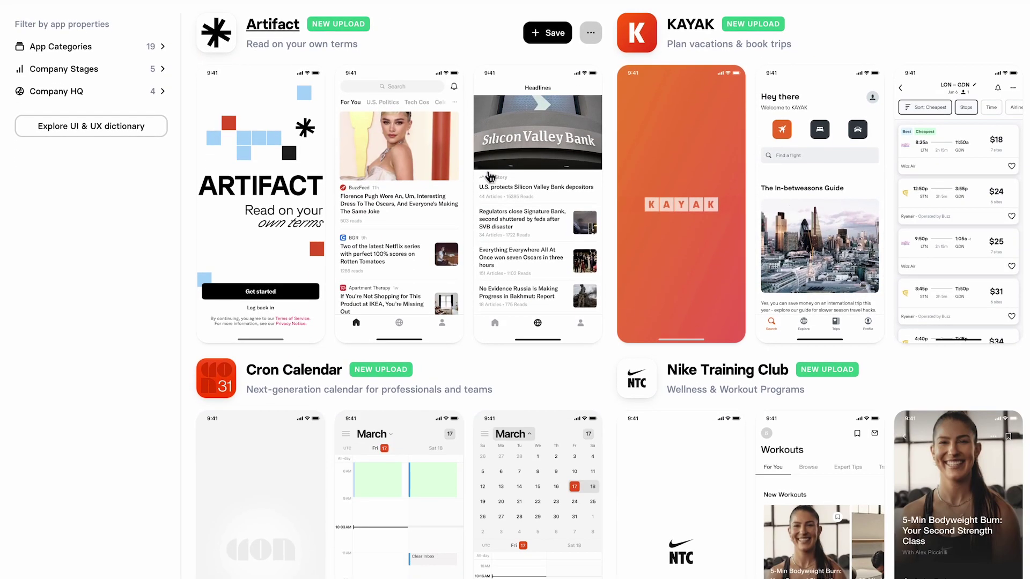
{"action": "scroll", "coordinate": [490, 176], "scroll_direction": "down", "scroll_amount": 10}
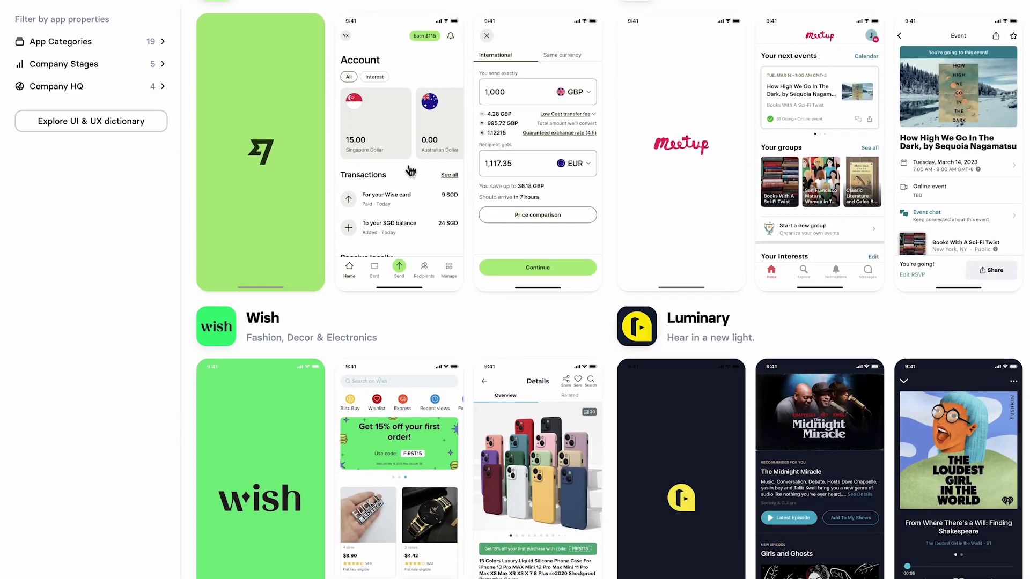
{"action": "left_click", "coordinate": [411, 171]}
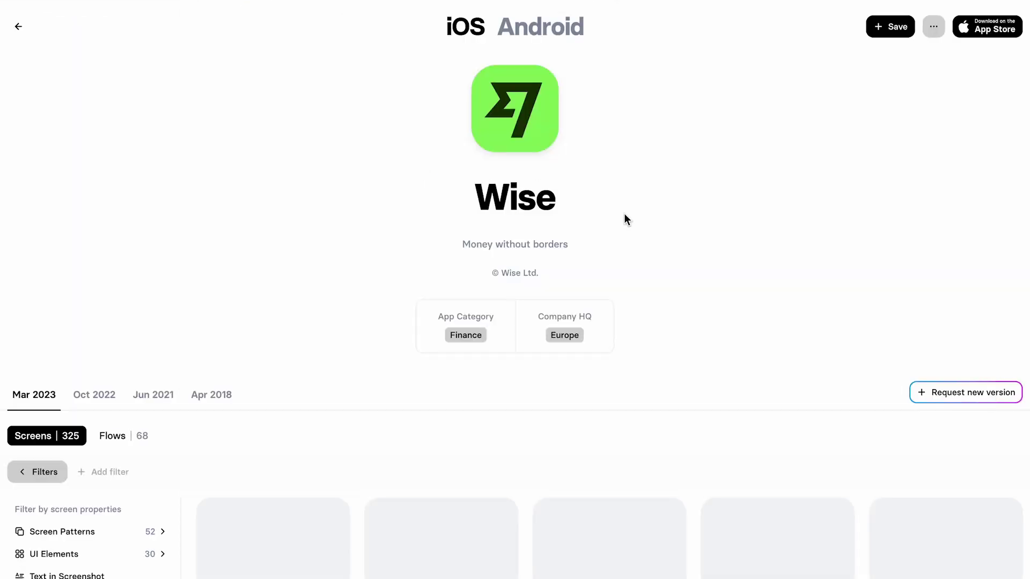
{"action": "scroll", "coordinate": [623, 213], "scroll_direction": "down", "scroll_amount": 9}
{"action": "scroll", "coordinate": [623, 213], "scroll_direction": "down", "scroll_amount": 8}
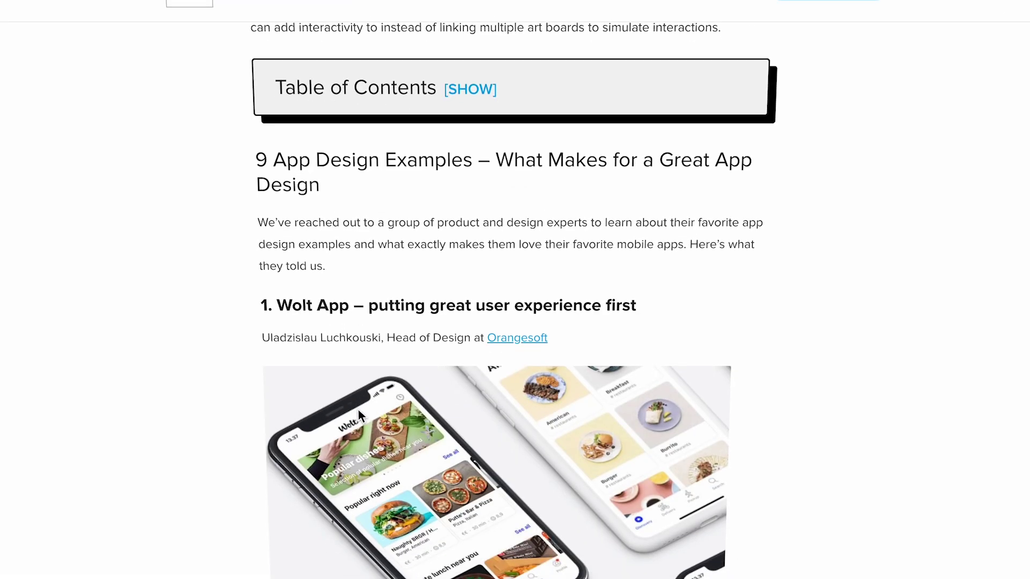
Step: Read the article on nine app design examples, covering the Wolt App and Google Maps sections
{"action": "scroll", "coordinate": [358, 410], "scroll_direction": "down", "scroll_amount": 9}
{"action": "scroll", "coordinate": [183, 416], "scroll_direction": "down", "scroll_amount": 15}
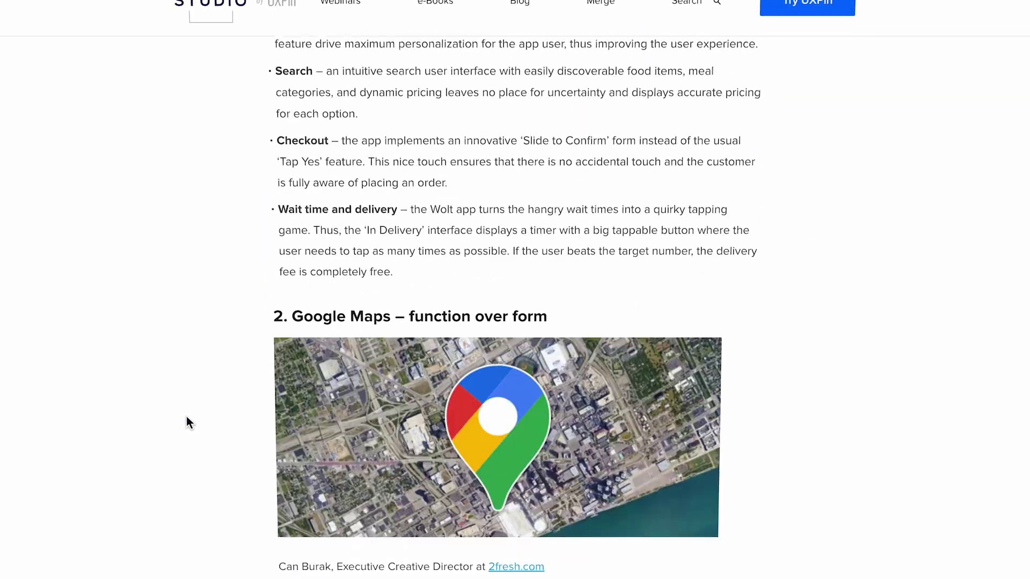
{"action": "scroll", "coordinate": [201, 415], "scroll_direction": "down", "scroll_amount": 8}
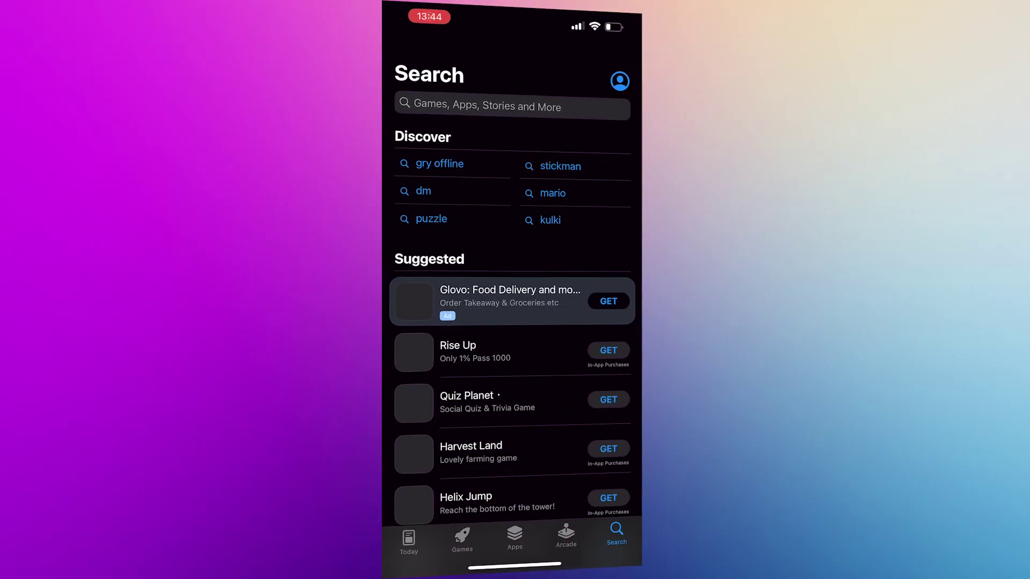
Step: Start an App Store search, then browse the cabin listings in the Airbnb app and open the Królewo, Poland stay
{"action": "left_click", "coordinate": [512, 107]}
{"action": "type", "text": "a"}
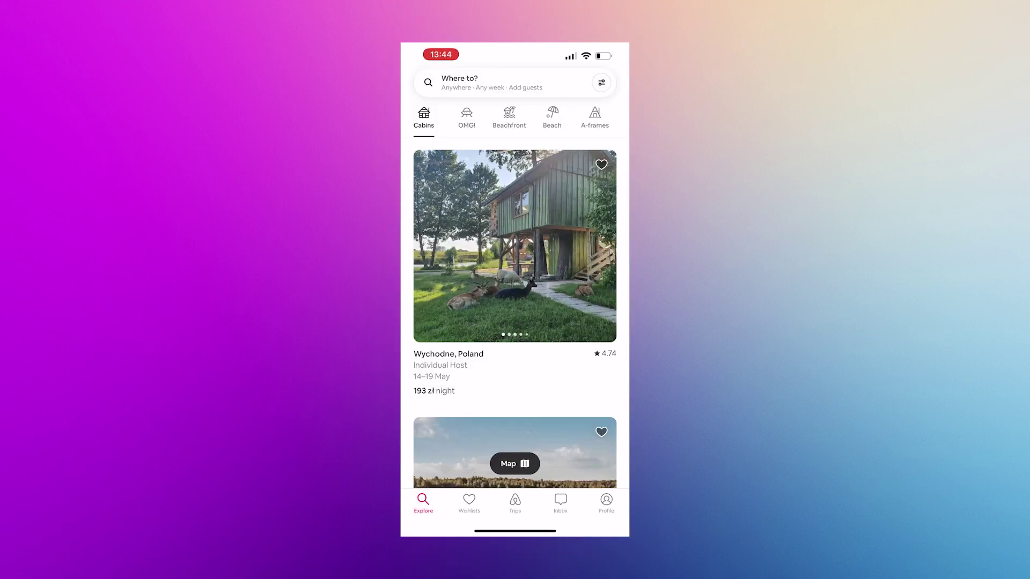
{"action": "scroll", "coordinate": [515, 311], "scroll_direction": "down", "scroll_amount": 5}
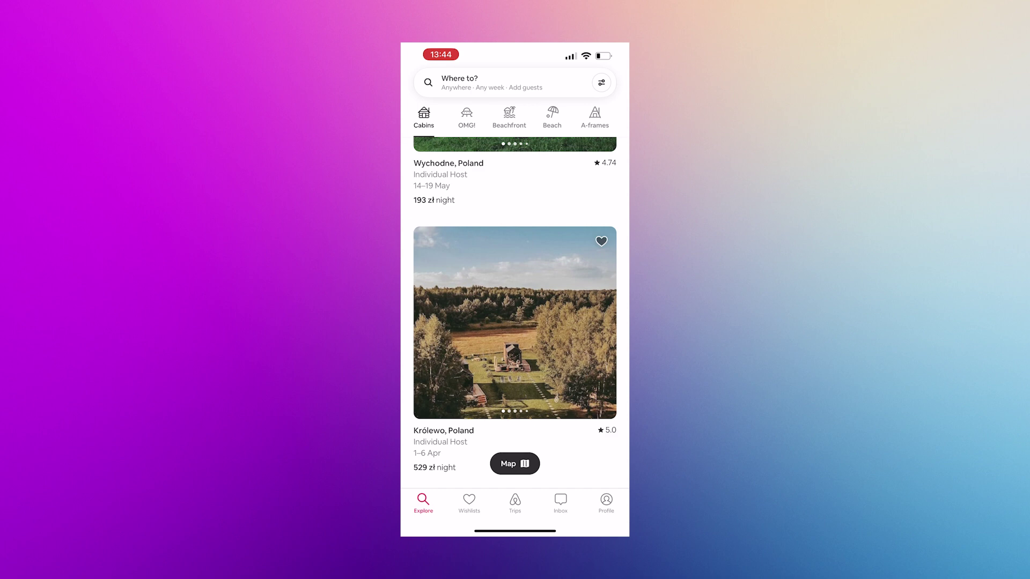
{"action": "left_click", "coordinate": [515, 322]}
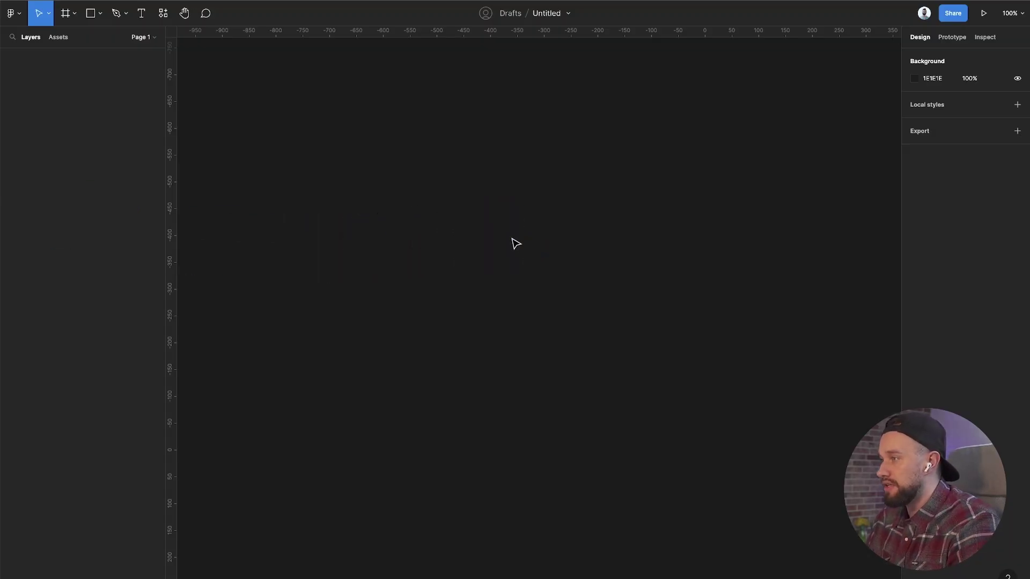
Step: Switch to Figma and place the six app screenshots IMG_1167 to IMG_1172 side by side on the blank canvas
{"action": "left_click_drag", "start_coordinate": [515, 244], "coordinate": [524, 242]}
{"action": "scroll", "coordinate": [584, 248], "scroll_direction": "down", "scroll_amount": 6}
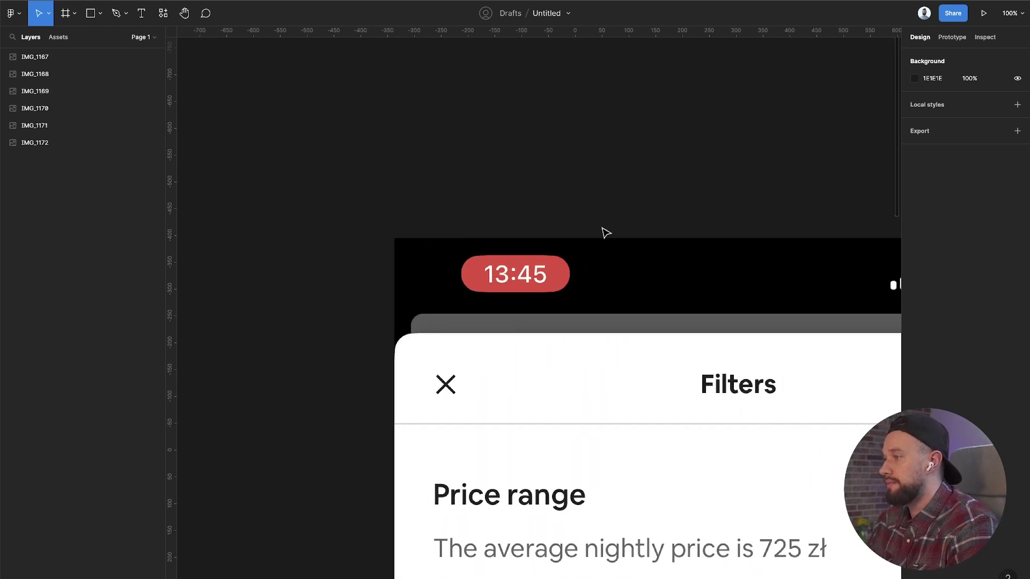
{"action": "scroll", "coordinate": [610, 212], "scroll_direction": "down", "scroll_amount": 3}
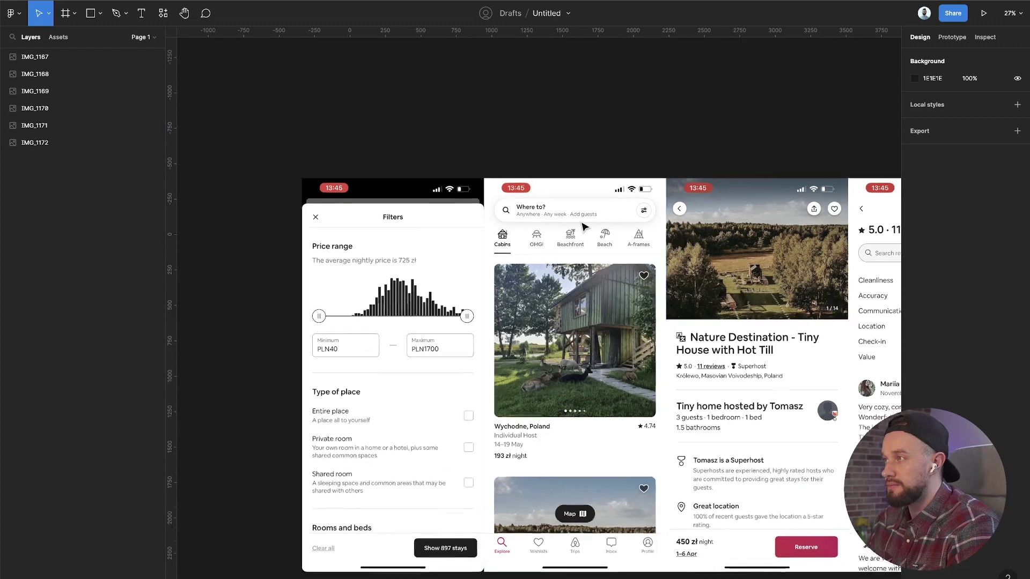
{"action": "scroll", "coordinate": [622, 223], "scroll_direction": "down", "scroll_amount": 3}
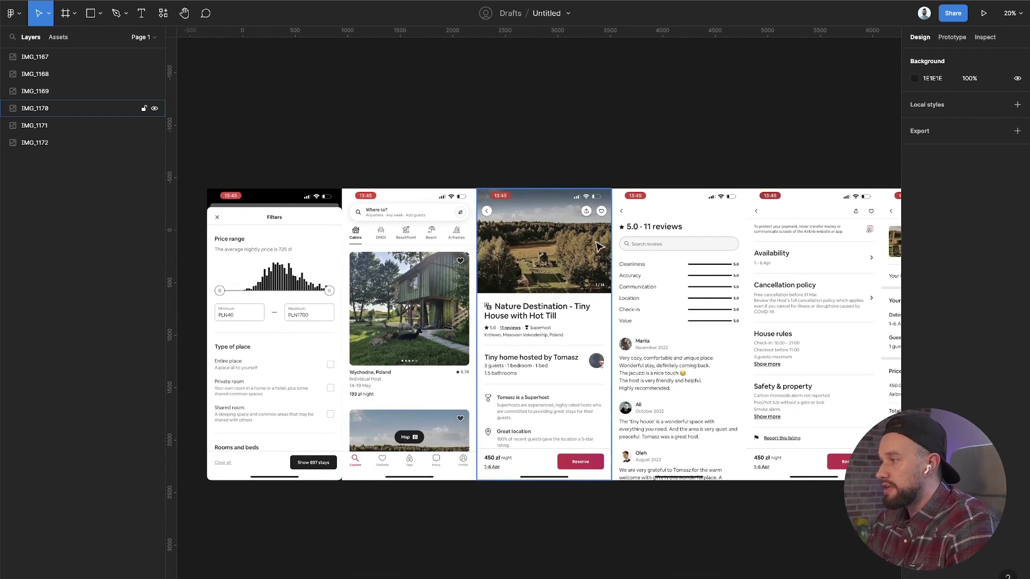
{"action": "scroll", "coordinate": [569, 241], "scroll_direction": "down", "scroll_amount": 1}
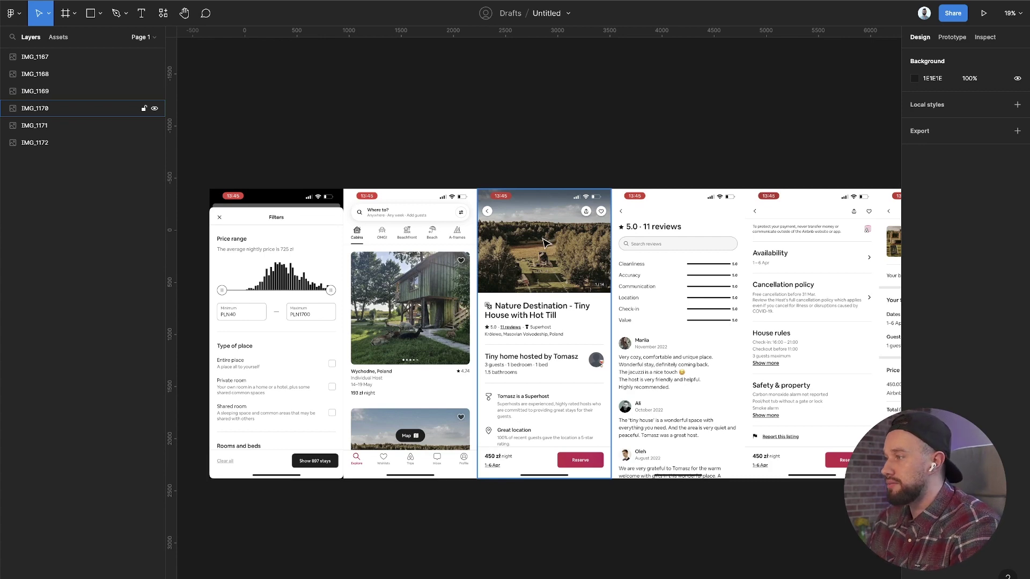
{"action": "scroll", "coordinate": [539, 250], "scroll_direction": "down", "scroll_amount": 2}
{"action": "scroll", "coordinate": [539, 249], "scroll_direction": "down", "scroll_amount": 3}
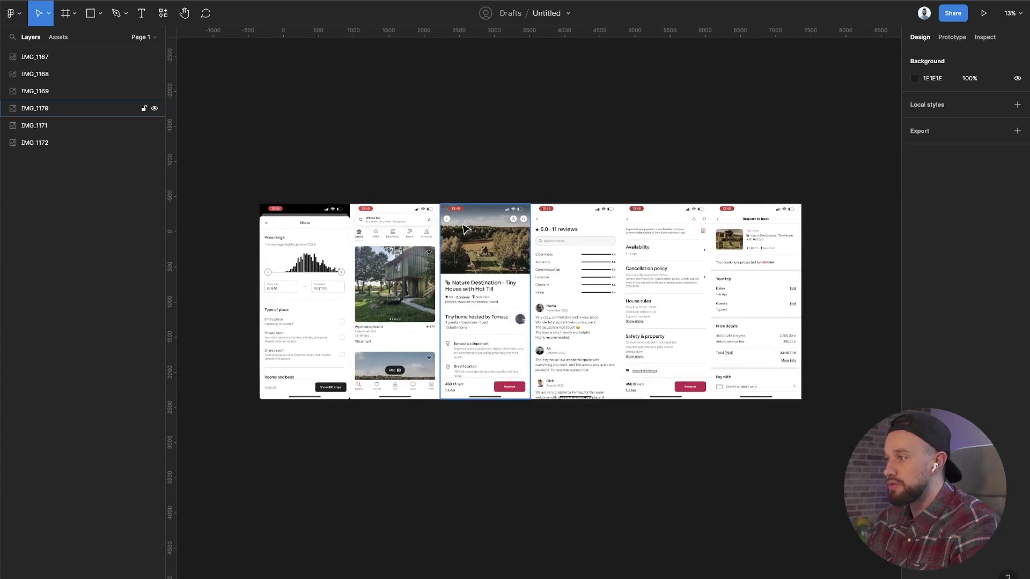
Step: Constrain the proportions of all six screenshots and resize each one to a width of 428
{"action": "left_click_drag", "start_coordinate": [325, 168], "coordinate": [775, 382]}
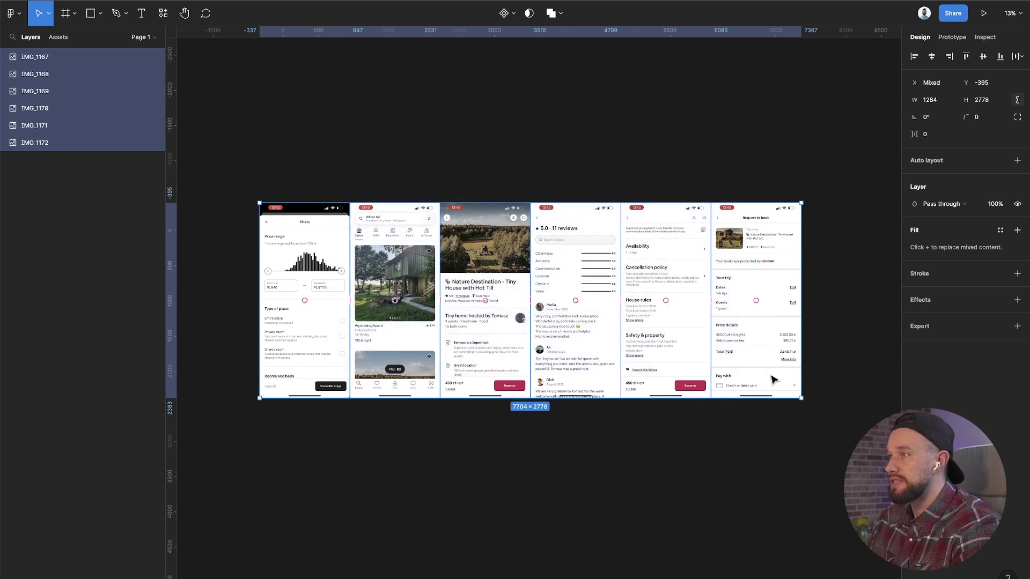
{"action": "left_click", "coordinate": [1017, 101]}
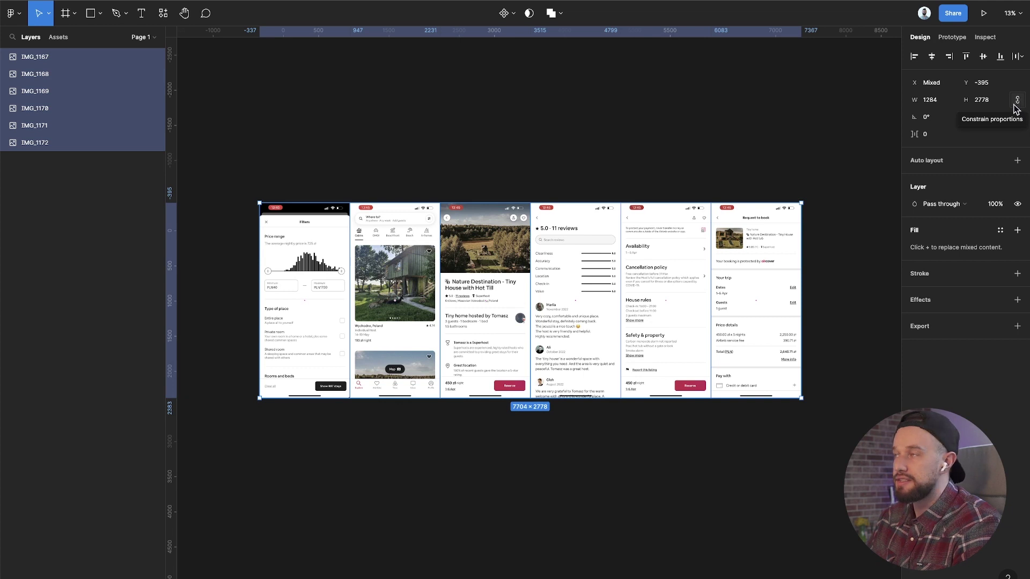
{"action": "left_click", "coordinate": [944, 102]}
{"action": "key", "text": "Right"}
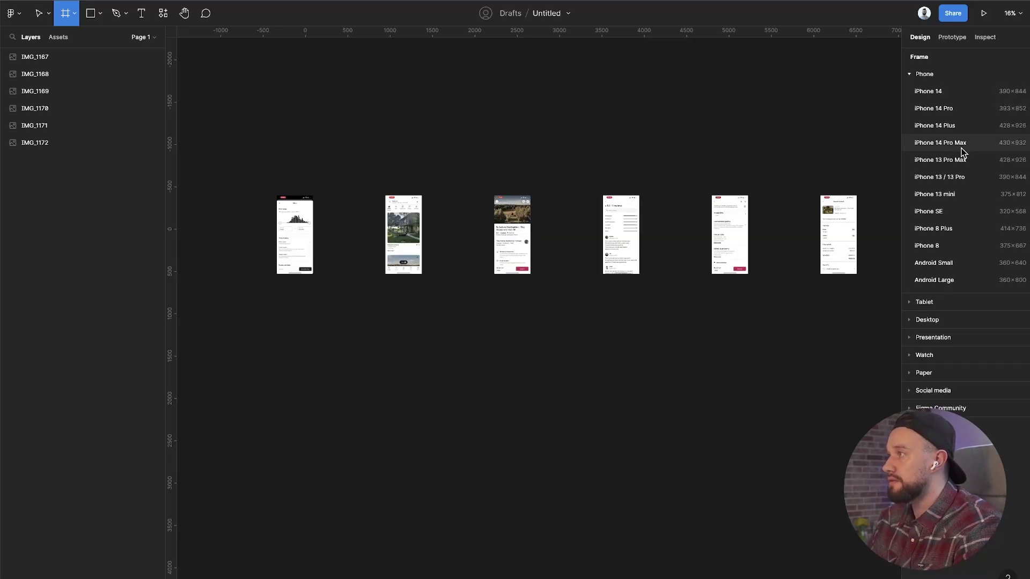
Step: Add an iPhone 13 mini frame (375 × 812) and place it beside the Filters screenshot, with their top edges aligned
{"action": "left_click", "coordinate": [953, 202]}
{"action": "left_click_drag", "start_coordinate": [533, 314], "coordinate": [332, 248]}
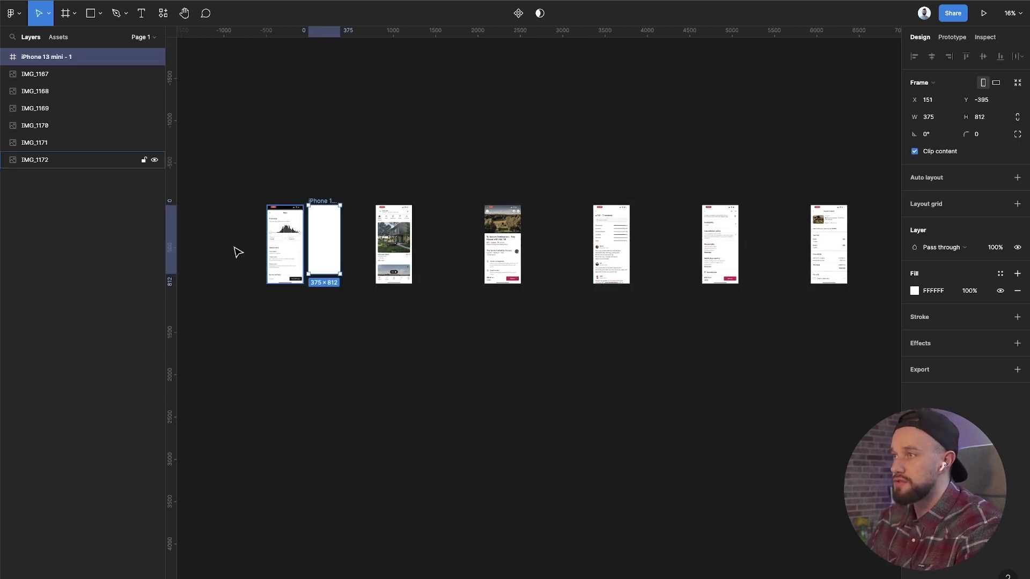
{"action": "left_click", "coordinate": [286, 249]}
Step: Duplicate the iPhone 13 mini frame beside each of the other five screenshots, keeping a 60 px gap
{"action": "scroll", "coordinate": [249, 256], "scroll_direction": "up", "scroll_amount": 3}
{"action": "left_click", "coordinate": [372, 255]}
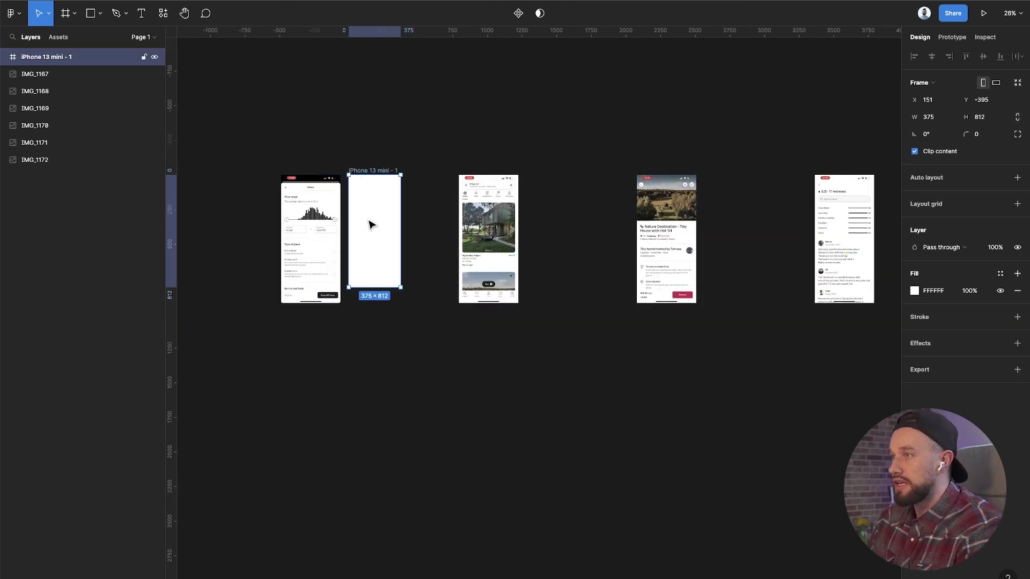
{"action": "left_click_drag", "start_coordinate": [395, 223], "coordinate": [553, 213]}
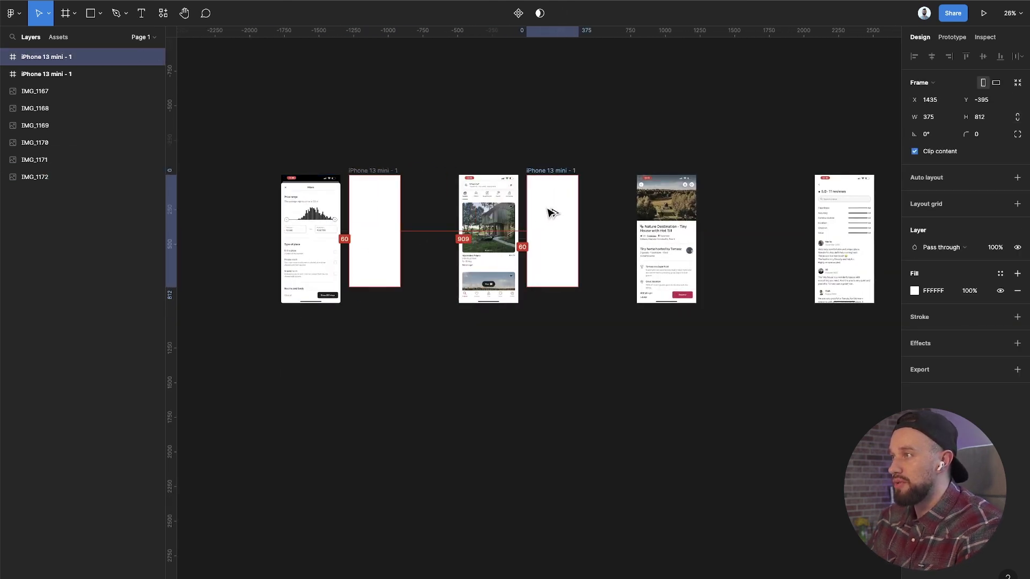
{"action": "scroll", "coordinate": [544, 236], "scroll_direction": "right", "scroll_amount": 3}
{"action": "left_click_drag", "start_coordinate": [466, 231], "coordinate": [656, 230]}
{"action": "scroll", "coordinate": [637, 234], "scroll_direction": "right", "scroll_amount": 3}
{"action": "left_click_drag", "start_coordinate": [560, 236], "coordinate": [736, 232]}
{"action": "scroll", "coordinate": [735, 236], "scroll_direction": "right", "scroll_amount": 3}
{"action": "left_click_drag", "start_coordinate": [611, 241], "coordinate": [786, 244]}
{"action": "scroll", "coordinate": [697, 257], "scroll_direction": "right", "scroll_amount": 3}
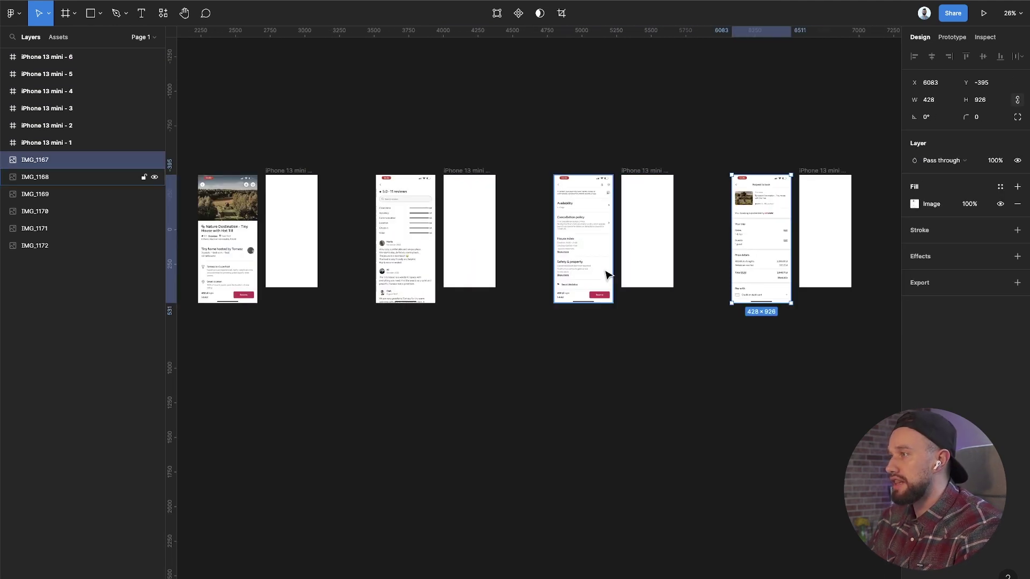
Step: Scale all six screenshots down together to 375 × 811 to match the width of the iPhone 13 mini frames
{"action": "left_click", "coordinate": [608, 275], "text": "shift"}
{"action": "scroll", "coordinate": [590, 269], "scroll_direction": "left", "scroll_amount": 3}
{"action": "left_click", "coordinate": [515, 263], "text": "shift"}
{"action": "scroll", "coordinate": [499, 263], "scroll_direction": "left", "scroll_amount": 4}
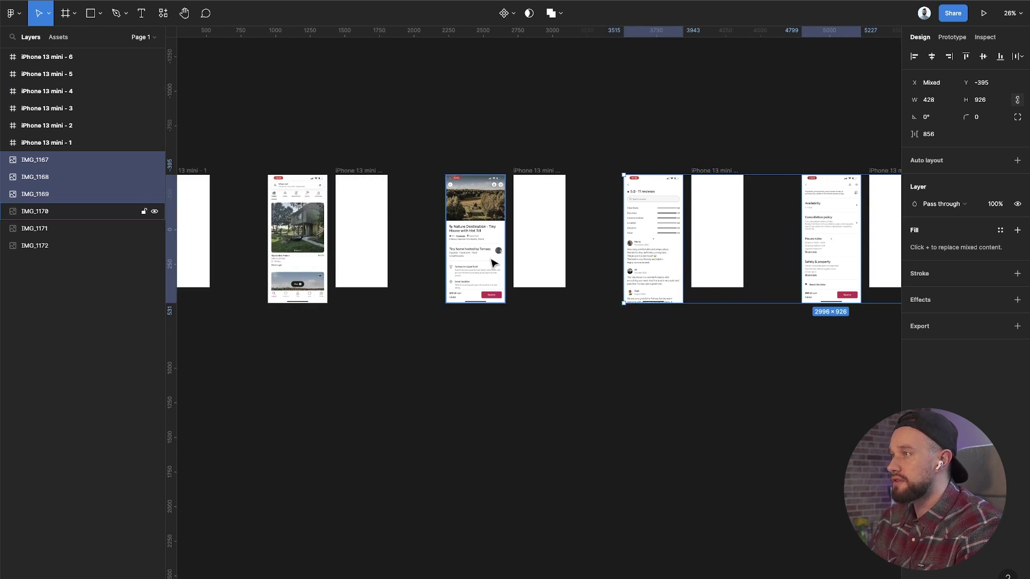
{"action": "left_click", "coordinate": [494, 262], "text": "shift"}
{"action": "scroll", "coordinate": [579, 253], "scroll_direction": "left", "scroll_amount": 3}
{"action": "left_click", "coordinate": [499, 257], "text": "shift"}
{"action": "left_click", "coordinate": [338, 271], "text": "shift"}
{"action": "scroll", "coordinate": [634, 285], "scroll_direction": "right", "scroll_amount": 1}
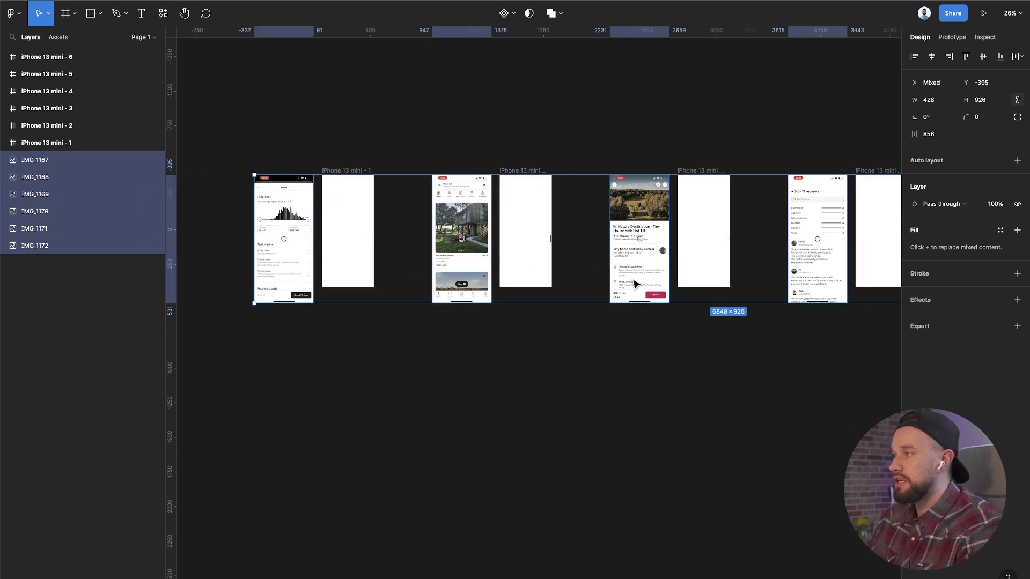
{"action": "scroll", "coordinate": [635, 285], "scroll_direction": "down", "scroll_amount": 1}
{"action": "scroll", "coordinate": [706, 288], "scroll_direction": "right", "scroll_amount": 10}
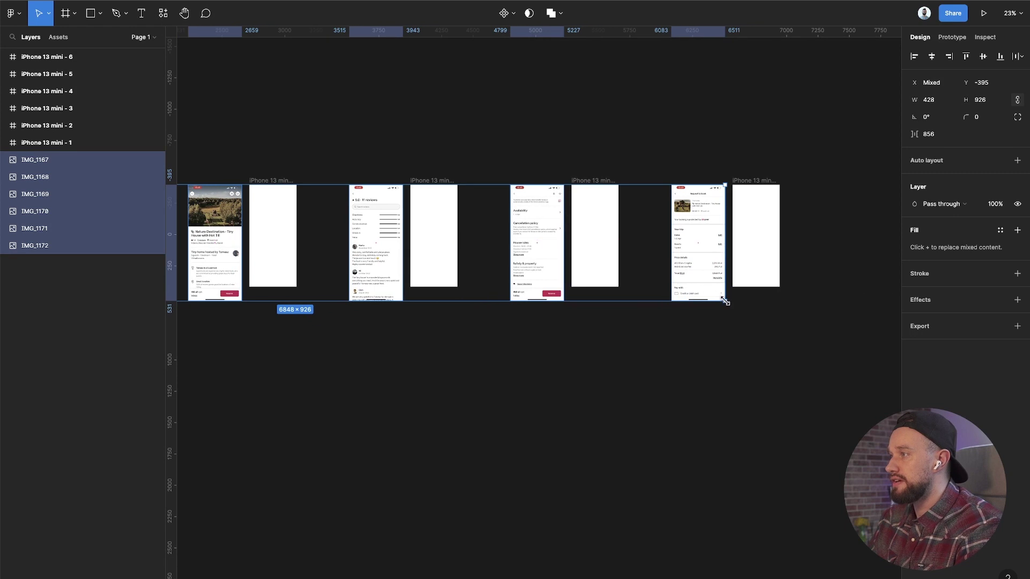
{"action": "left_click_drag", "start_coordinate": [725, 302], "coordinate": [616, 276]}
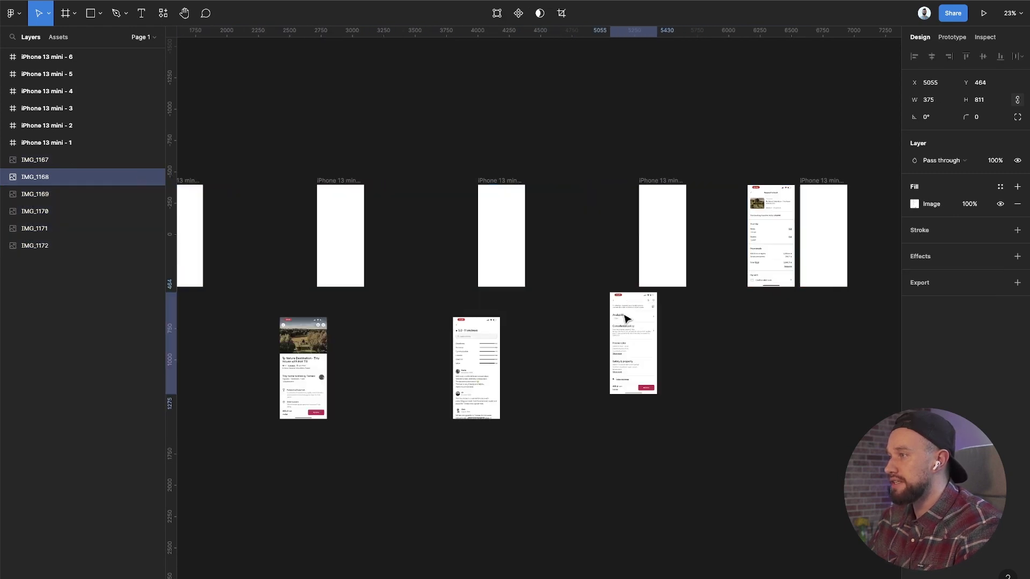
Step: Move the remaining five screenshots up beside their iPhone 13 mini frames, aligning their top edges with the frames
{"action": "left_click_drag", "start_coordinate": [638, 340], "coordinate": [616, 231]}
{"action": "scroll", "coordinate": [663, 239], "scroll_direction": "left", "scroll_amount": 5}
{"action": "left_click_drag", "start_coordinate": [616, 365], "coordinate": [590, 232]}
{"action": "left_click_drag", "start_coordinate": [453, 380], "coordinate": [437, 248]}
{"action": "scroll", "coordinate": [467, 253], "scroll_direction": "left", "scroll_amount": 5}
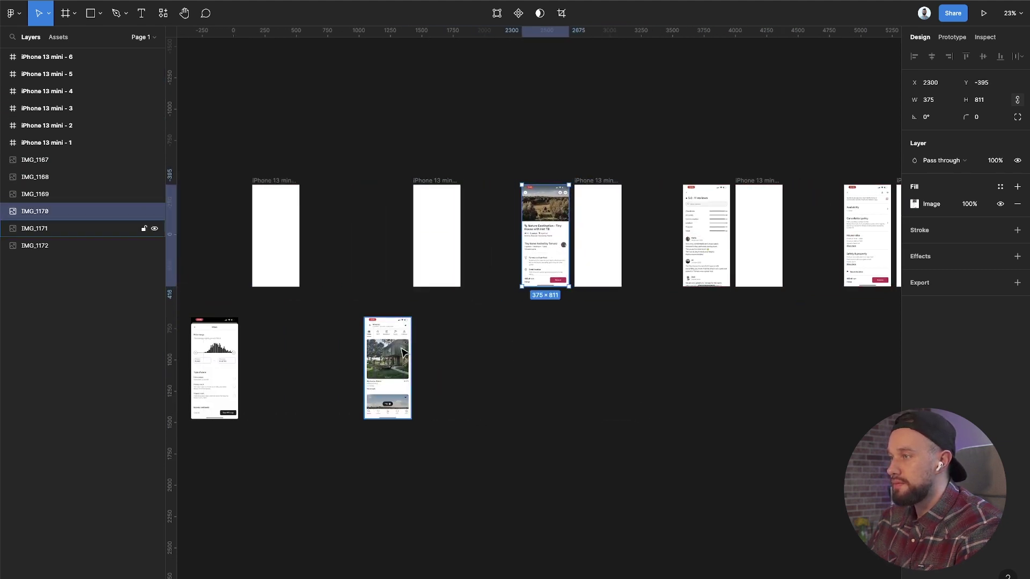
{"action": "left_click_drag", "start_coordinate": [403, 351], "coordinate": [401, 220]}
{"action": "scroll", "coordinate": [442, 251], "scroll_direction": "left", "scroll_amount": 5}
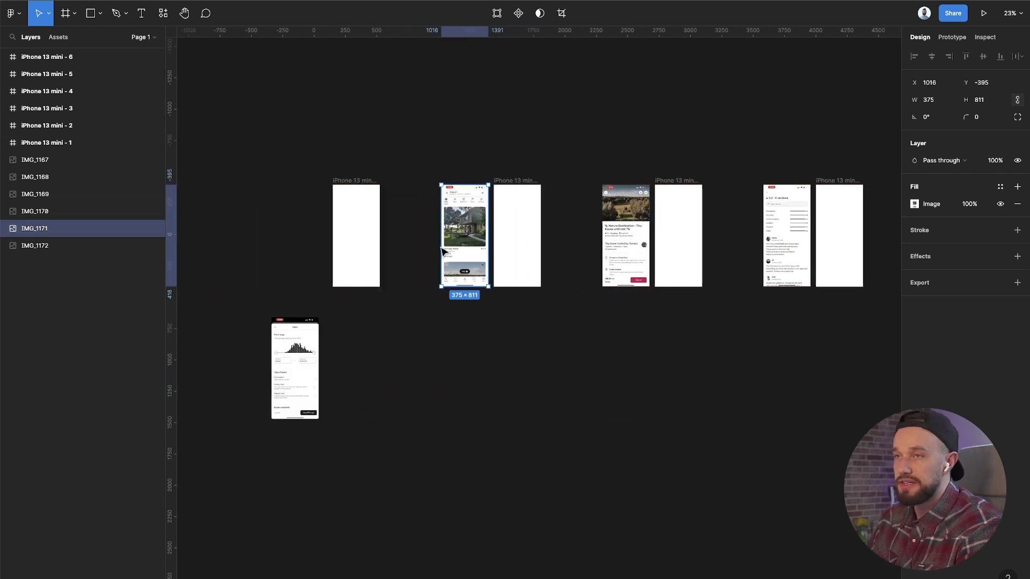
{"action": "scroll", "coordinate": [443, 252], "scroll_direction": "left", "scroll_amount": 1}
{"action": "left_click_drag", "start_coordinate": [320, 386], "coordinate": [330, 251]}
{"action": "left_click", "coordinate": [460, 328]}
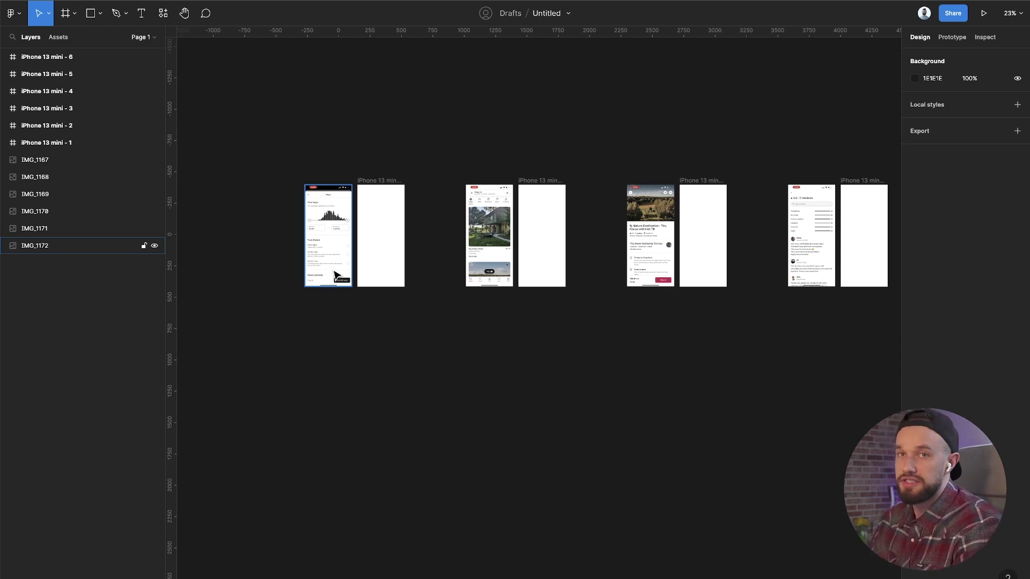
Step: Wrap each of the six app screenshots in its own separate frame
{"action": "scroll", "coordinate": [335, 275], "scroll_direction": "right", "scroll_amount": 2}
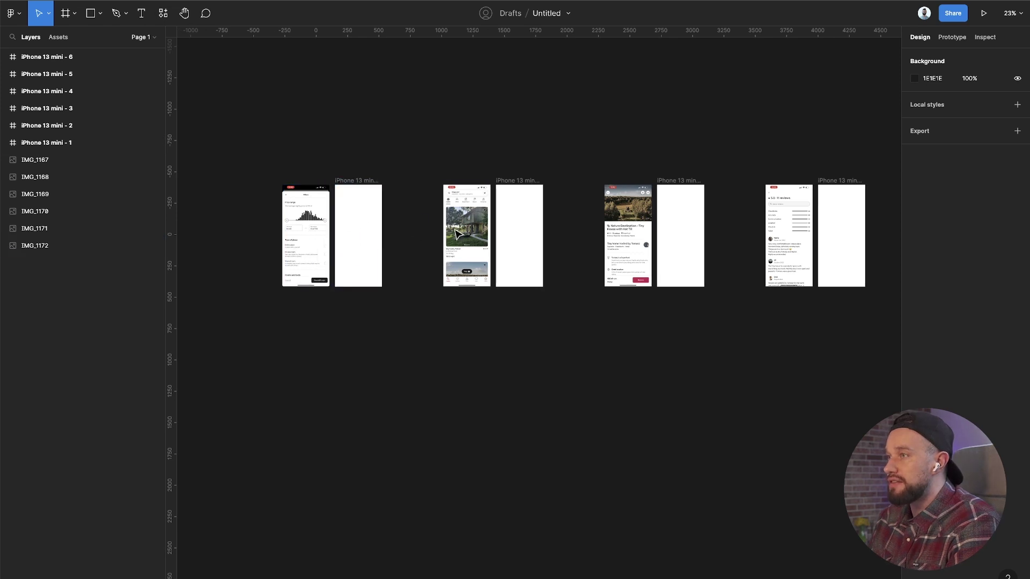
{"action": "left_click", "coordinate": [294, 219]}
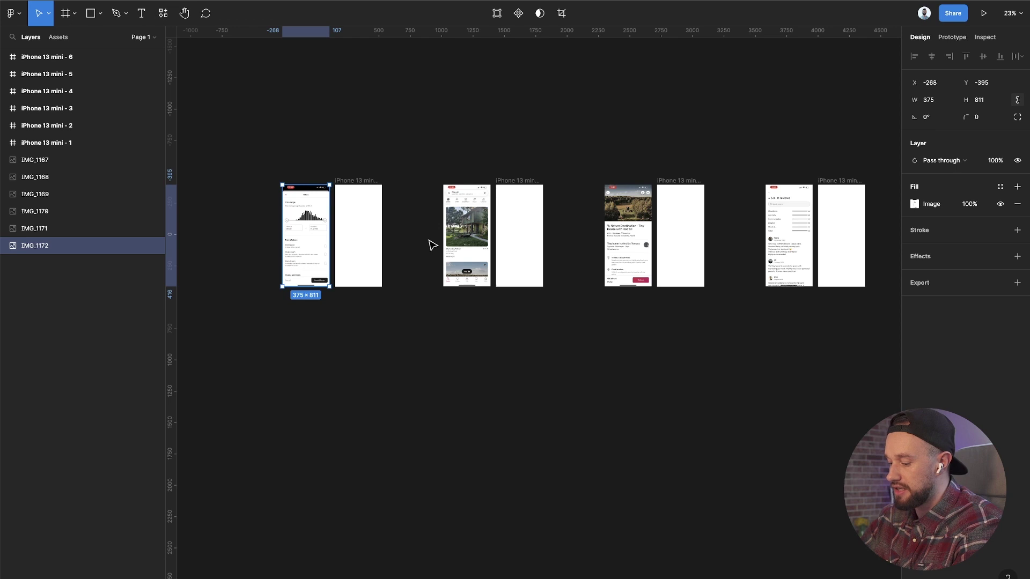
{"action": "key", "text": "ctrl+alt+g"}
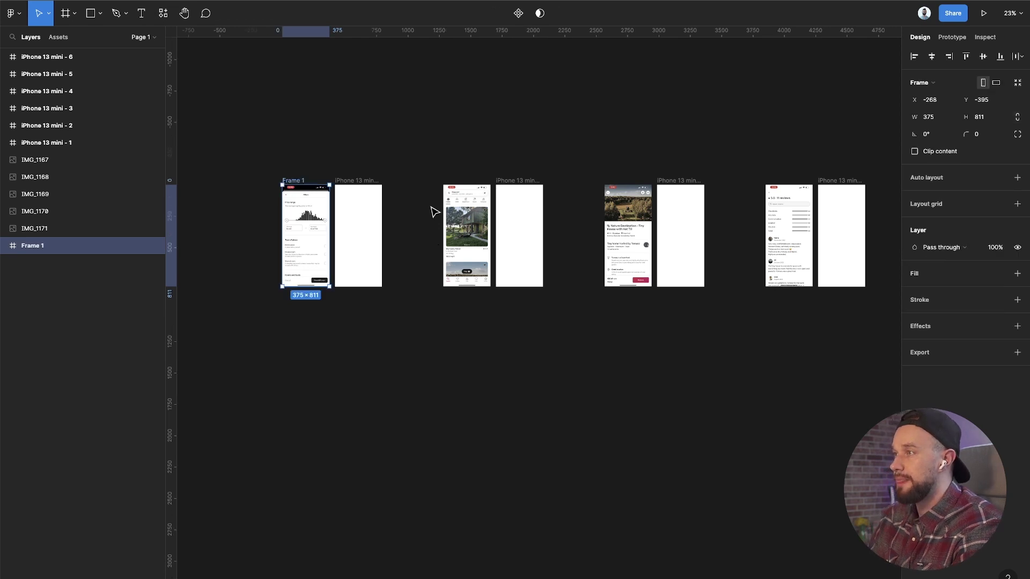
{"action": "left_click", "coordinate": [464, 218]}
{"action": "key", "text": "ctrl+alt+g"}
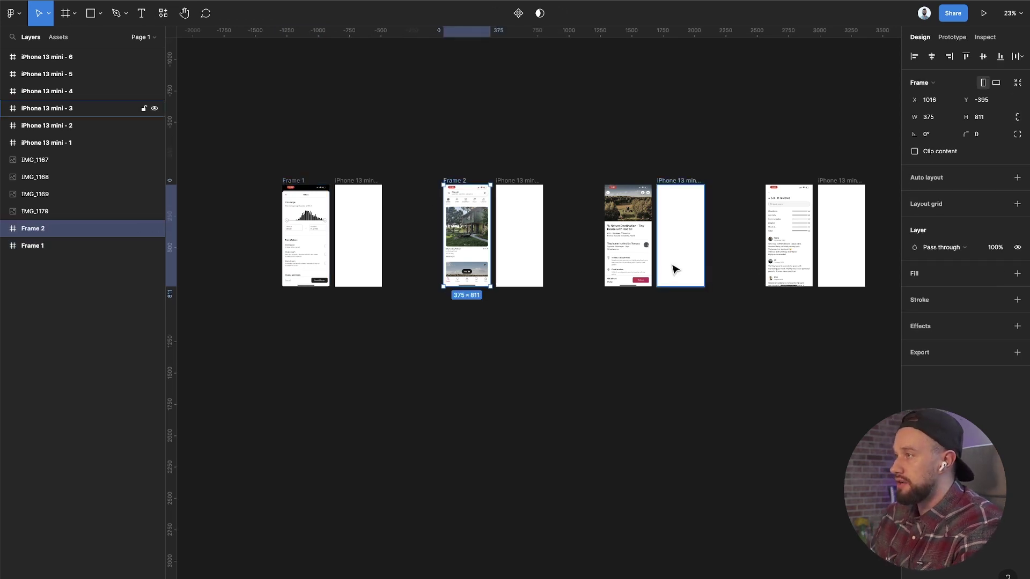
{"action": "left_click", "coordinate": [643, 254]}
{"action": "key", "text": "ctrl+alt+g"}
{"action": "scroll", "coordinate": [713, 255], "scroll_direction": "right", "scroll_amount": 2}
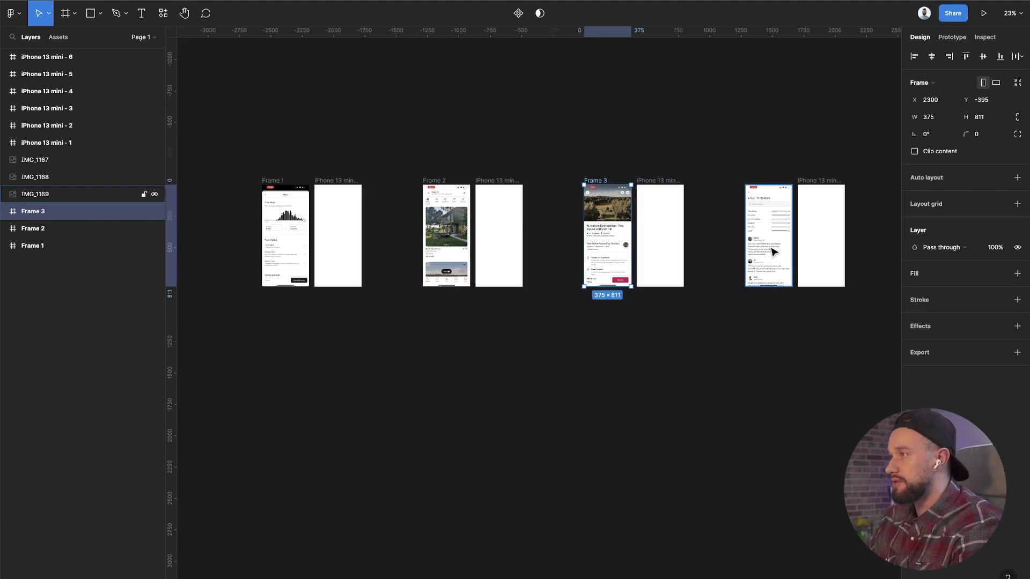
{"action": "left_click", "coordinate": [781, 252]}
{"action": "key", "text": "ctrl+alt+g"}
{"action": "scroll", "coordinate": [759, 249], "scroll_direction": "right", "scroll_amount": 5}
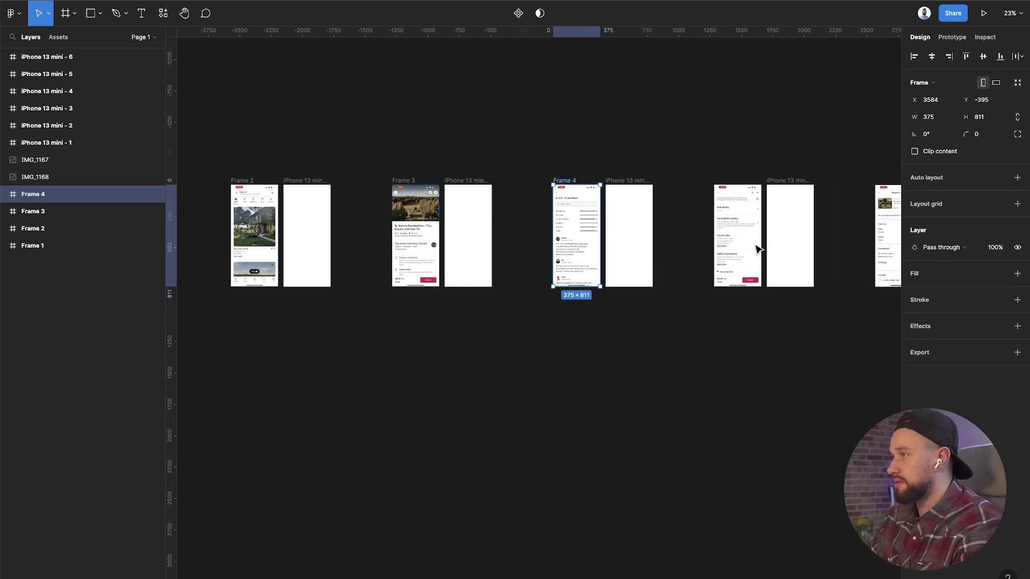
{"action": "left_click", "coordinate": [739, 246]}
{"action": "key", "text": "ctrl+alt+g"}
{"action": "scroll", "coordinate": [739, 245], "scroll_direction": "right", "scroll_amount": 4}
{"action": "left_click", "coordinate": [746, 240]}
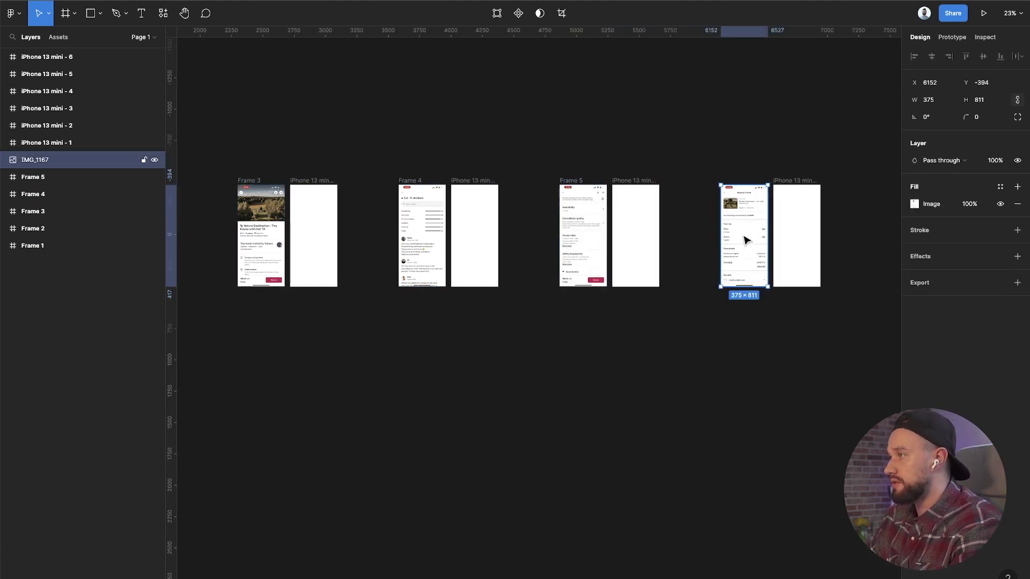
{"action": "key", "text": "ctrl+alt+g"}
Step: Rename the Filters screenshot's frame as "Filters" and the blank frame beside it as "Filters - Practice"
{"action": "scroll", "coordinate": [743, 237], "scroll_direction": "left", "scroll_amount": 20}
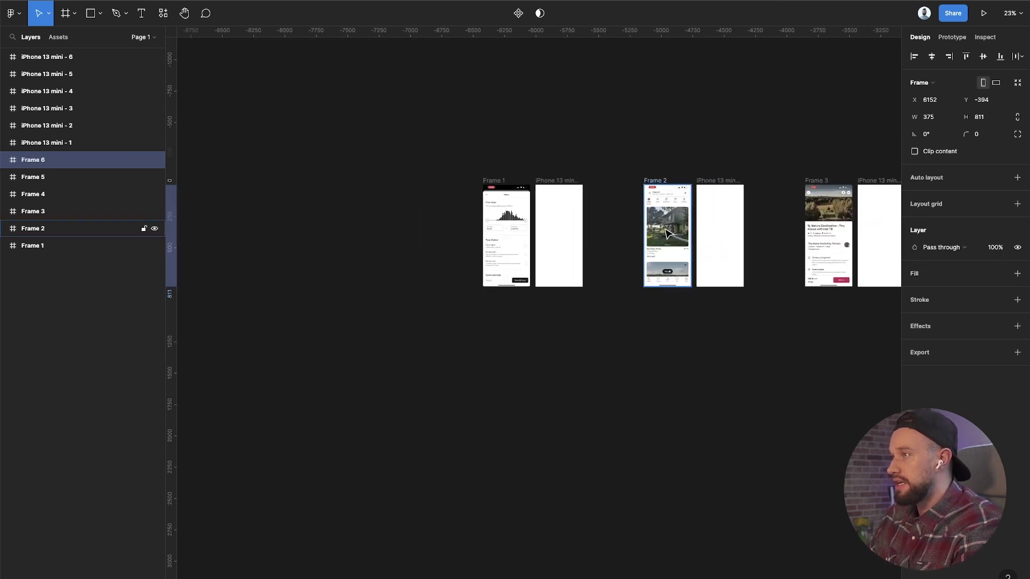
{"action": "left_click", "coordinate": [453, 180]}
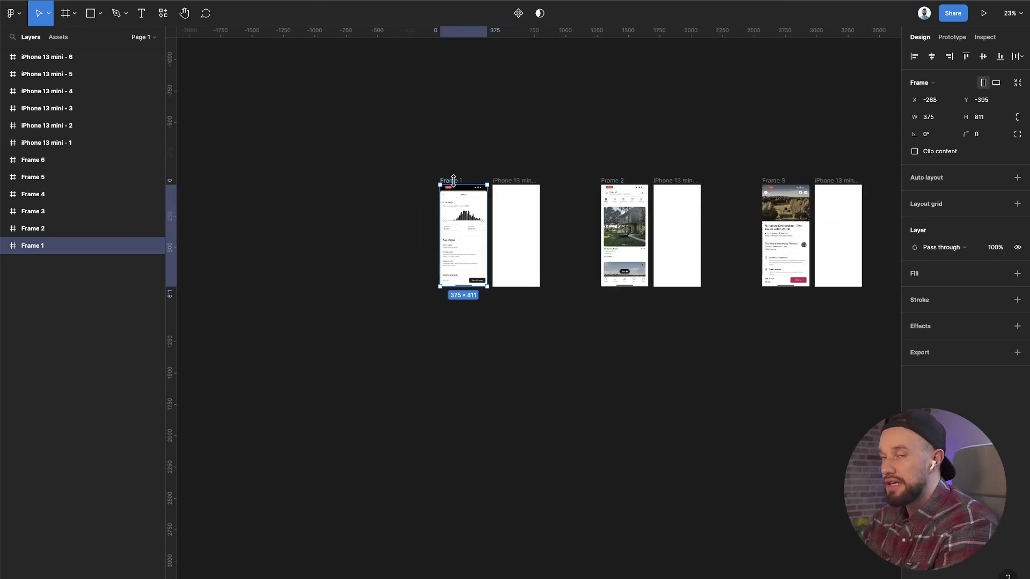
{"action": "scroll", "coordinate": [453, 180], "scroll_direction": "up", "scroll_amount": 5}
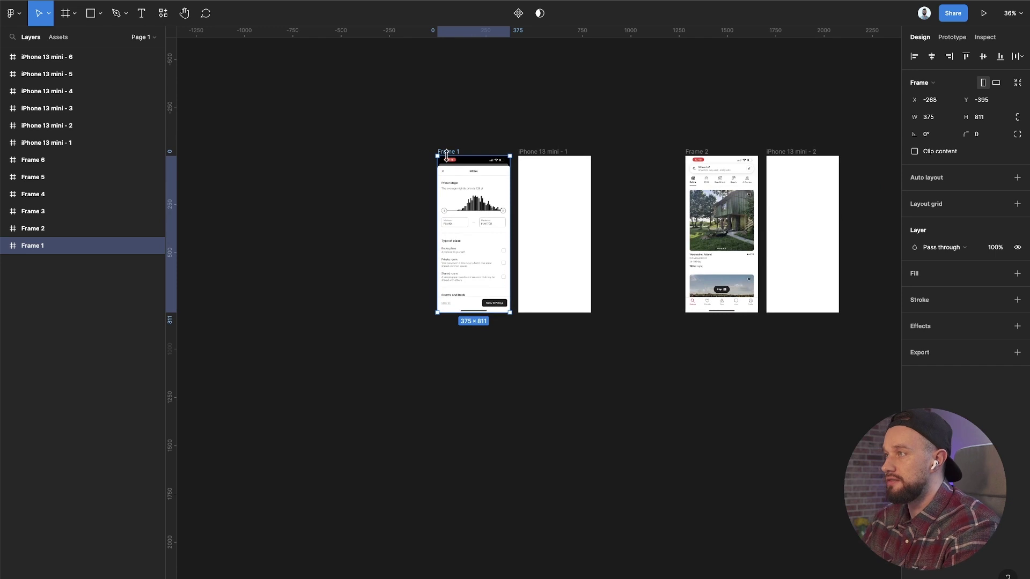
{"action": "scroll", "coordinate": [450, 155], "scroll_direction": "up", "scroll_amount": 3}
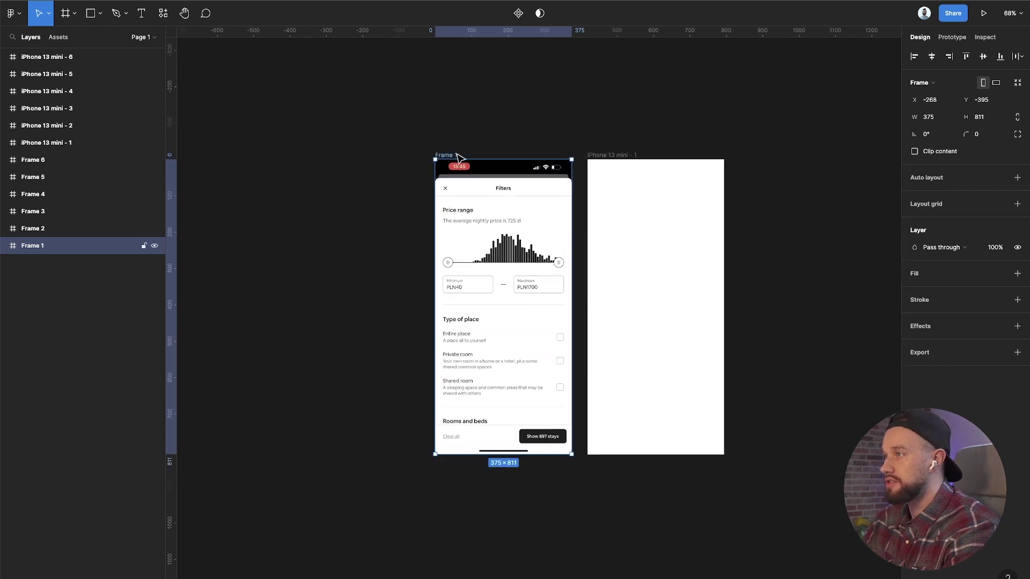
{"action": "double_click", "coordinate": [445, 154]}
{"action": "type", "text": "Filters"}
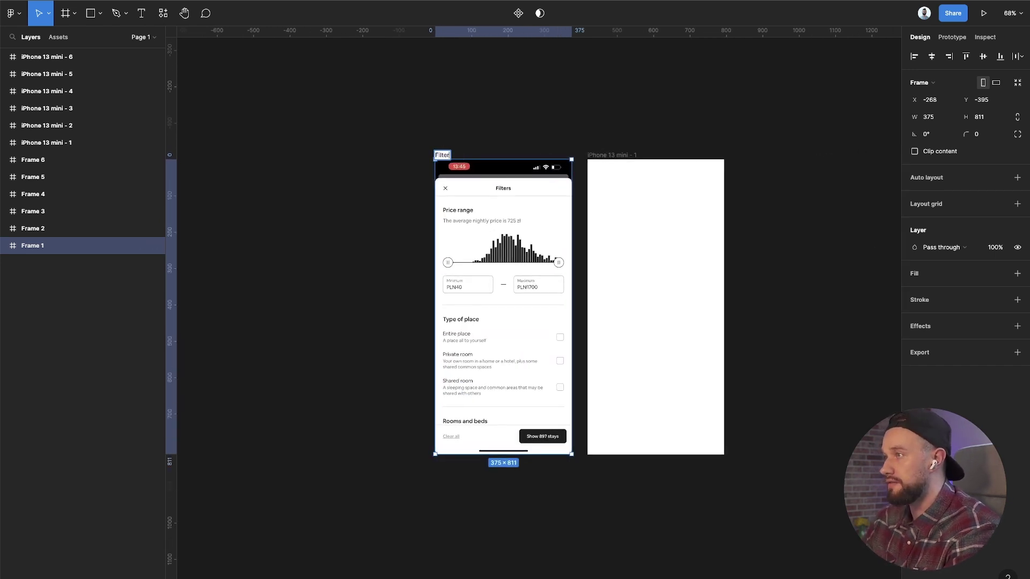
{"action": "left_click", "coordinate": [467, 144]}
{"action": "double_click", "coordinate": [611, 155]}
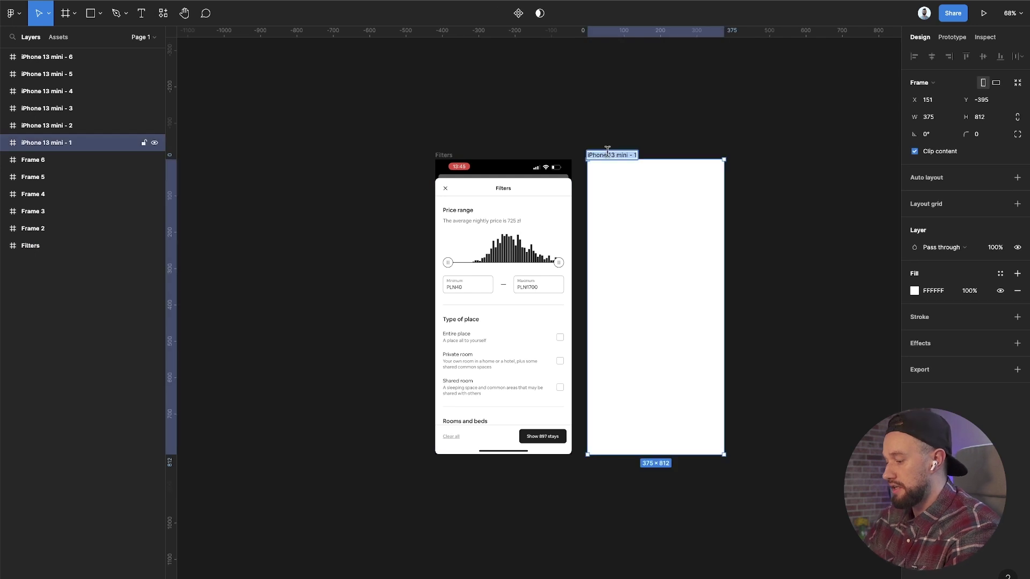
{"action": "type", "text": "Filters - Practice"}
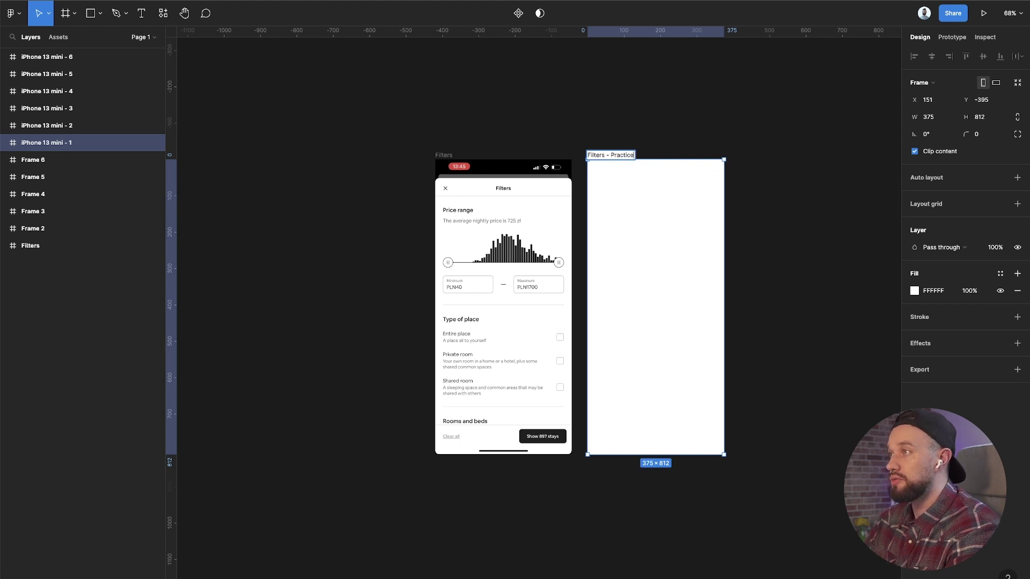
{"action": "key", "text": "Return"}
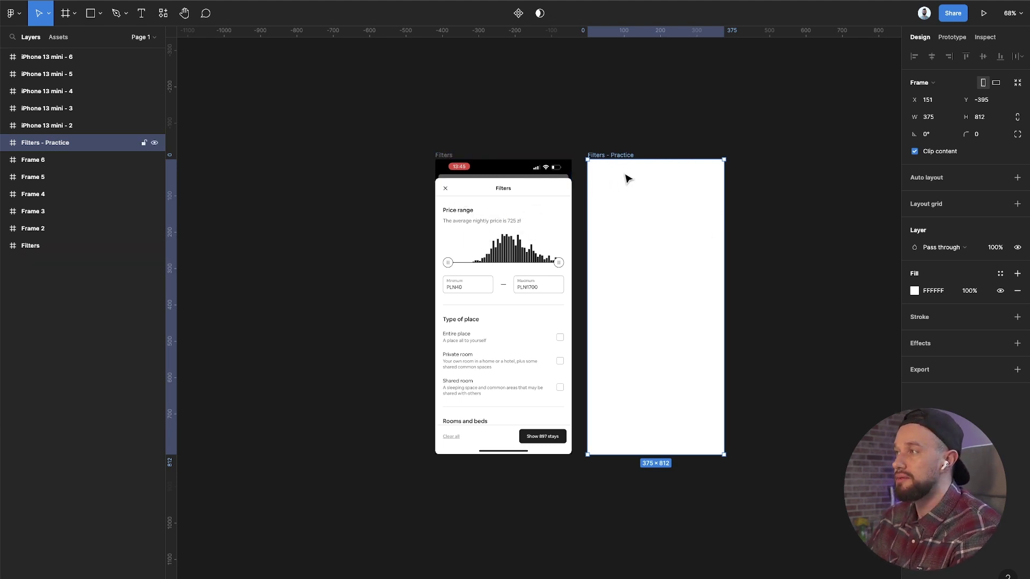
Step: Rename the home listing screenshot's frame as "Explore" and the blank frame beside it as "(P) - Explore"
{"action": "scroll", "coordinate": [616, 171], "scroll_direction": "right", "scroll_amount": 2}
{"action": "scroll", "coordinate": [578, 159], "scroll_direction": "right", "scroll_amount": 10}
{"action": "left_click", "coordinate": [576, 156]}
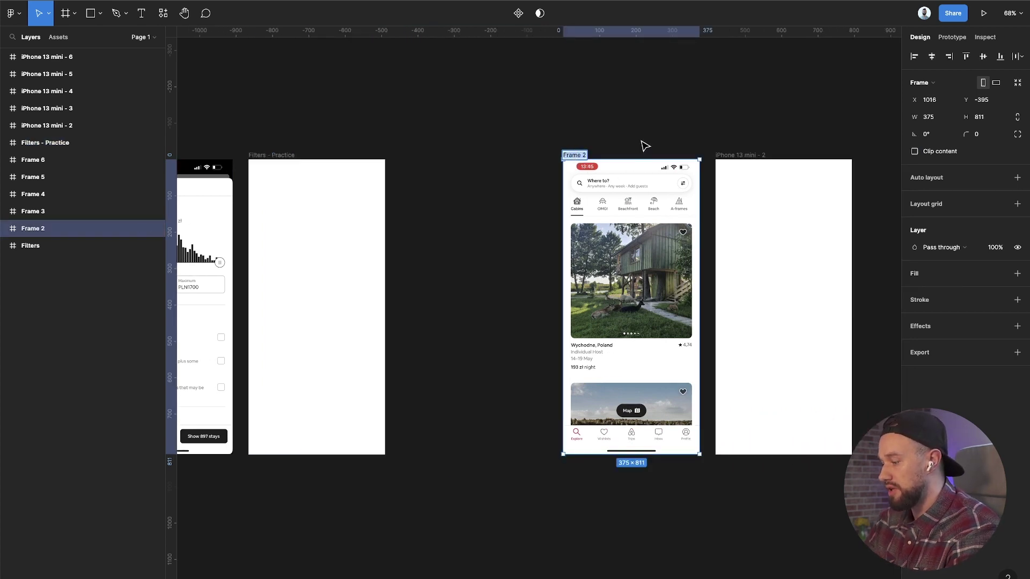
{"action": "type", "text": "Explore"}
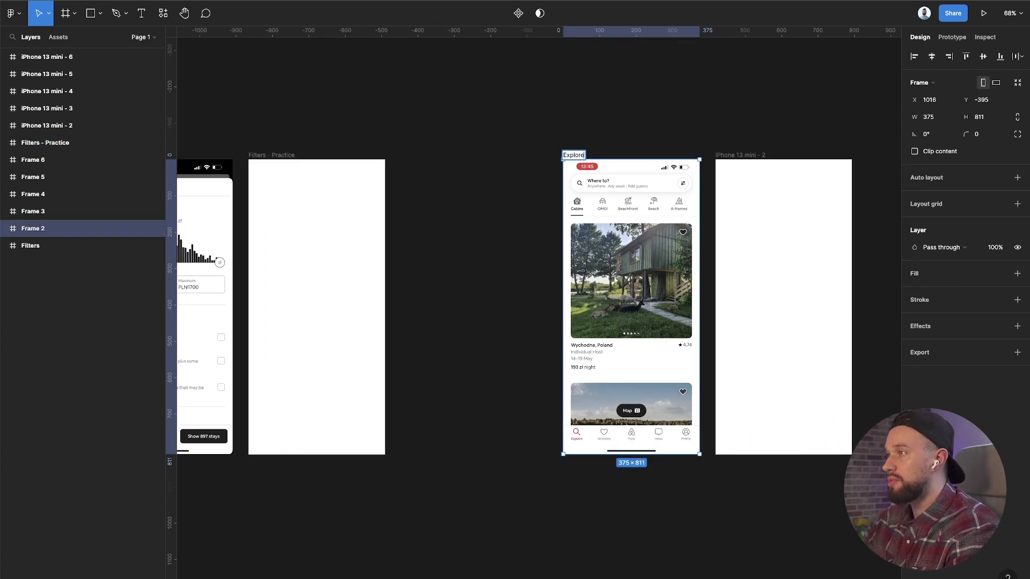
{"action": "key", "text": "Return"}
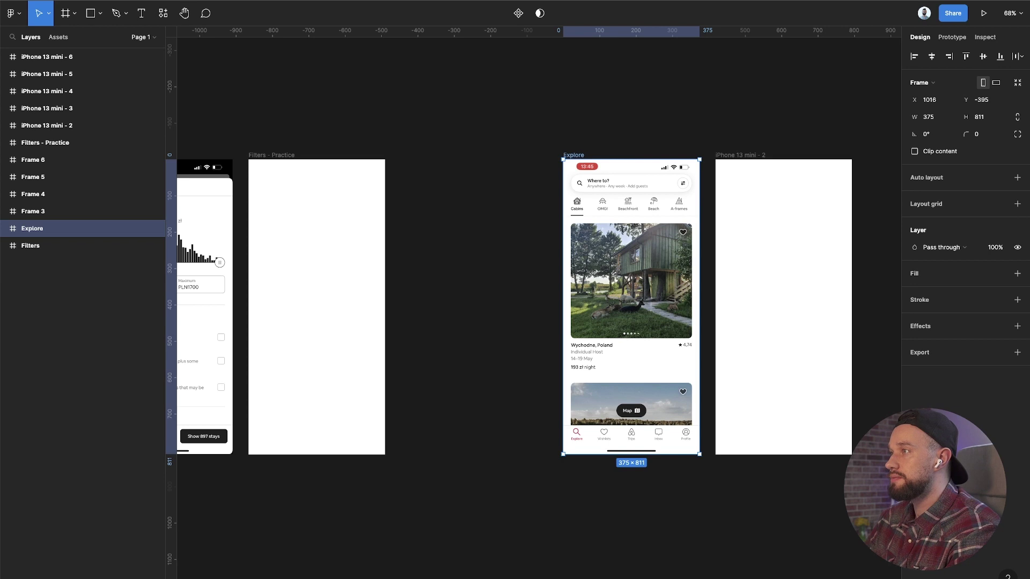
{"action": "left_click", "coordinate": [567, 160]}
{"action": "left_click", "coordinate": [574, 155]}
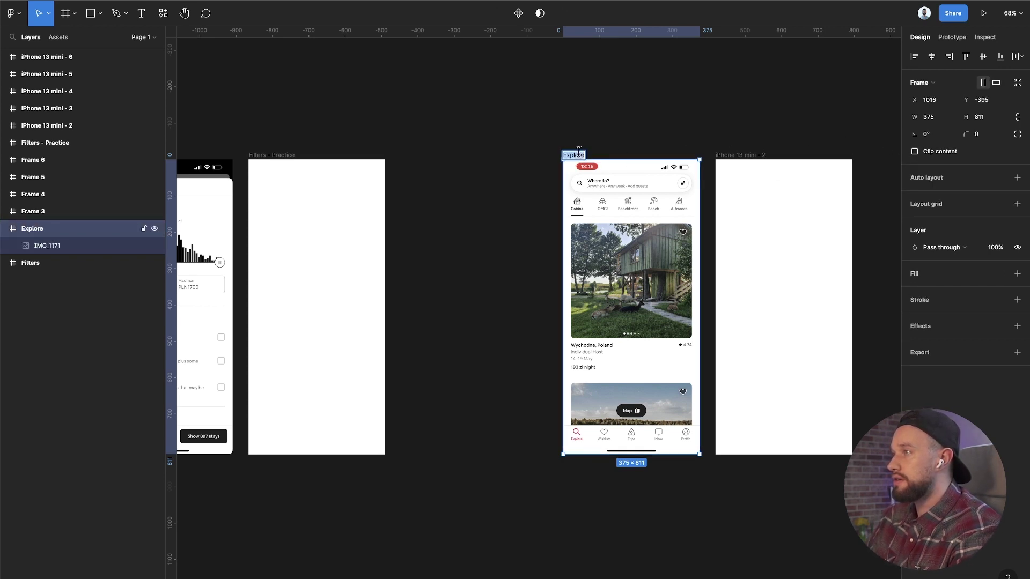
{"action": "double_click", "coordinate": [748, 154]}
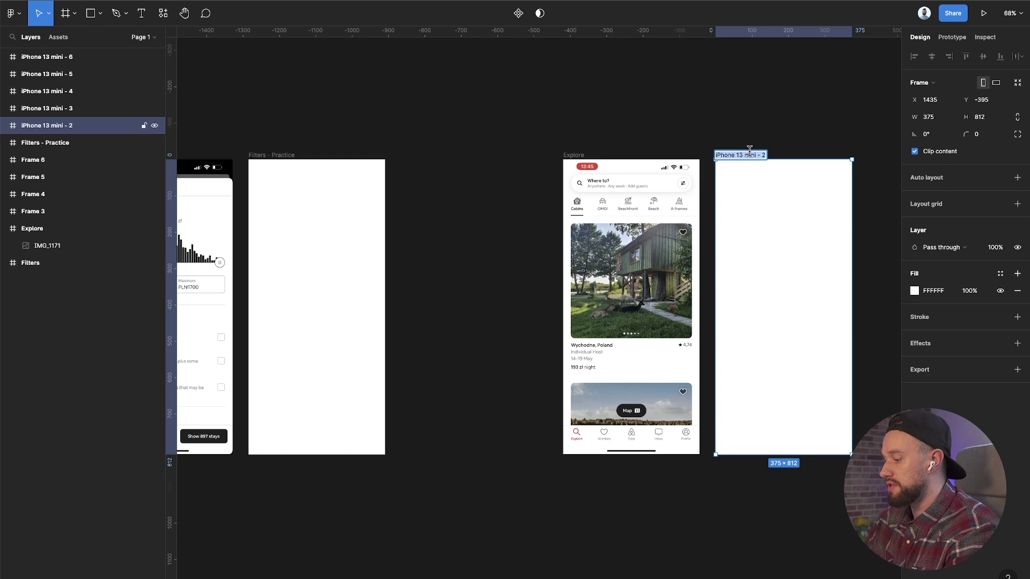
{"action": "type", "text": "P) - Explore"}
{"action": "key", "text": "Return"}
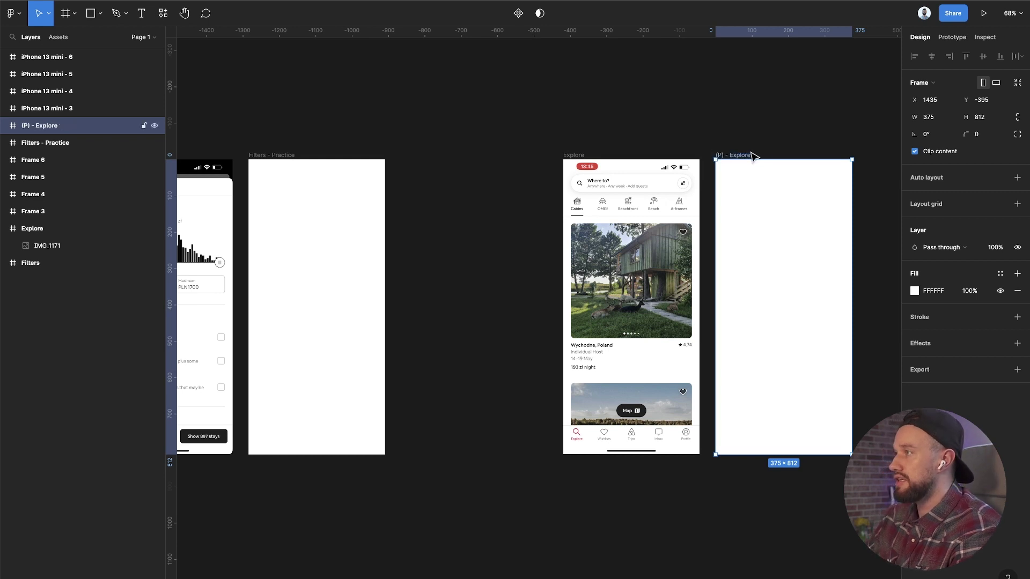
Step: Rename the Nature Destination screenshot's frame as "Apartment Page" and the blank frame beside it as "(P) Apartment Page"
{"action": "scroll", "coordinate": [750, 156], "scroll_direction": "right", "scroll_amount": 10}
{"action": "scroll", "coordinate": [487, 163], "scroll_direction": "right", "scroll_amount": 5}
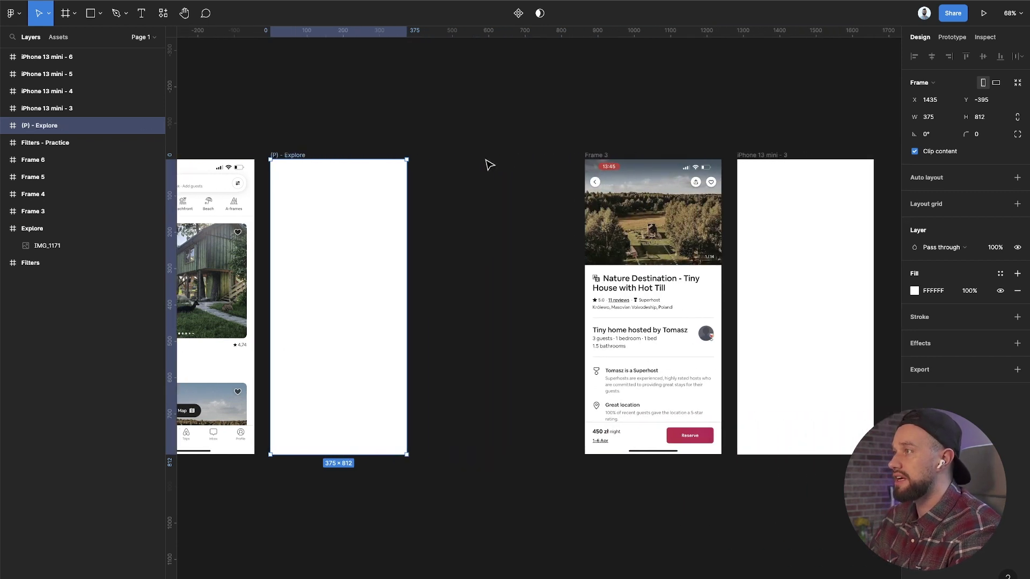
{"action": "left_click", "coordinate": [586, 155]}
{"action": "type", "text": "A"}
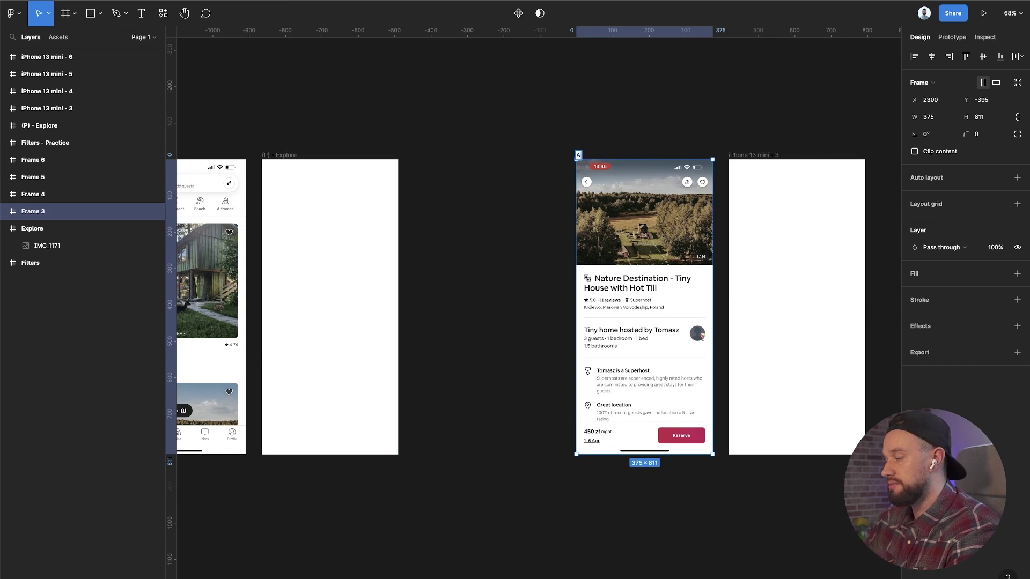
{"action": "type", "text": "partment Page"}
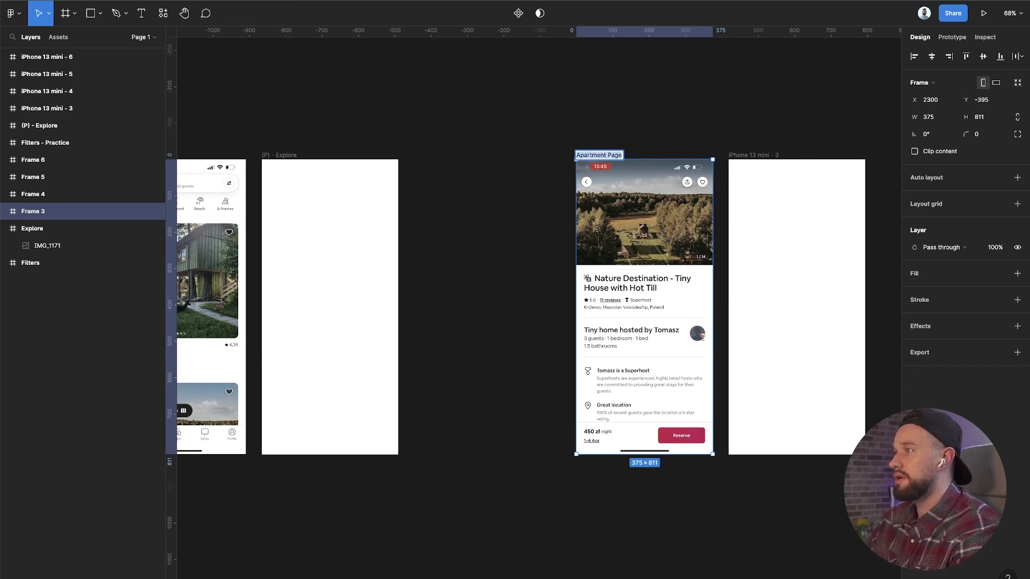
{"action": "key", "text": "Return"}
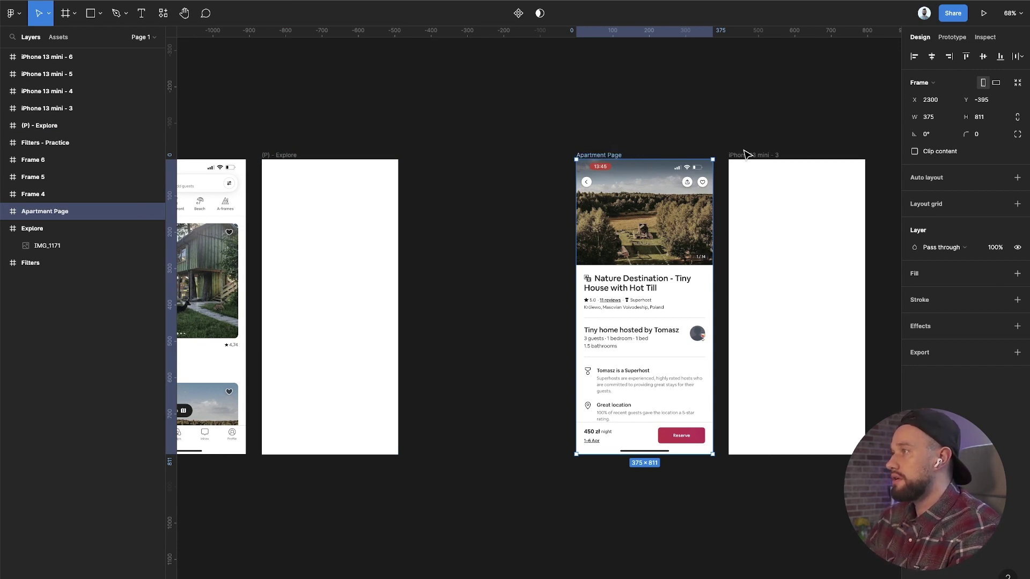
{"action": "left_click", "coordinate": [742, 155]}
{"action": "double_click", "coordinate": [742, 155]}
{"action": "type", "text": "("}
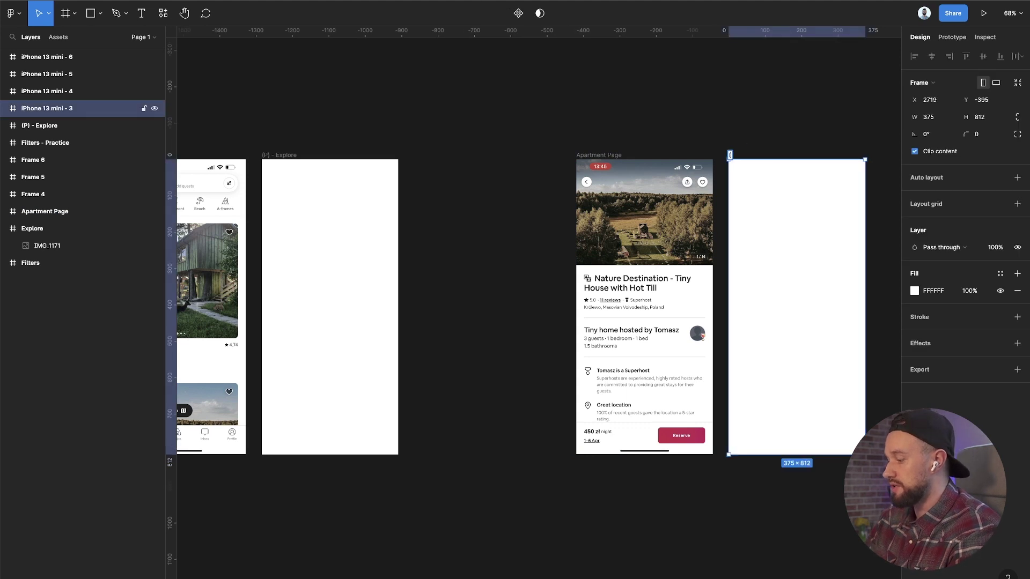
{"action": "type", "text": "P)"}
{"action": "type", "text": "Apartment Page"}
{"action": "key", "text": "Return"}
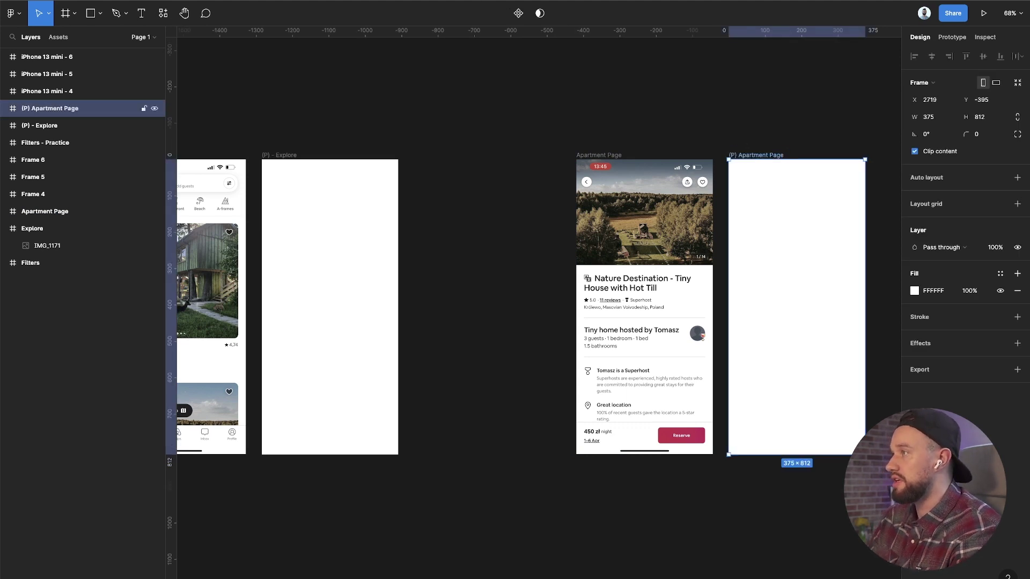
Step: Rename the guest reviews screenshot's frame as "Reviews" and the blank frame beside it as "(P) Reviews"
{"action": "scroll", "coordinate": [660, 154], "scroll_direction": "right", "scroll_amount": 10}
{"action": "double_click", "coordinate": [692, 155]}
{"action": "type", "text": "Reviews"}
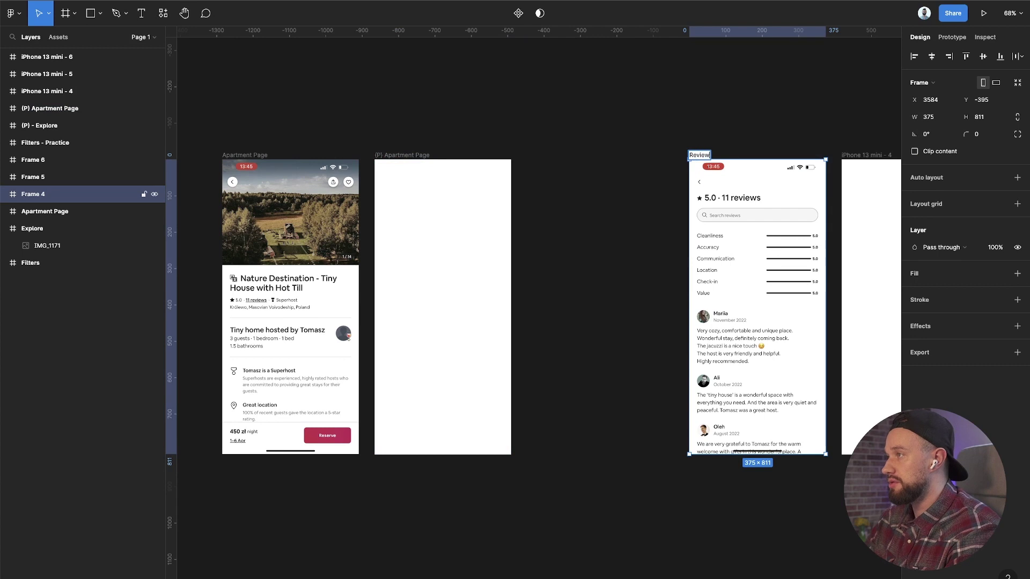
{"action": "key", "text": "Return"}
{"action": "scroll", "coordinate": [747, 154], "scroll_direction": "right", "scroll_amount": 4}
{"action": "double_click", "coordinate": [764, 155]}
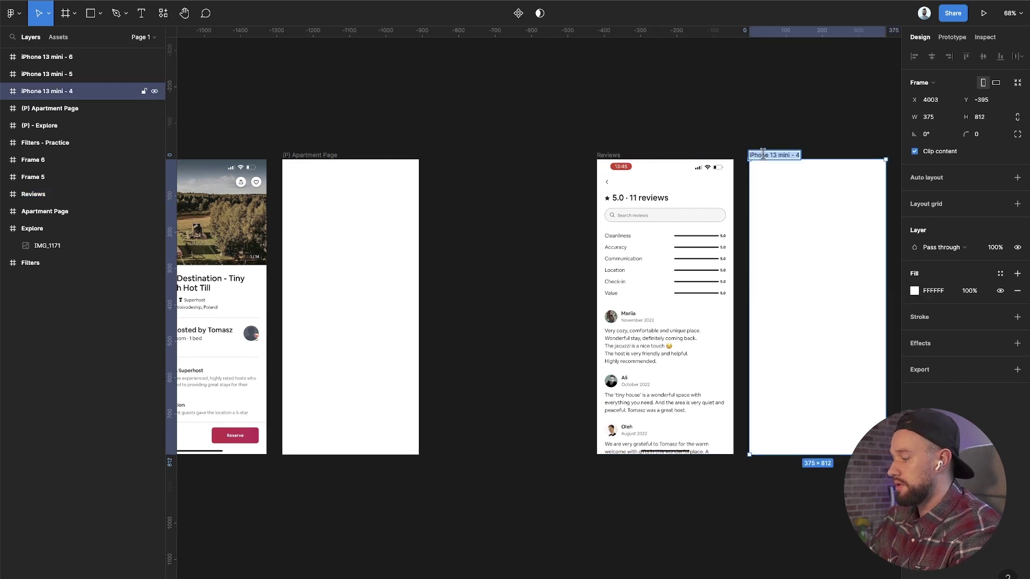
{"action": "type", "text": "(P) RE"}
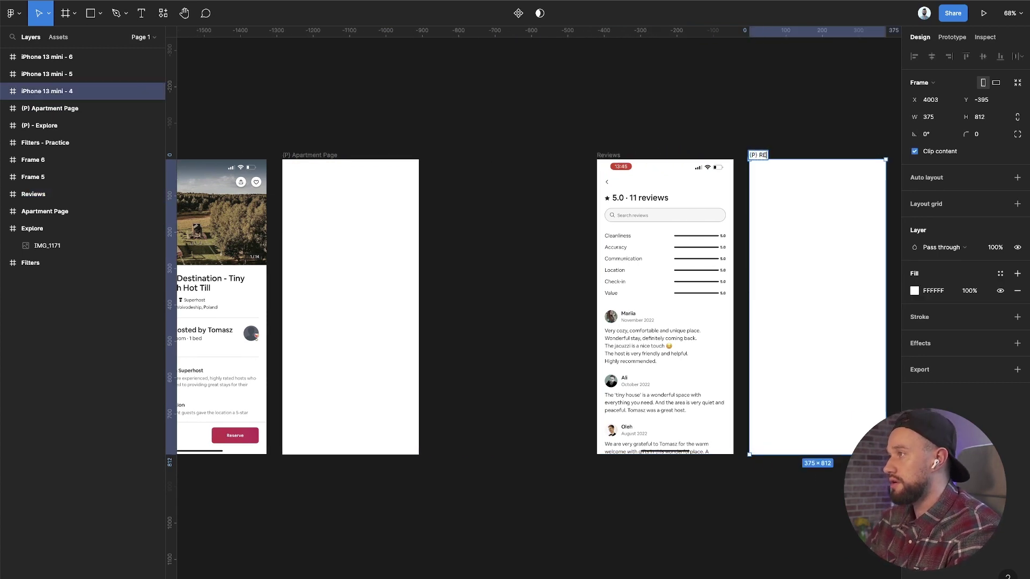
{"action": "type", "text": "veiews"}
{"action": "key", "text": "Tab"}
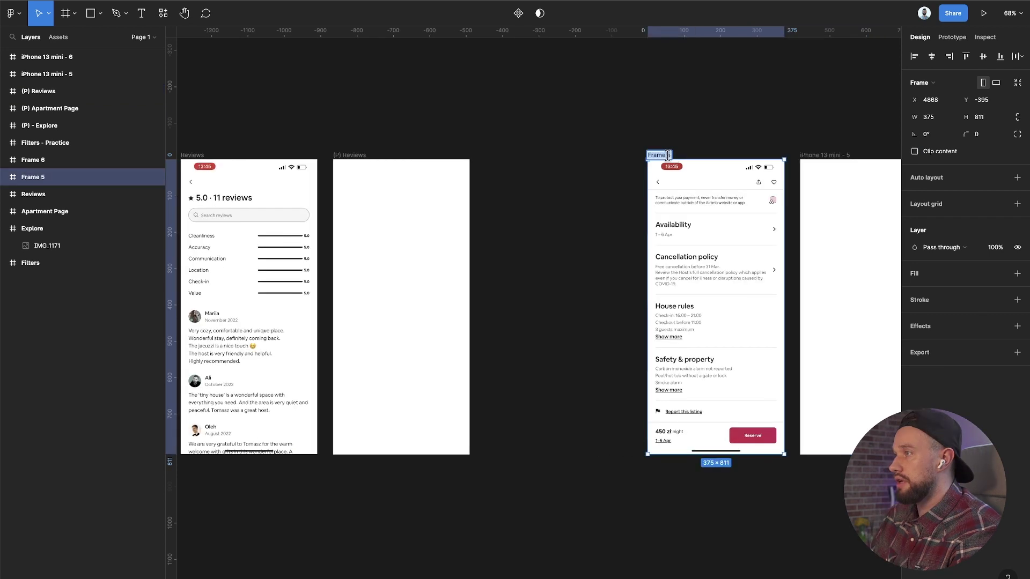
Step: Rename the frame of the screenshot showing availability, cancellation policy and house rules as "Apartment Page 2"
{"action": "type", "text": "Apartmnet P"}
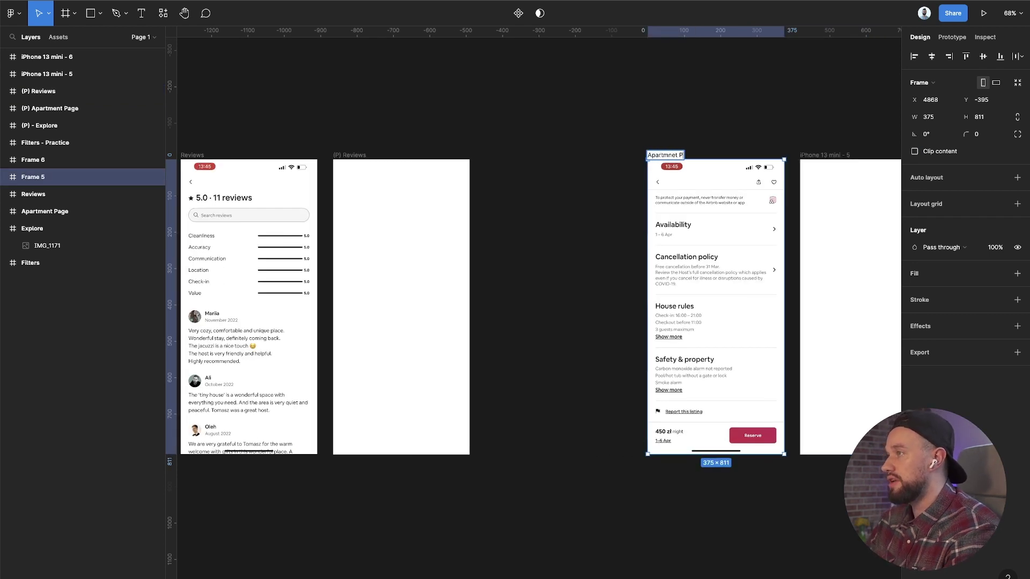
{"action": "key", "text": "BackSpace"}
{"action": "key", "text": "BackSpace"}
{"action": "key", "text": "BackSpace"}
{"action": "key", "text": "BackSpace"}
{"action": "key", "text": "BackSpace"}
{"action": "type", "text": "ent"}
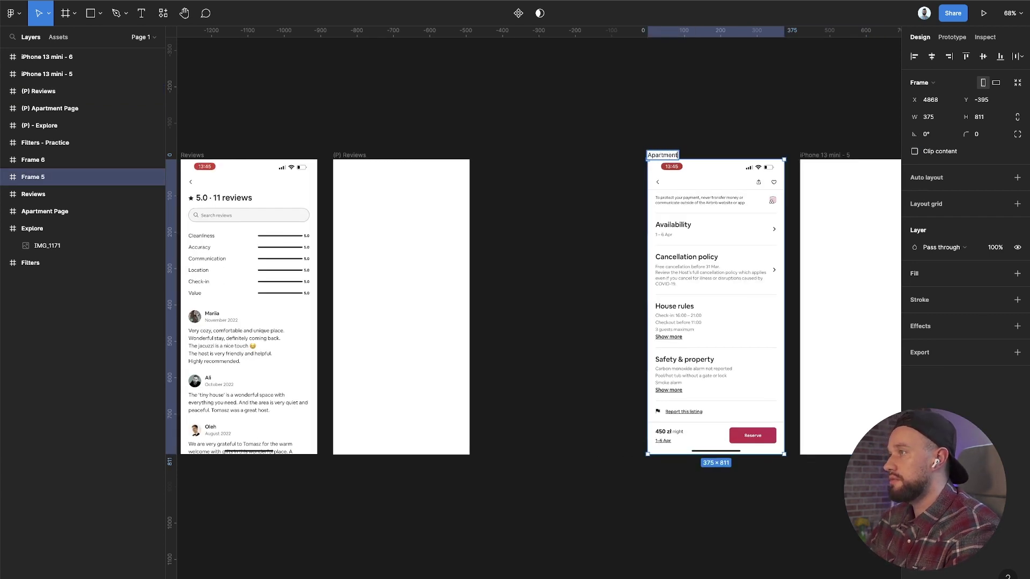
{"action": "type", "text": " Page 2"}
{"action": "key", "text": "Return"}
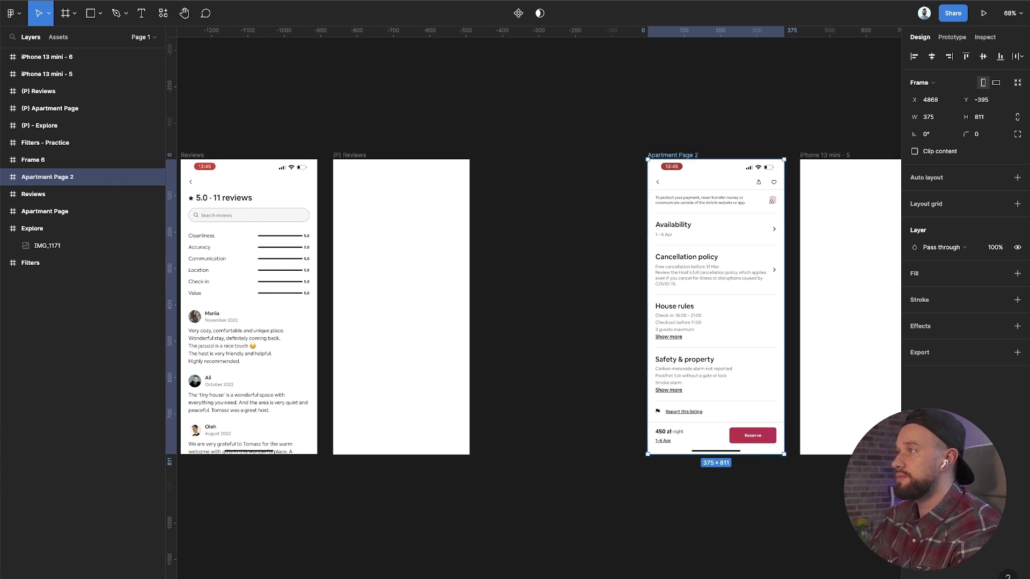
Step: Rename the blank frame beside "Apartment Page 2" as "(P) Apartment Page 2"
{"action": "key", "text": "Tab"}
{"action": "double_click", "coordinate": [587, 156]}
{"action": "type", "text": "(P)"}
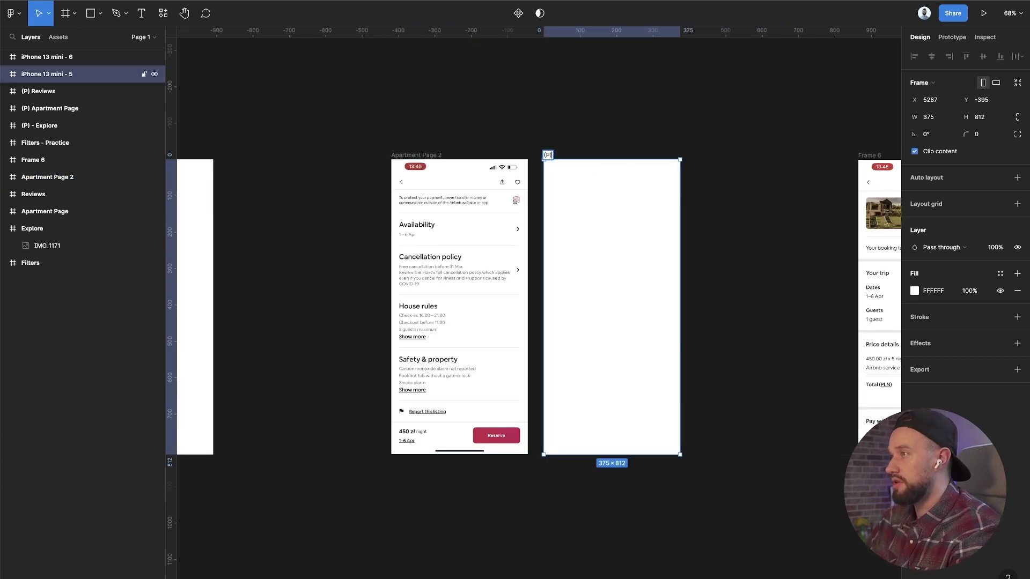
{"action": "type", "text": "Apartment Page 2"}
{"action": "key", "text": "Return"}
Step: Rename the Request to book screenshot's frame as "Checkout page" and the blank frame beside it as "(P) Checkout page"
{"action": "scroll", "coordinate": [586, 159], "scroll_direction": "right", "scroll_amount": 10}
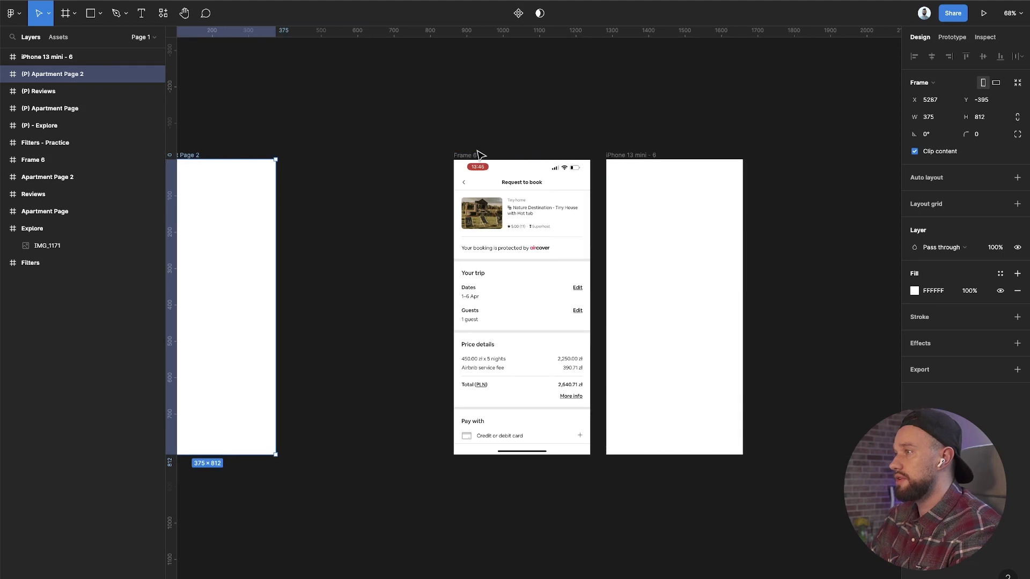
{"action": "left_click", "coordinate": [465, 155]}
{"action": "double_click", "coordinate": [465, 156]}
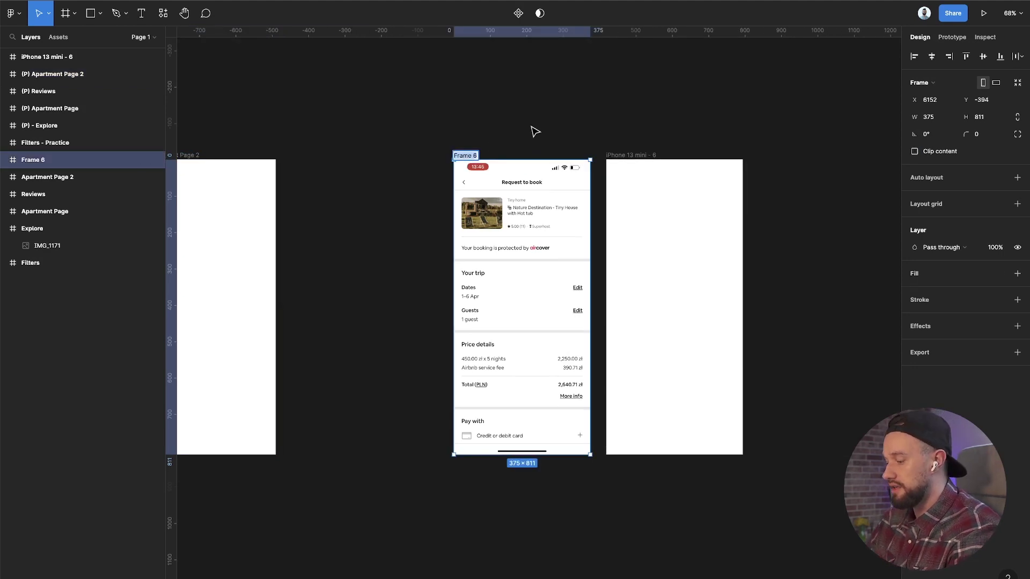
{"action": "type", "text": "Book"}
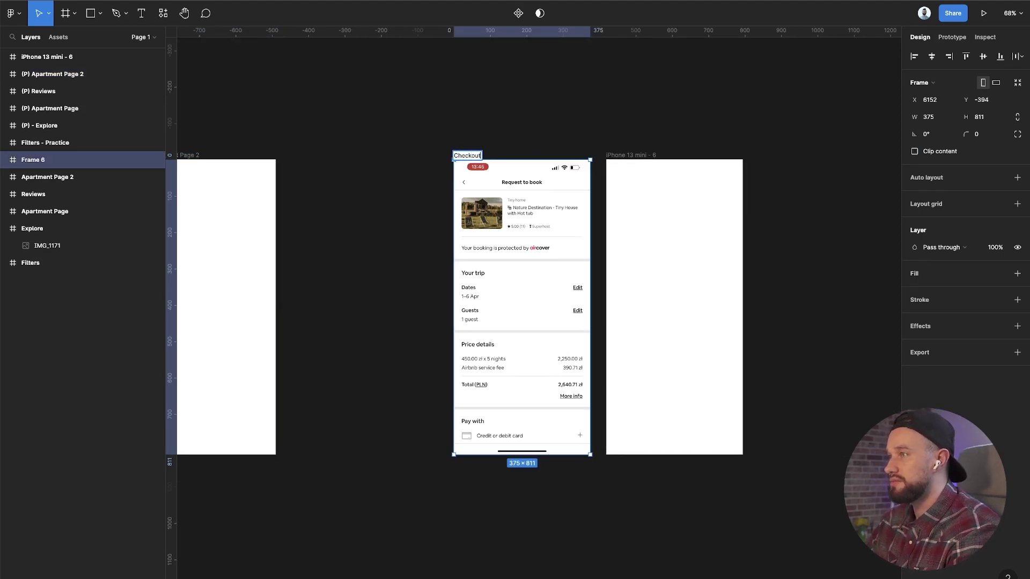
{"action": "type", "text": " page"}
{"action": "key", "text": "Return"}
{"action": "left_click", "coordinate": [631, 155]}
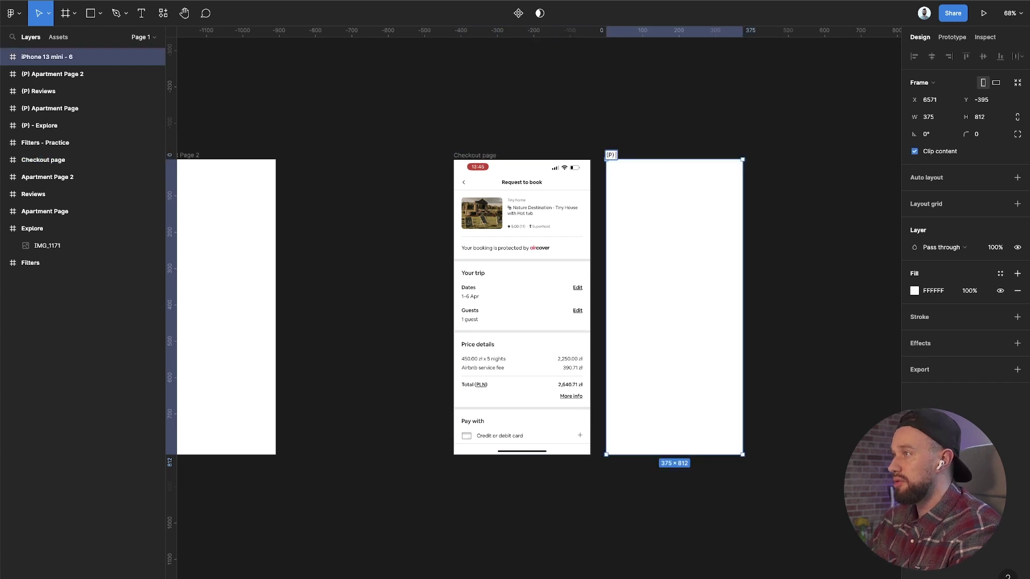
{"action": "double_click", "coordinate": [630, 155]}
{"action": "type", "text": "(P) Checkout page"}
{"action": "key", "text": "Return"}
Step: Copy the screenshot image from the "Filters" frame into the blank "Filters - Practice" frame
{"action": "scroll", "coordinate": [651, 202], "scroll_direction": "left", "scroll_amount": 20}
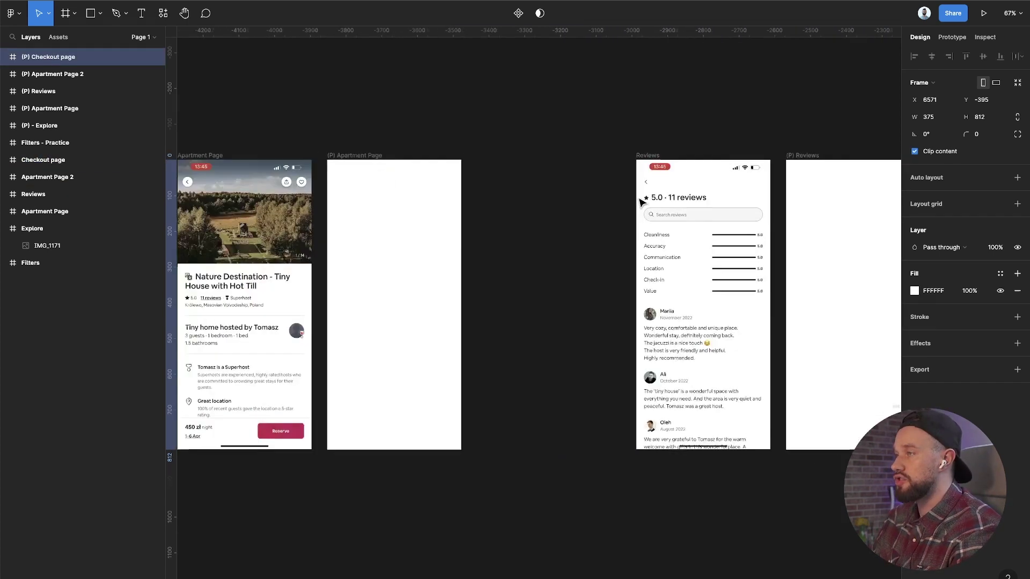
{"action": "scroll", "coordinate": [645, 202], "scroll_direction": "left", "scroll_amount": 20}
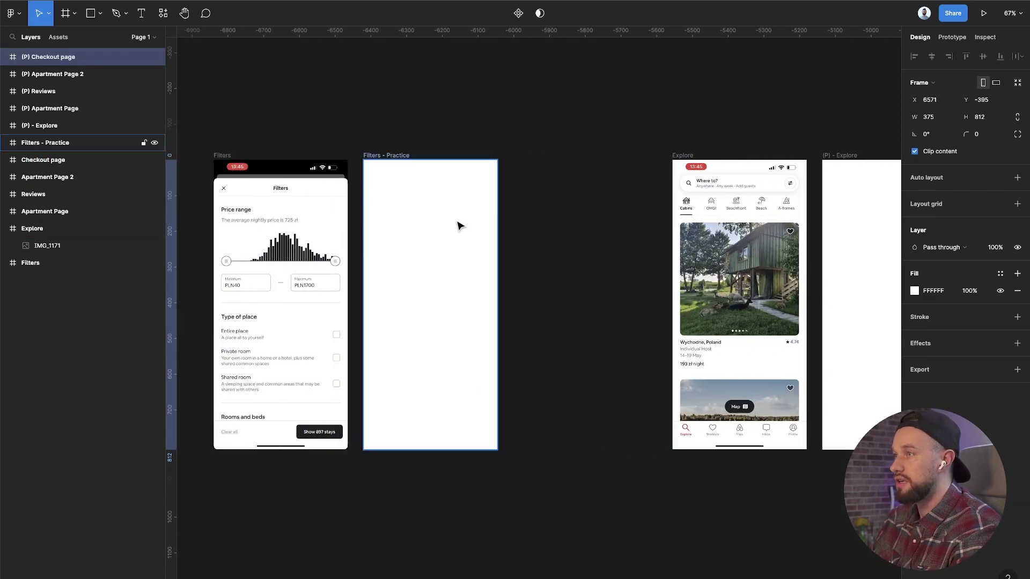
{"action": "scroll", "coordinate": [497, 236], "scroll_direction": "left", "scroll_amount": 3}
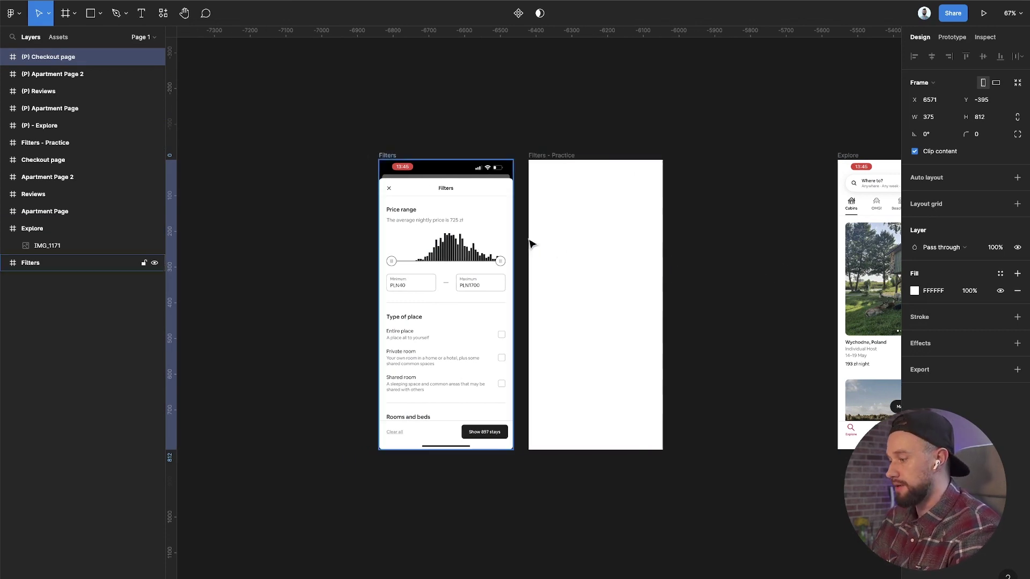
{"action": "key", "text": "Escape"}
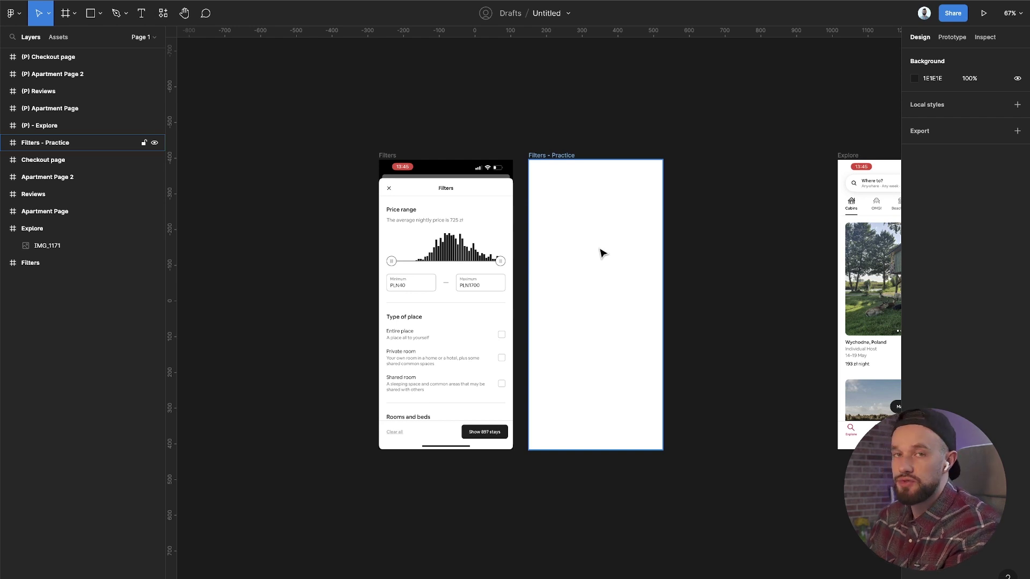
{"action": "left_click", "coordinate": [427, 187]}
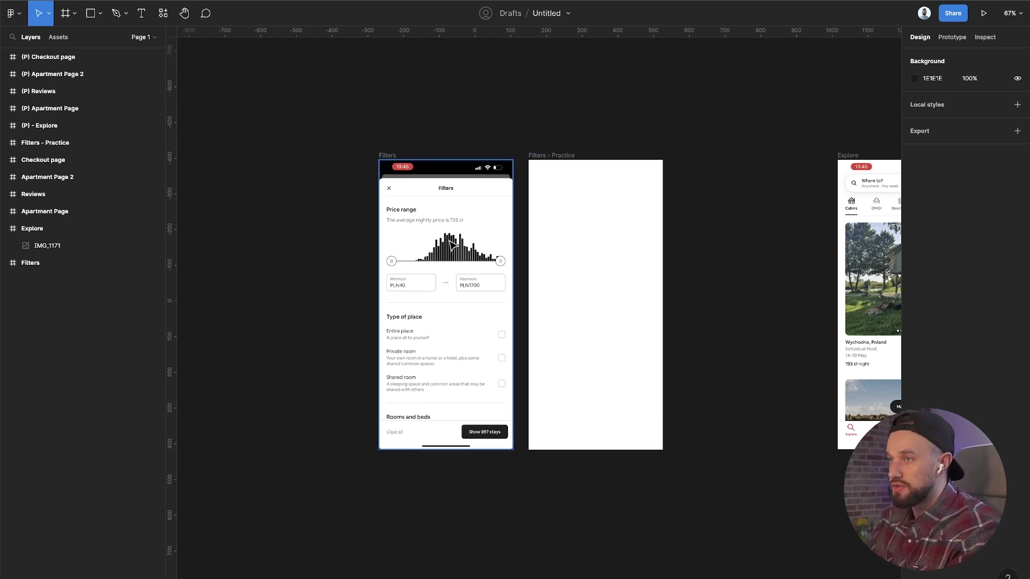
{"action": "left_click_drag", "start_coordinate": [453, 246], "coordinate": [453, 246]}
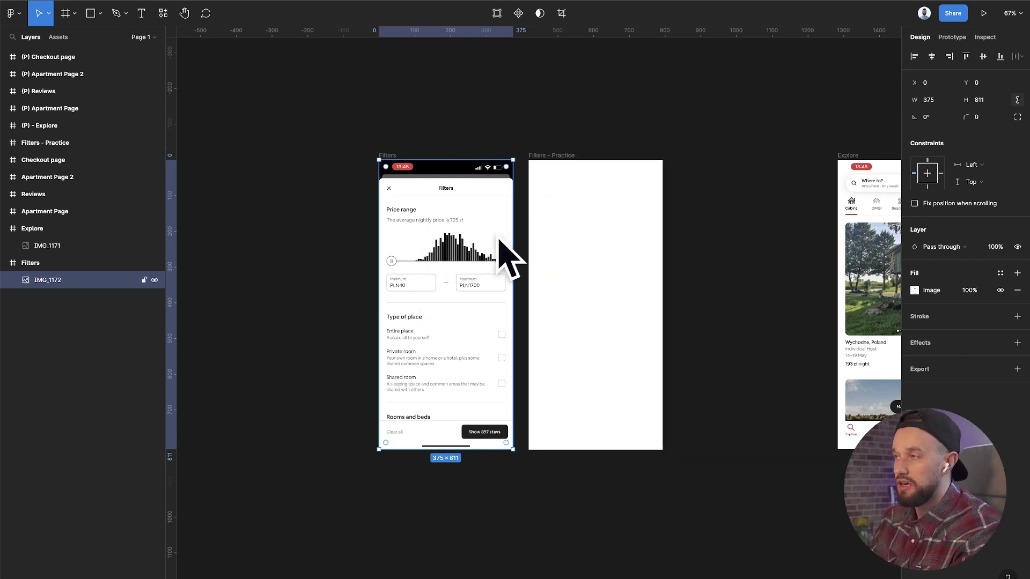
{"action": "left_click", "coordinate": [605, 234]}
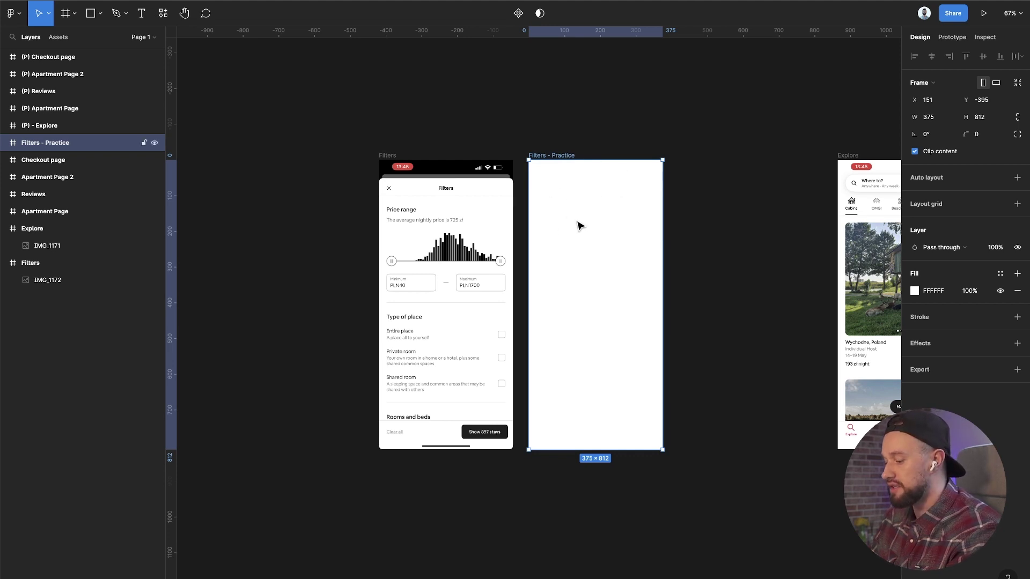
{"action": "key", "text": "ctrl+v"}
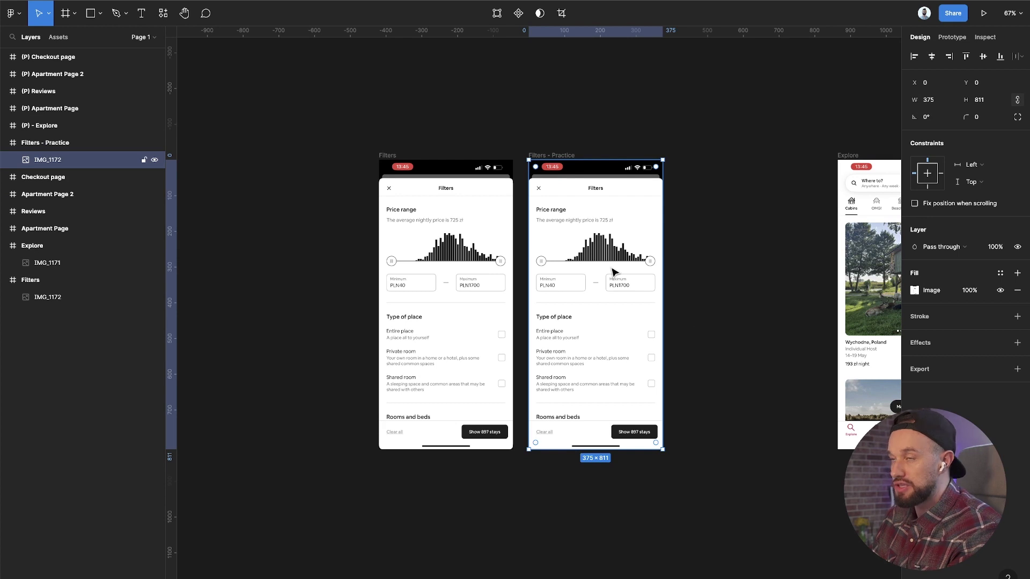
Step: Set the opacity of the copied screenshot in "Filters - Practice" to 50% and lock its layer
{"action": "key", "text": "3"}
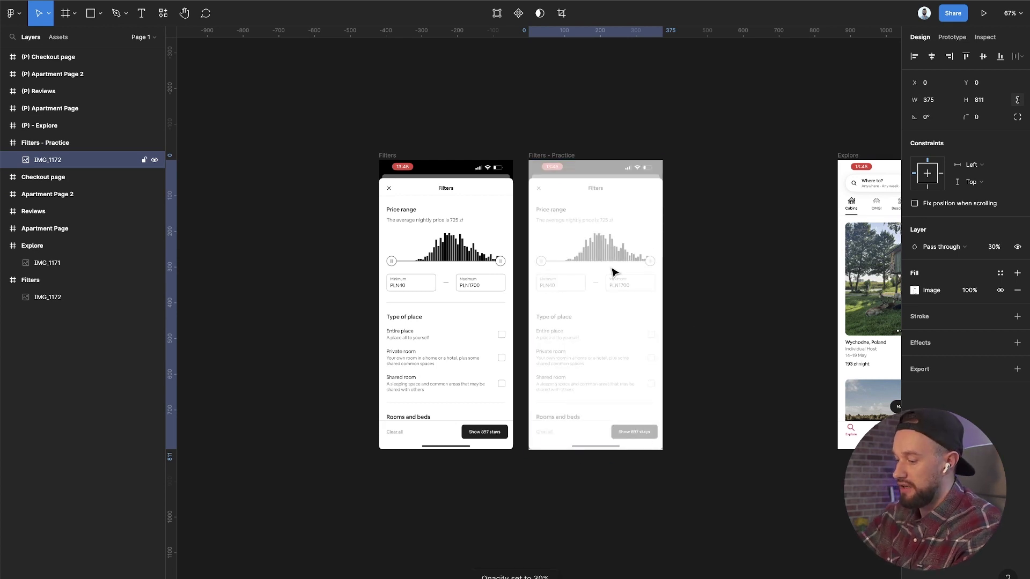
{"action": "key", "text": "0"}
{"action": "key", "text": "4"}
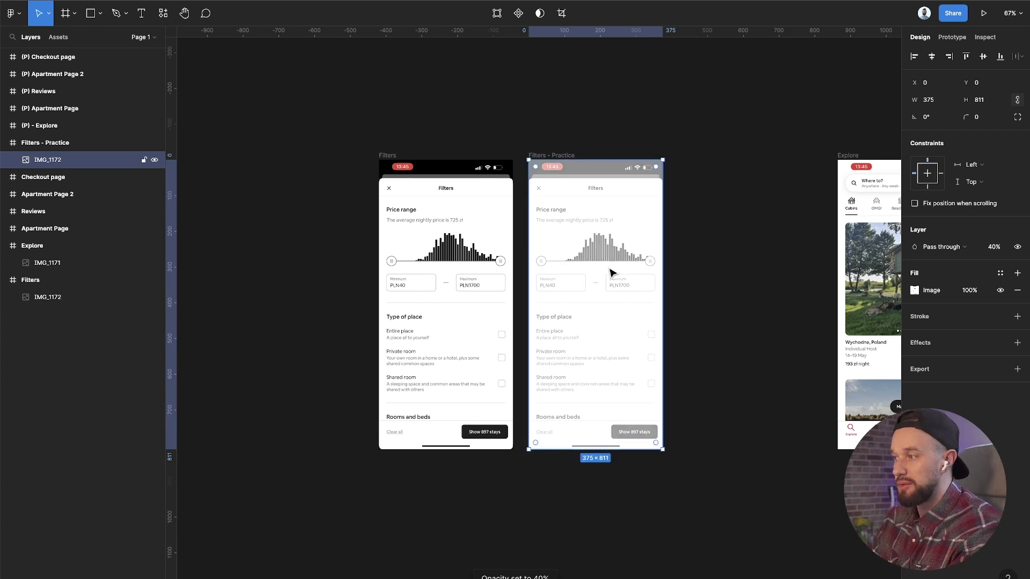
{"action": "key", "text": "3"}
{"action": "key", "text": "5"}
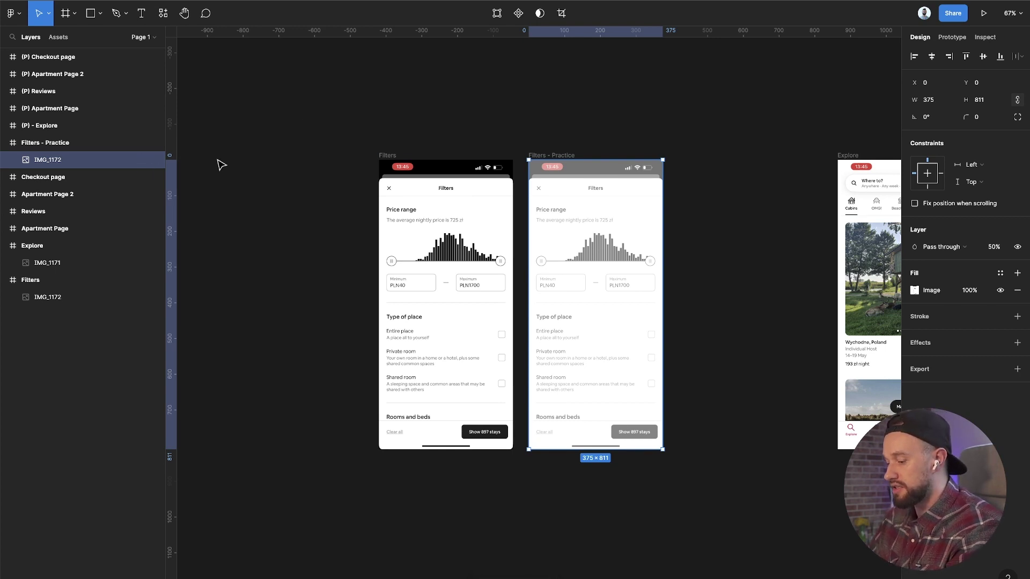
{"action": "key", "text": "ctrl+shift+l"}
{"action": "left_click", "coordinate": [724, 288]}
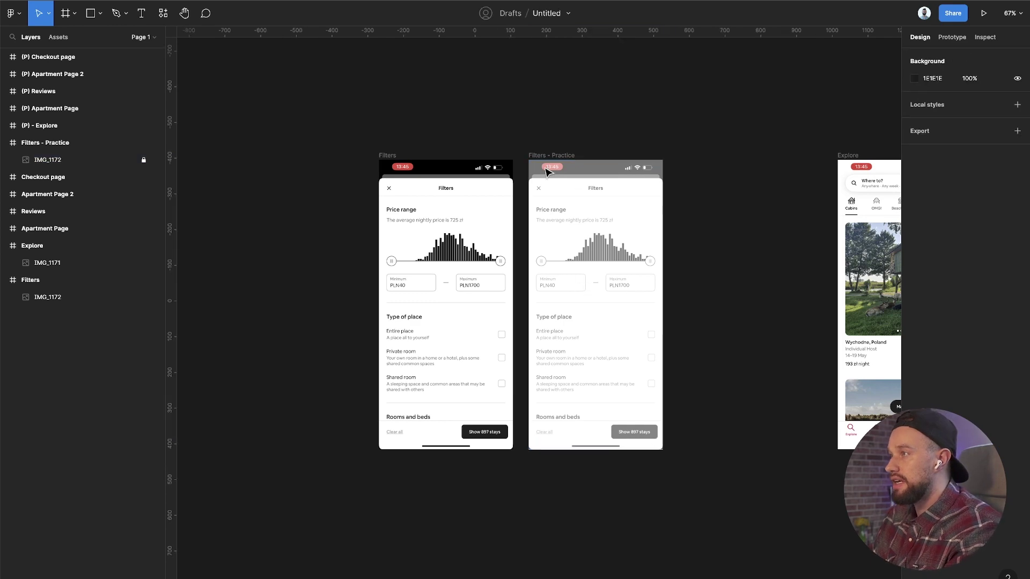
Step: Add the text "Price range" over the matching heading of the faded screenshot in "Filters - Practice"
{"action": "scroll", "coordinate": [563, 203], "scroll_direction": "up", "scroll_amount": 5}
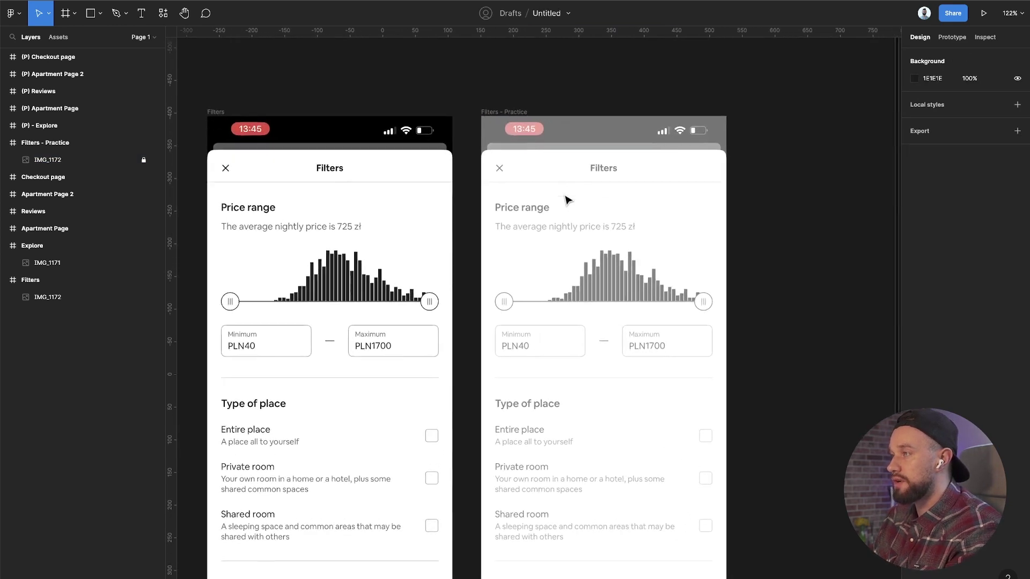
{"action": "scroll", "coordinate": [567, 205], "scroll_direction": "down", "scroll_amount": 2}
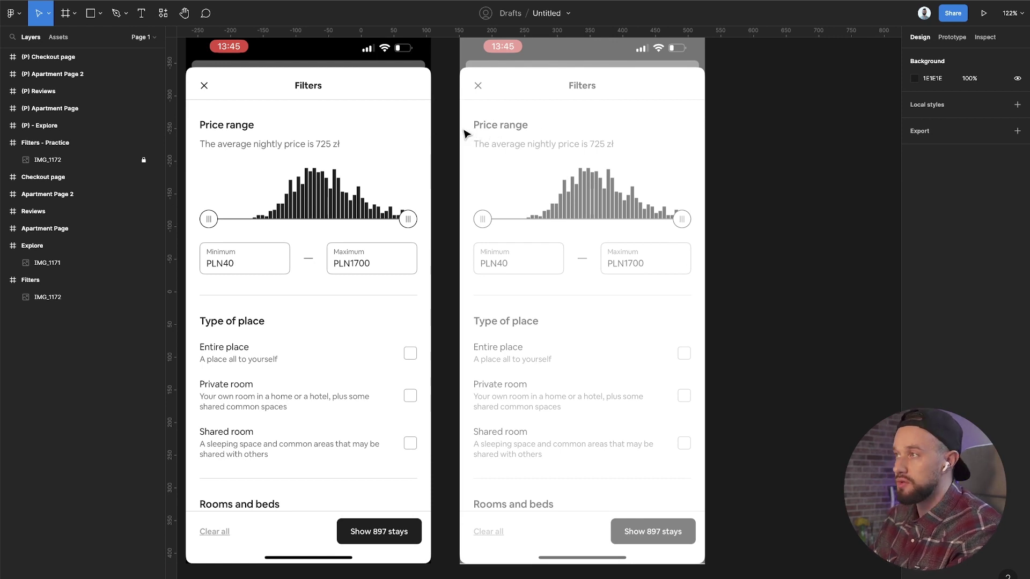
{"action": "key", "text": "t"}
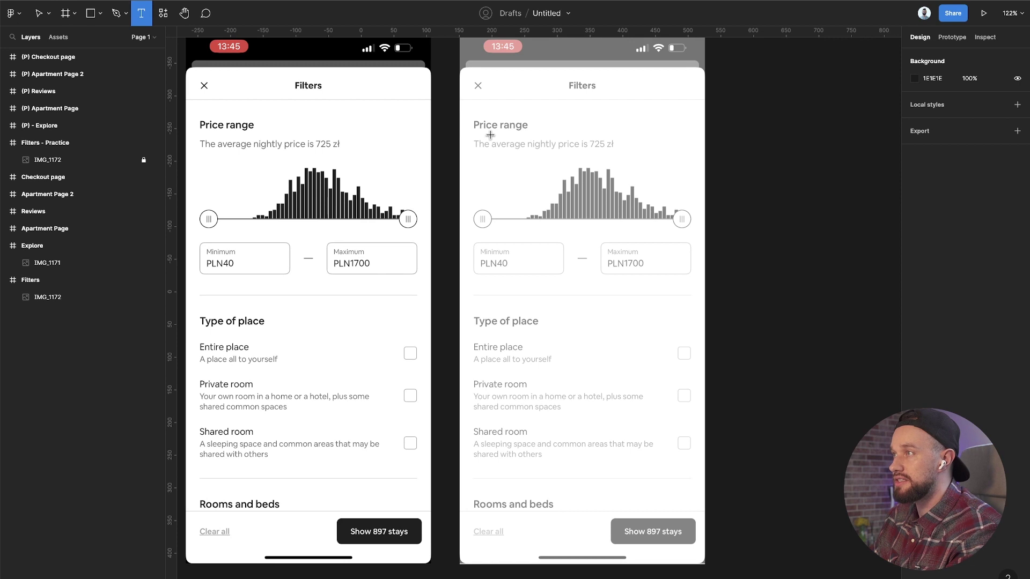
Step: Fill the "Price range" text with the dark colour 222222 sampled from the heading in the original Filters screenshot
{"action": "left_click", "coordinate": [984, 308]}
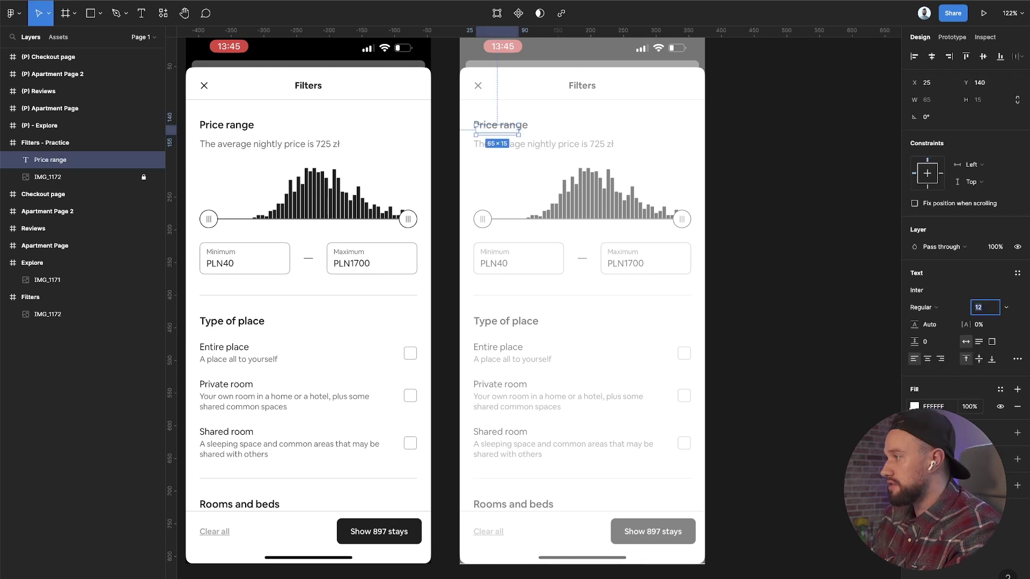
{"action": "left_click", "coordinate": [910, 406]}
{"action": "left_click_drag", "start_coordinate": [834, 370], "coordinate": [774, 460]}
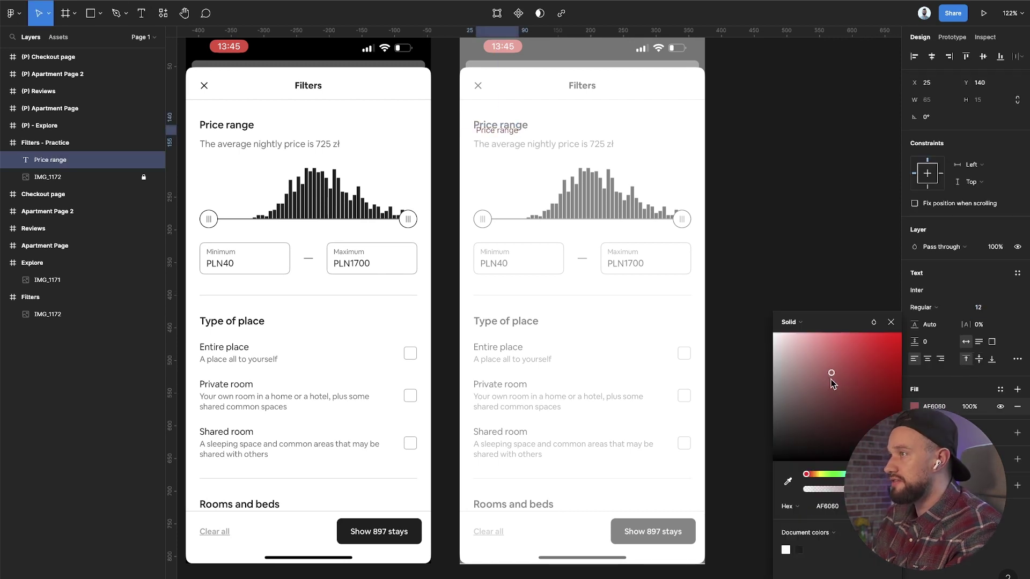
{"action": "left_click", "coordinate": [787, 485]}
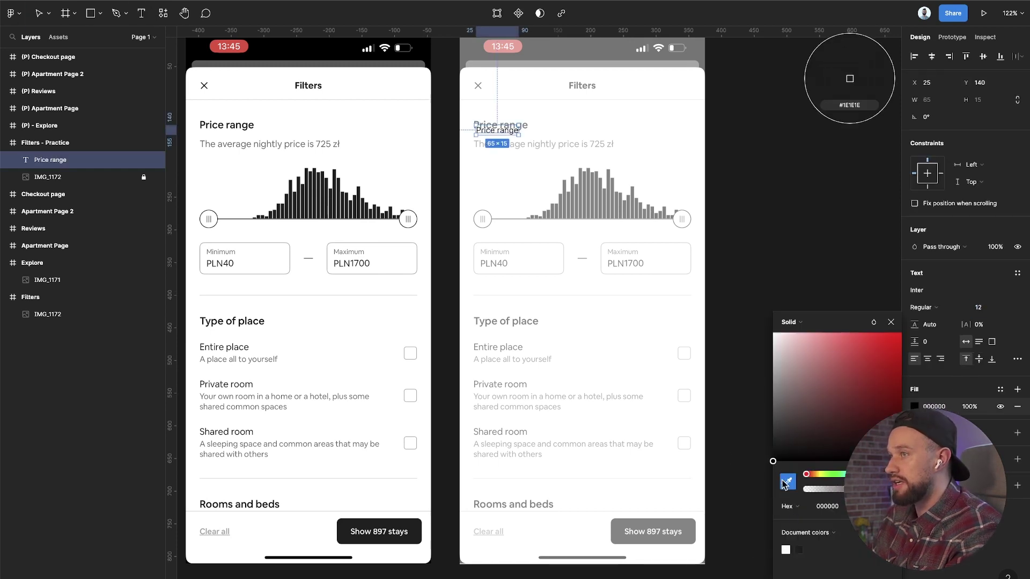
{"action": "left_click", "coordinate": [246, 122]}
{"action": "left_click", "coordinate": [788, 482]}
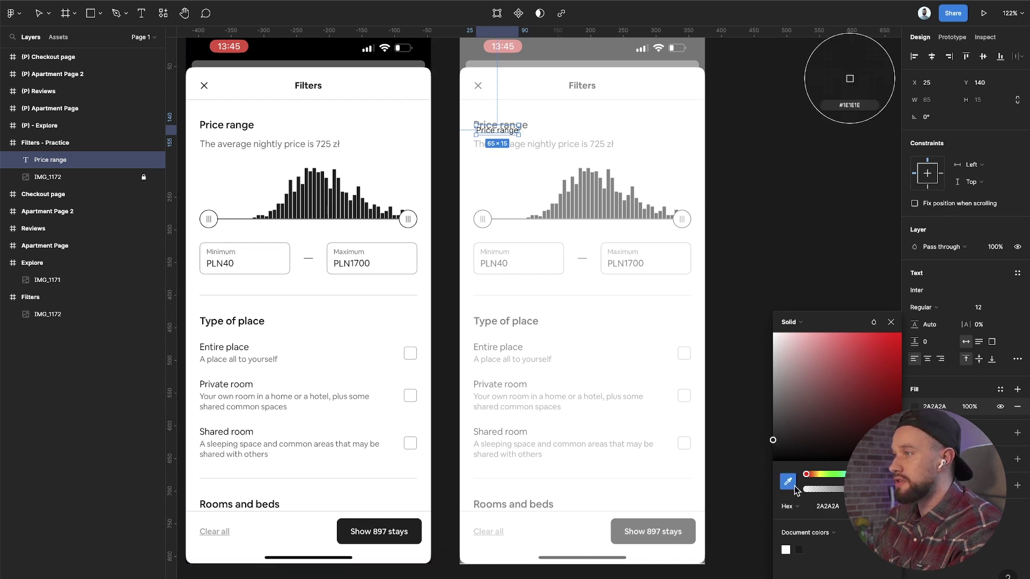
{"action": "key", "text": "Escape"}
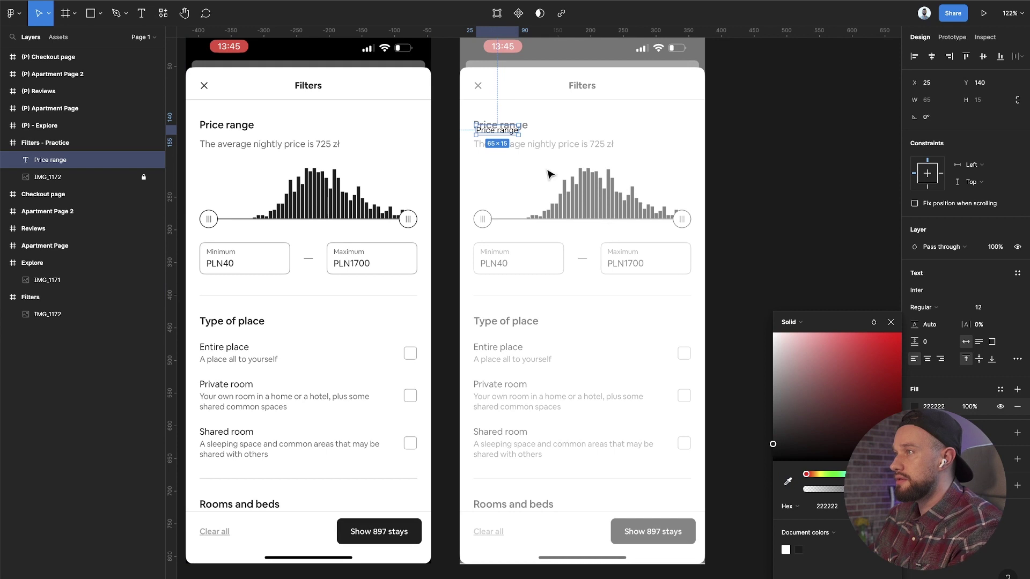
Step: Set the "Price range" text's font size to 16 and move it onto the faded heading at X 21, Y 130
{"action": "left_click", "coordinate": [986, 309]}
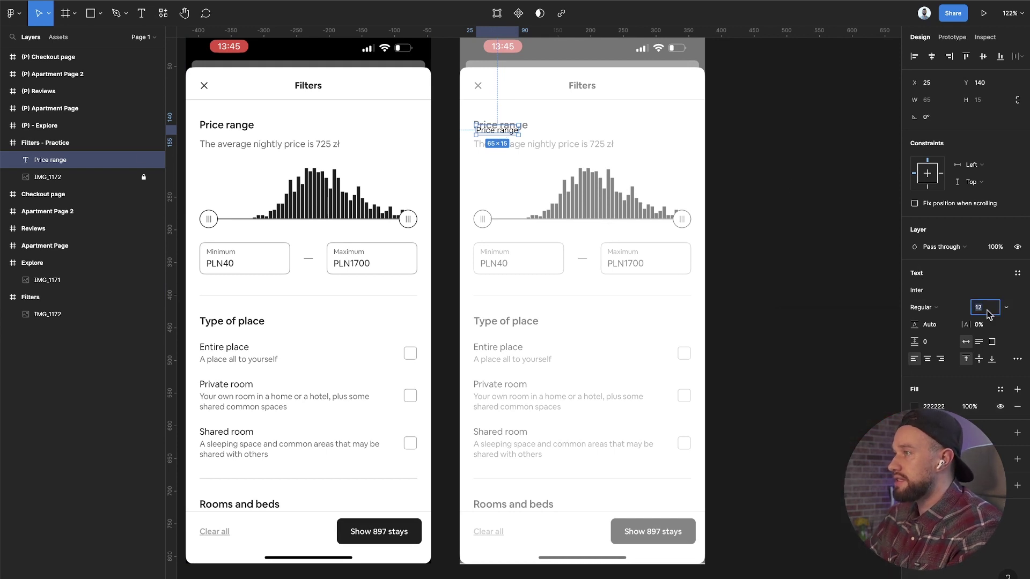
{"action": "key", "text": "Up"}
{"action": "key", "text": "Up"}
{"action": "key", "text": "Up"}
{"action": "key", "text": "Up"}
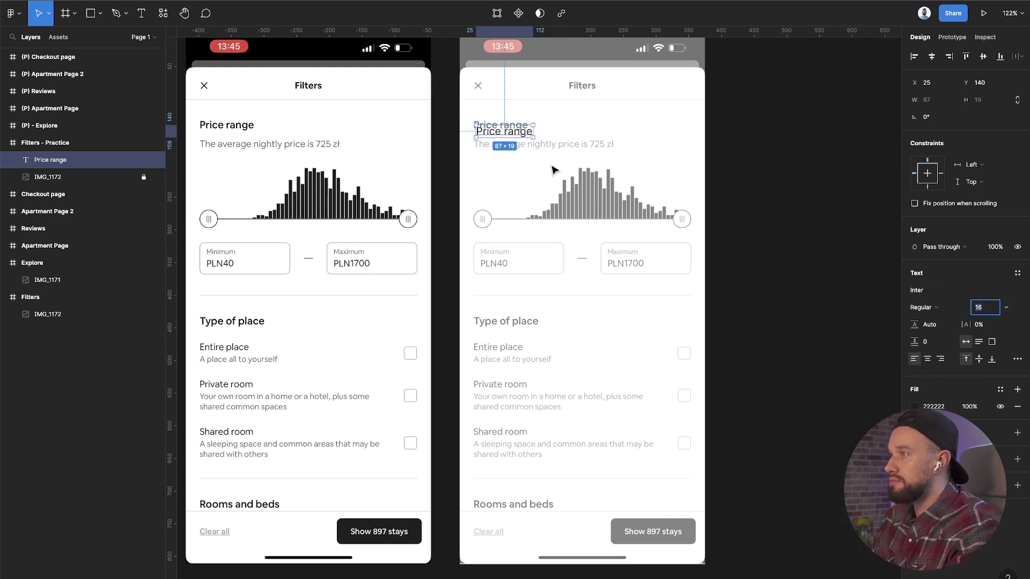
{"action": "mouse_move", "coordinate": [512, 133]}
{"action": "left_mouse_down"}
{"action": "mouse_move", "coordinate": [466, 126]}
{"action": "mouse_move", "coordinate": [498, 127]}
{"action": "left_mouse_up"}
{"action": "scroll", "coordinate": [466, 126], "scroll_direction": "up", "scroll_amount": 5}
Step: Try font size 15 on the "Price range" text against the faded heading and set it back to 16
{"action": "key", "text": "ctrl+shift+comma"}
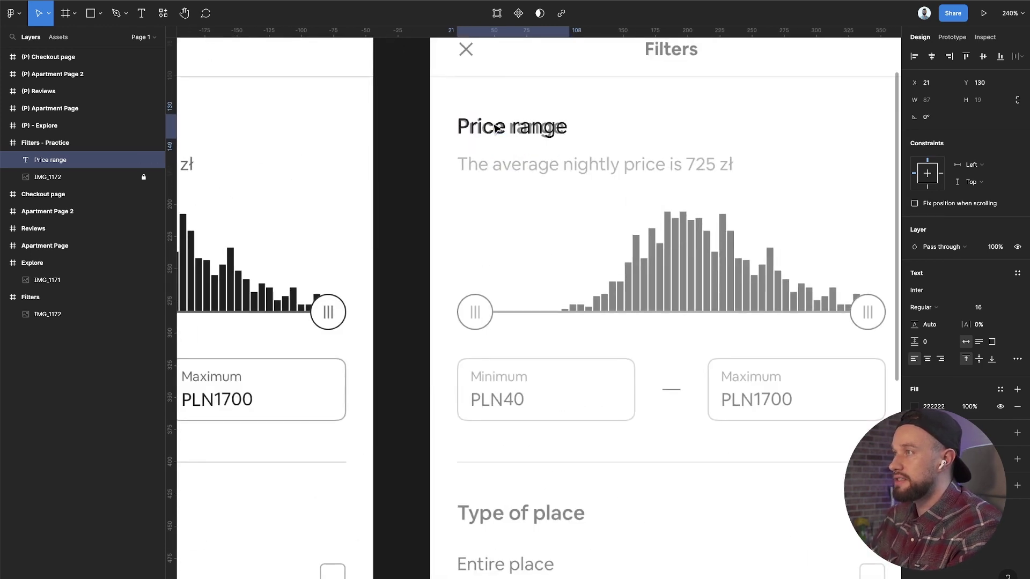
{"action": "scroll", "coordinate": [492, 147], "scroll_direction": "up", "scroll_amount": 4}
{"action": "scroll", "coordinate": [613, 170], "scroll_direction": "up", "scroll_amount": 1}
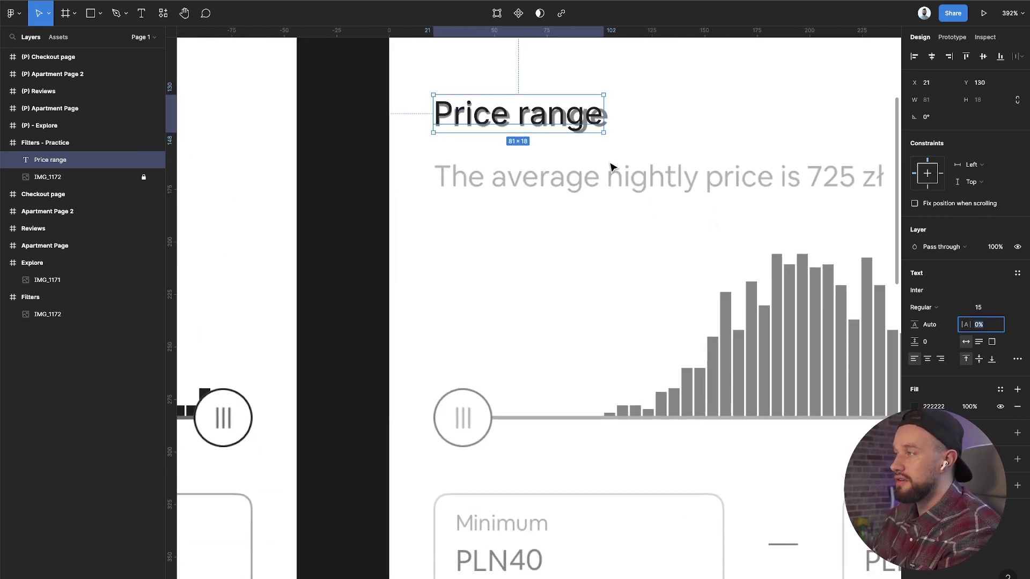
{"action": "left_click", "coordinate": [986, 308]}
{"action": "type", "text": "16"}
{"action": "key", "text": "Return"}
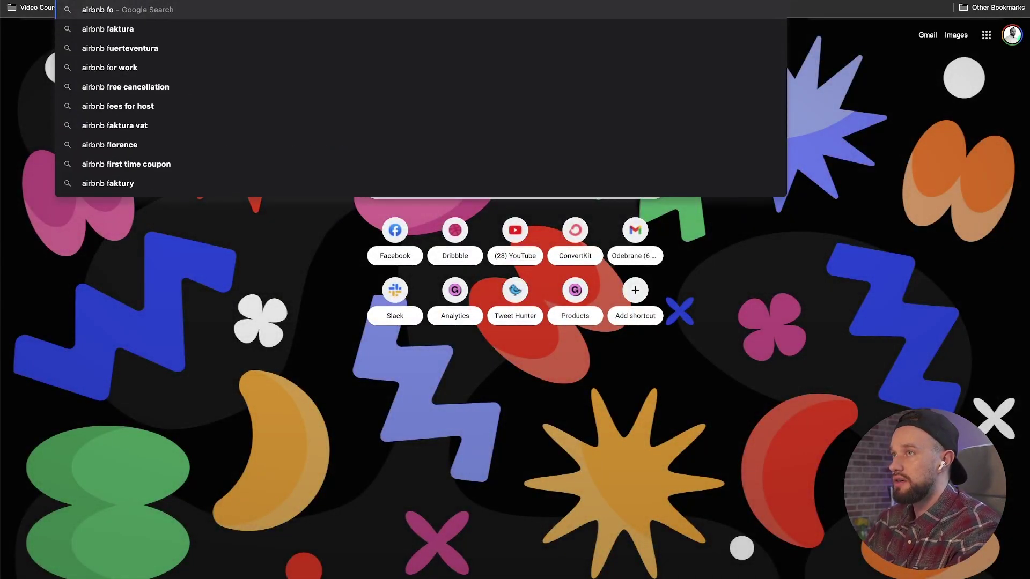
Step: Switch to the web browser and search for "airbnb app font"
{"action": "type", "text": "ont"}
{"action": "key", "text": "Up"}
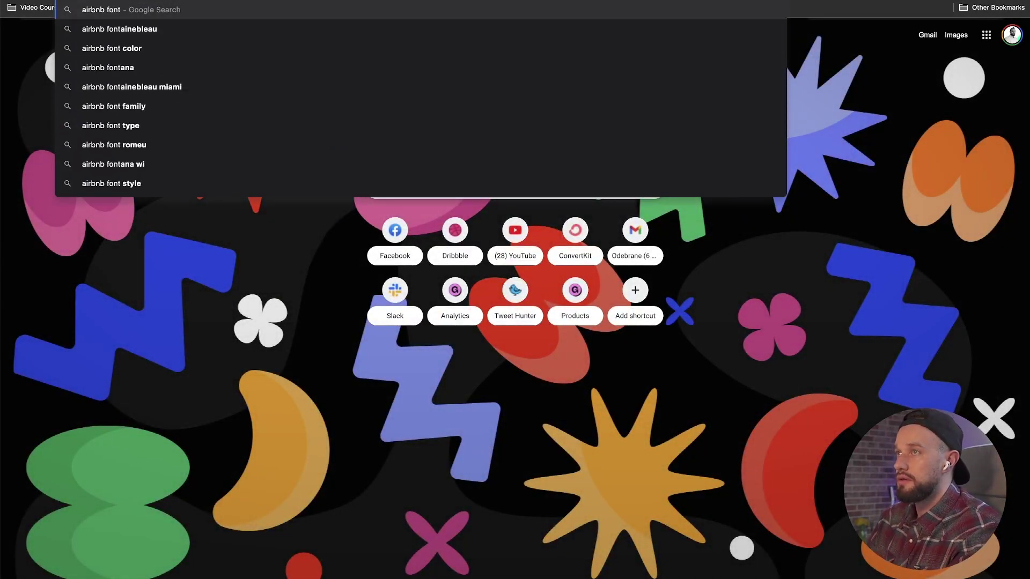
{"action": "key", "text": "Left"}
{"action": "key", "text": "Left"}
{"action": "key", "text": "Left"}
{"action": "key", "text": "Left"}
{"action": "type", "text": "app"}
{"action": "key", "text": "Return"}
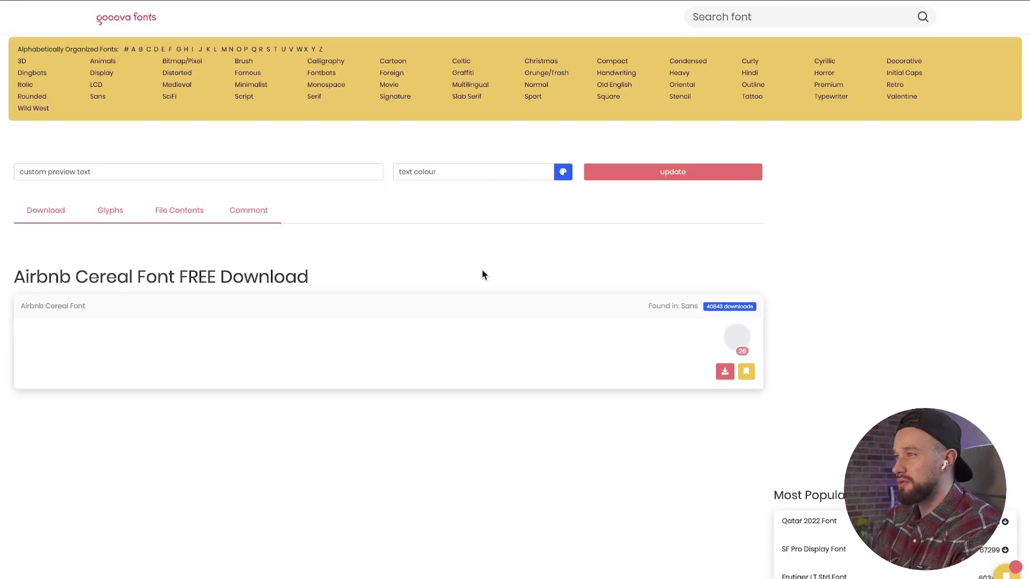
Step: Download the Airbnb Cereal font from its font page
{"action": "left_click", "coordinate": [725, 370]}
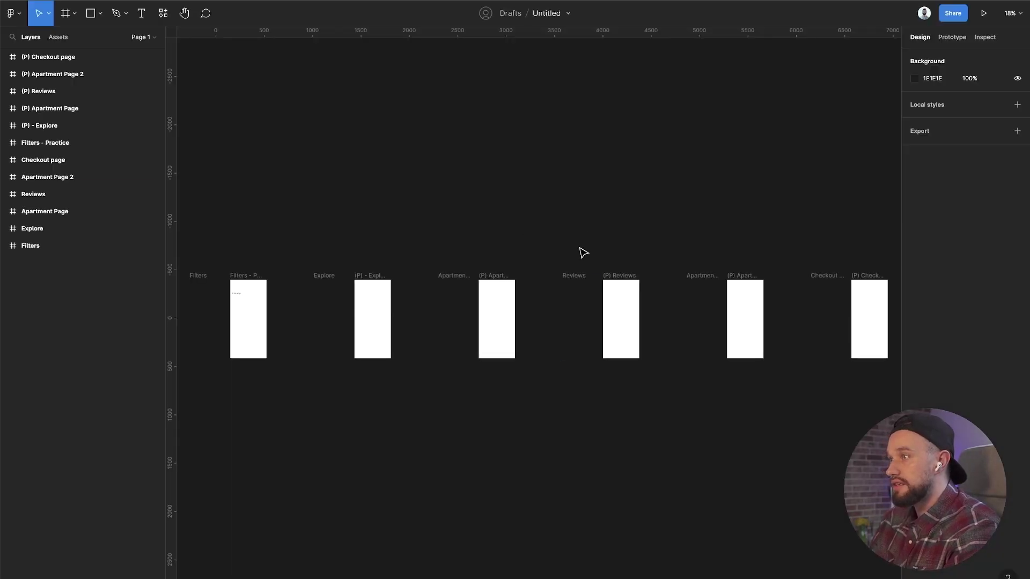
Step: Switch back to Figma, set the "Price range" text's font to AirbnbCereal_W_Bk and nudge the text to Y 129
{"action": "scroll", "coordinate": [223, 299], "scroll_direction": "up", "scroll_amount": 10}
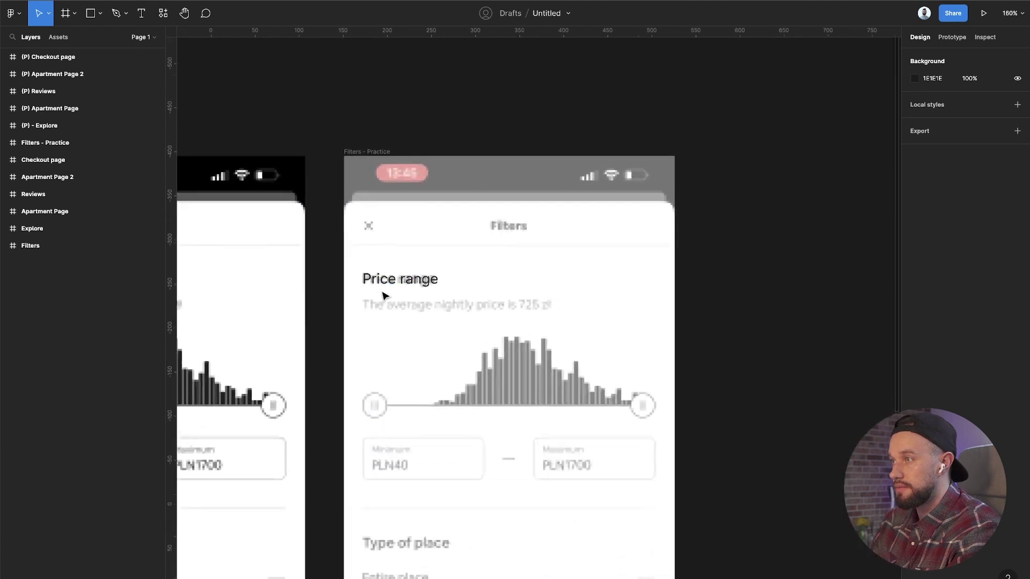
{"action": "scroll", "coordinate": [383, 295], "scroll_direction": "up", "scroll_amount": 1}
{"action": "left_click", "coordinate": [386, 280]}
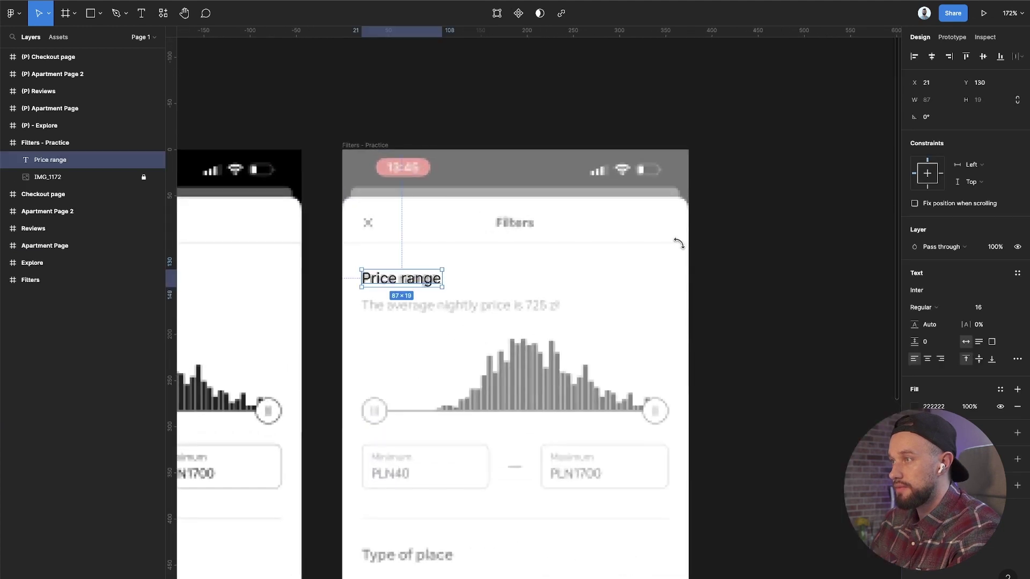
{"action": "left_click", "coordinate": [939, 291]}
{"action": "type", "text": "AirbnbCereal_W_Bk"}
{"action": "key", "text": "Return"}
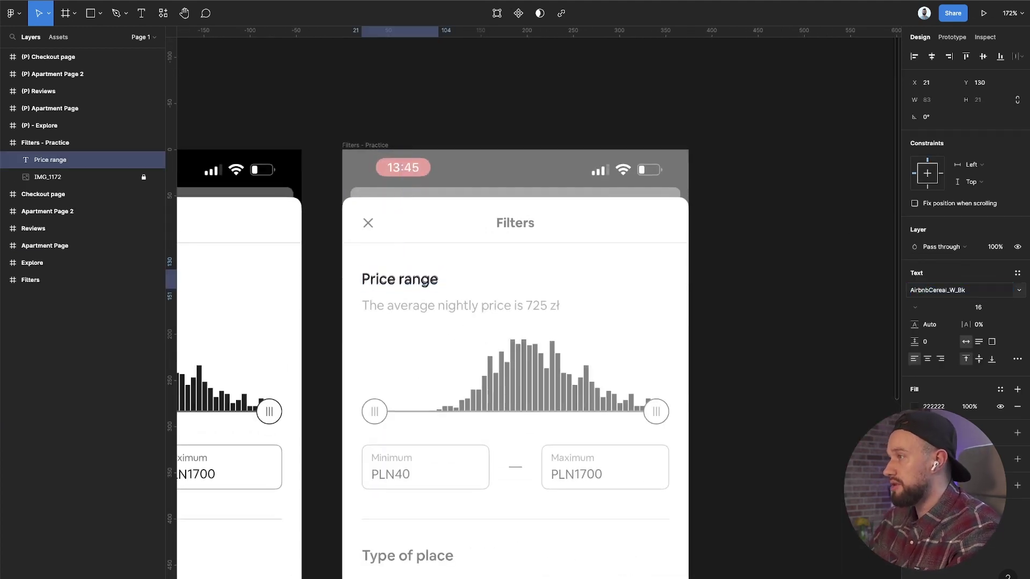
{"action": "scroll", "coordinate": [352, 294], "scroll_direction": "up", "scroll_amount": 8}
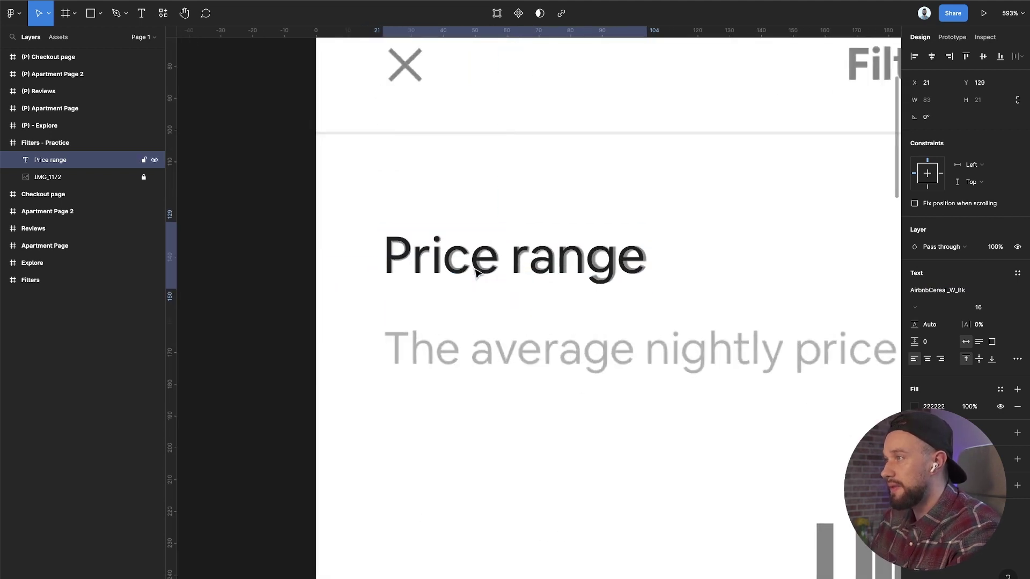
Step: Try letter spacings of 1 px and 0.3 px on the "Price range" text and set it to 0.1 px
{"action": "left_click", "coordinate": [558, 273]}
{"action": "left_click", "coordinate": [987, 328]}
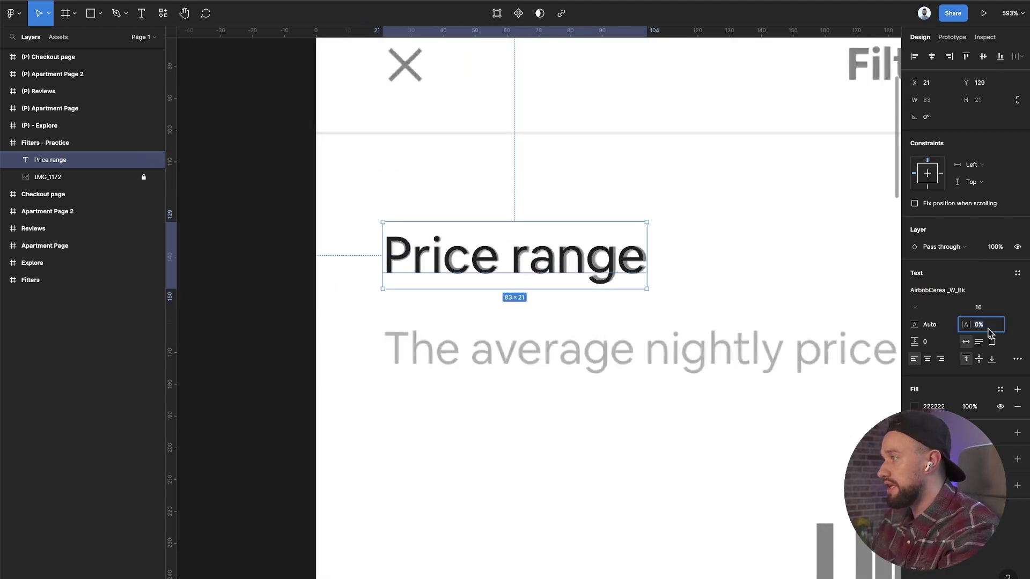
{"action": "type", "text": "1px"}
{"action": "key", "text": "Return"}
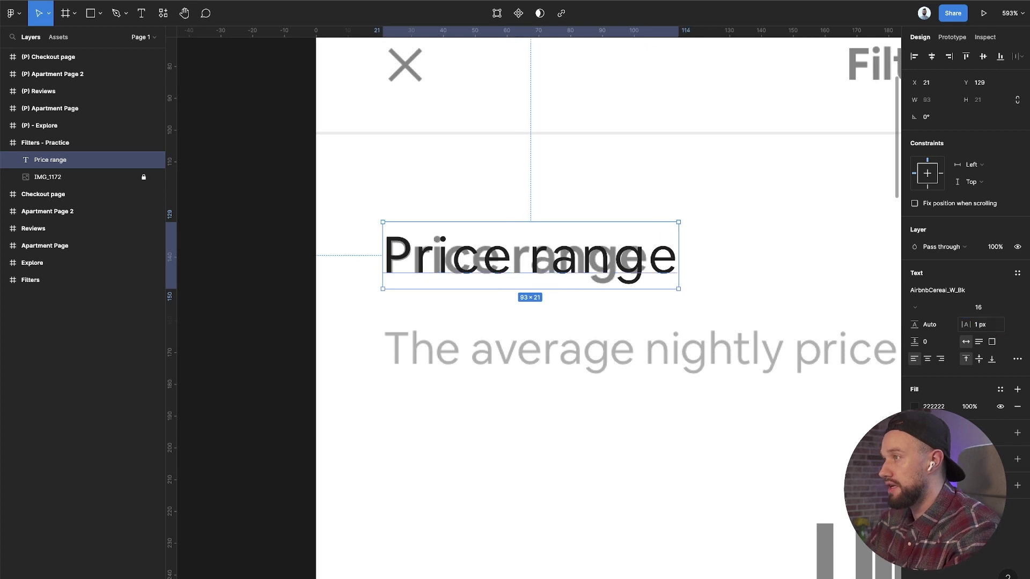
{"action": "left_click", "coordinate": [992, 328]}
{"action": "type", "text": "0.3"}
{"action": "key", "text": "Return"}
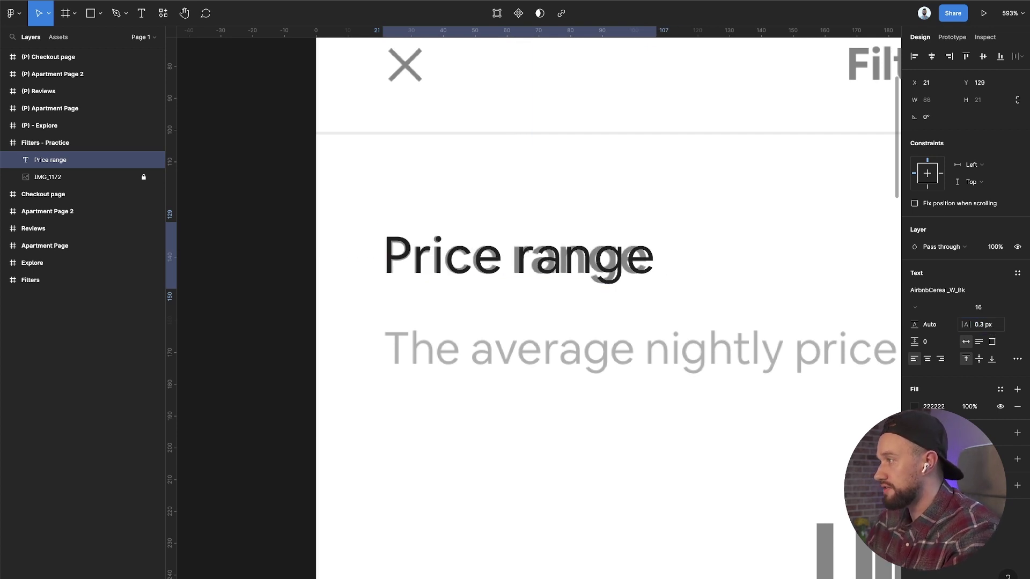
{"action": "left_click", "coordinate": [992, 326]}
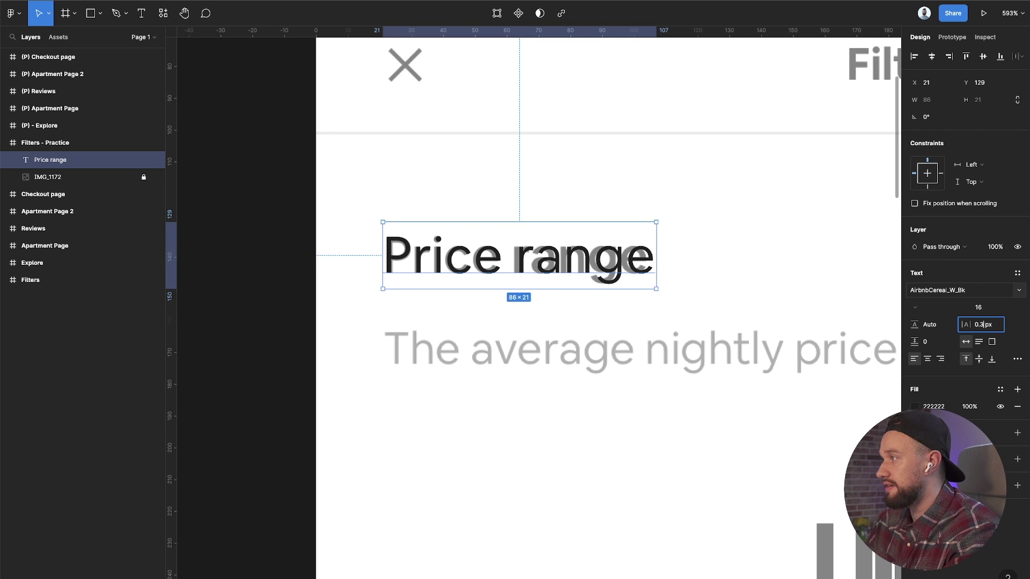
{"action": "type", "text": "1"}
{"action": "key", "text": "Return"}
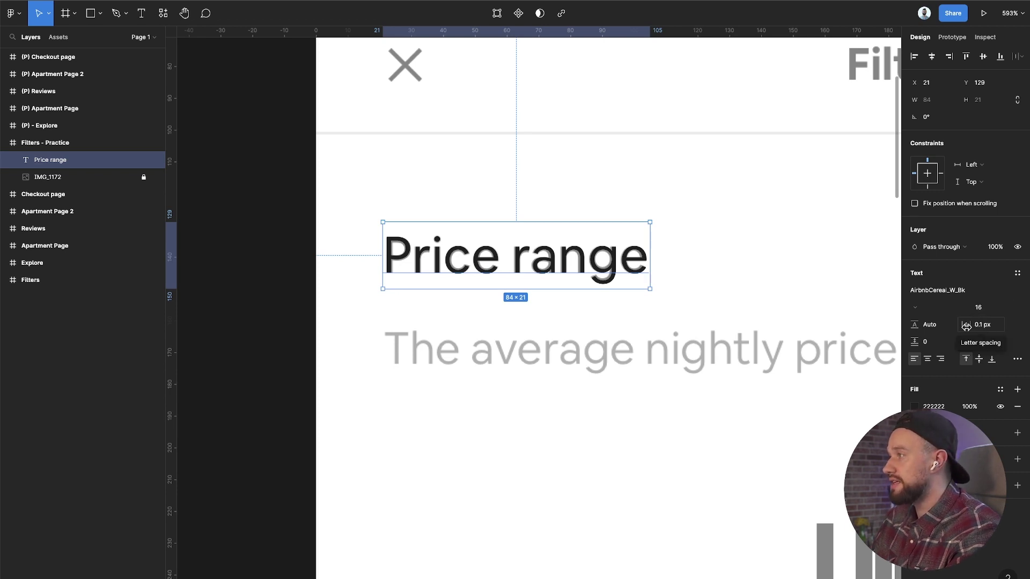
Step: Duplicate the "Price range" text onto the faded line below at Y 157 and change the copy's text to "The average nightly price is 725 zł"
{"action": "scroll", "coordinate": [570, 283], "scroll_direction": "down", "scroll_amount": 5}
{"action": "left_click_drag", "start_coordinate": [563, 269], "coordinate": [563, 319]}
{"action": "key", "text": "Return"}
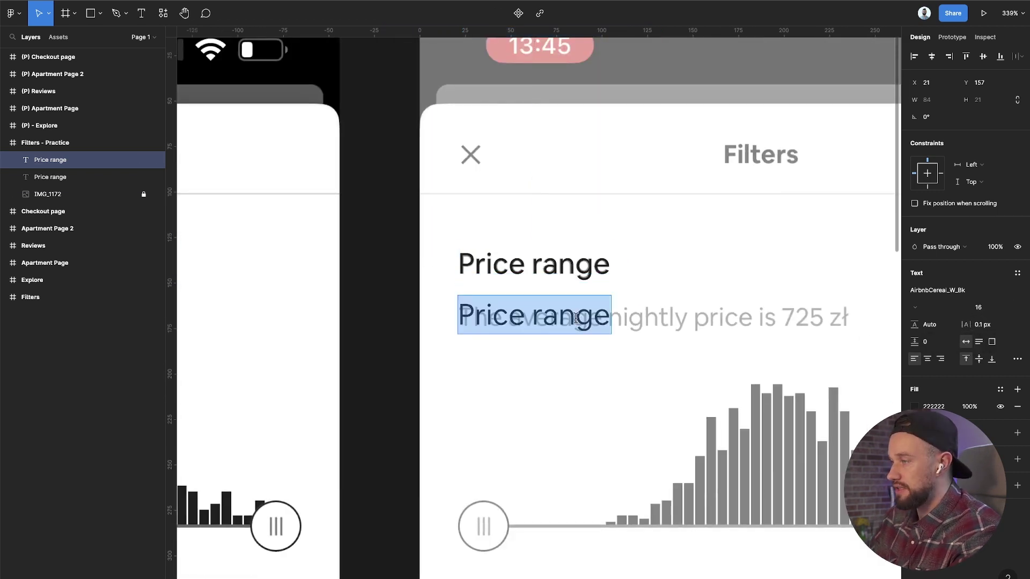
{"action": "type", "text": "The aver"}
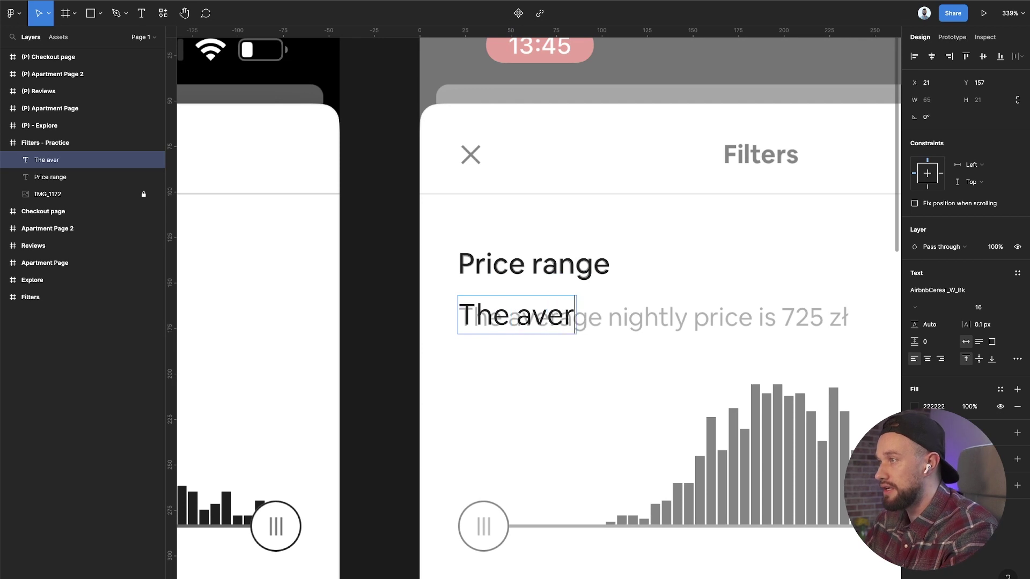
{"action": "type", "text": "age nght"}
{"action": "key", "text": "BackSpace"}
{"action": "key", "text": "BackSpace"}
{"action": "key", "text": "BackSpace"}
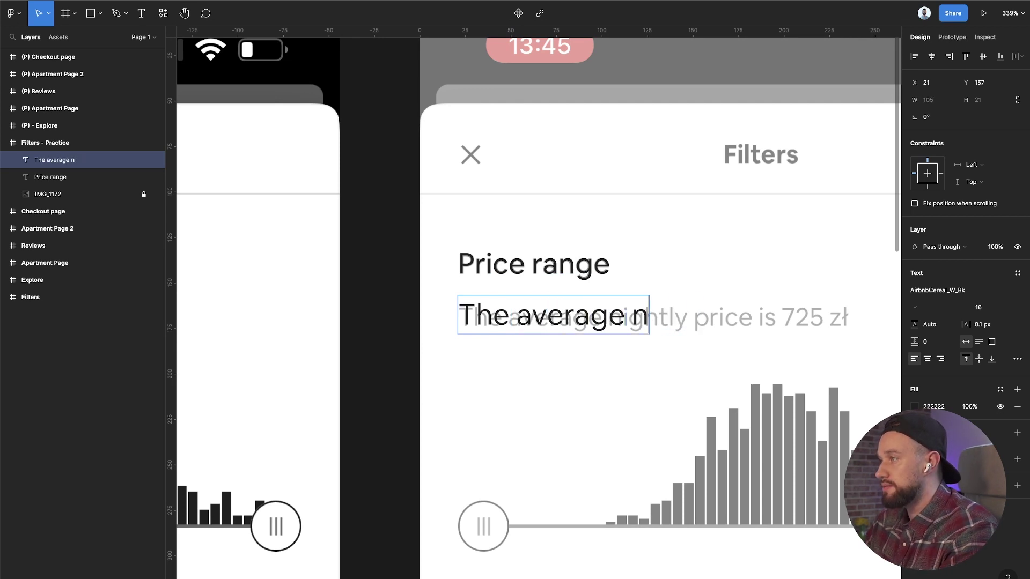
{"action": "type", "text": "ightly pri"}
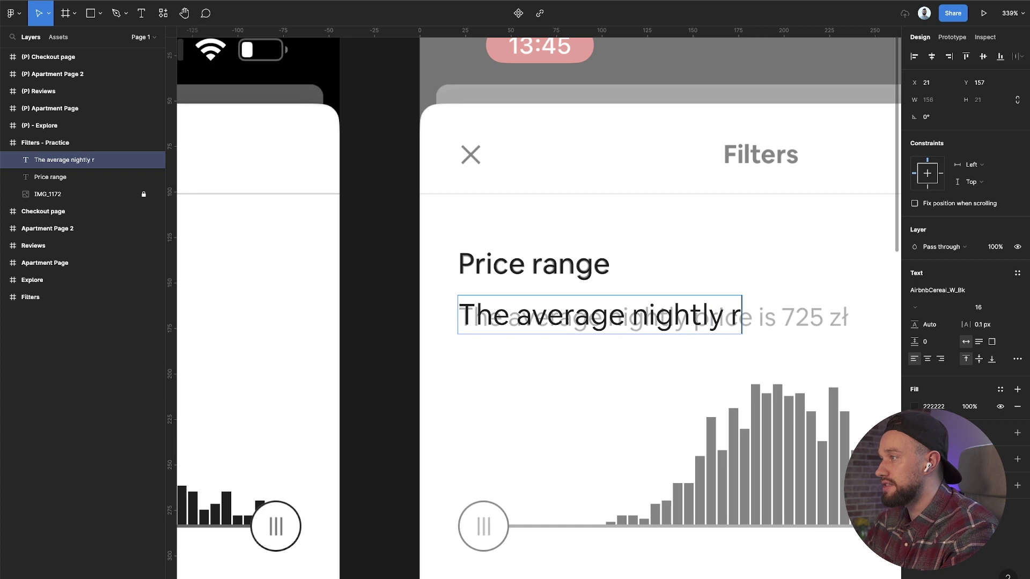
{"action": "type", "text": "ce is"}
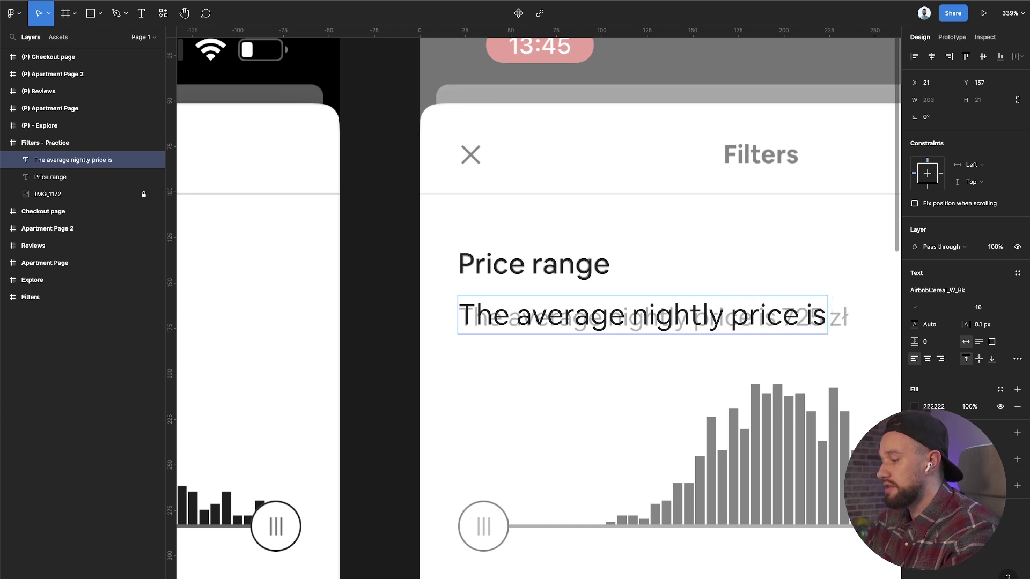
{"action": "type", "text": " 725 zł"}
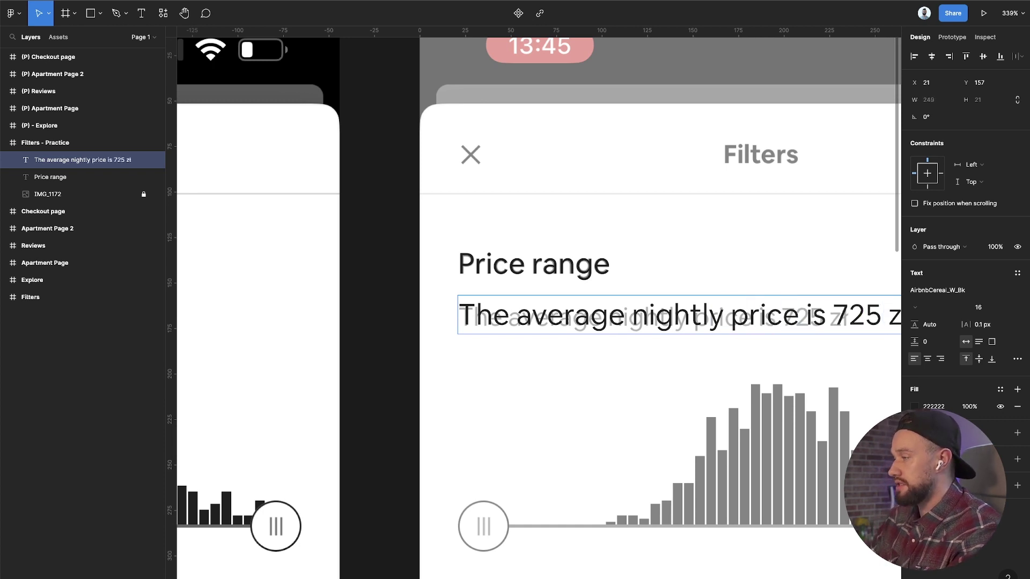
{"action": "scroll", "coordinate": [391, 271], "scroll_direction": "down", "scroll_amount": 5, "text": "ctrl"}
{"action": "key", "text": "Escape"}
Step: Set the average nightly price text's font size to 15 and move it to X 19, Y 159
{"action": "scroll", "coordinate": [552, 352], "scroll_direction": "up", "scroll_amount": 3, "text": "ctrl"}
{"action": "scroll", "coordinate": [468, 344], "scroll_direction": "left", "scroll_amount": 1}
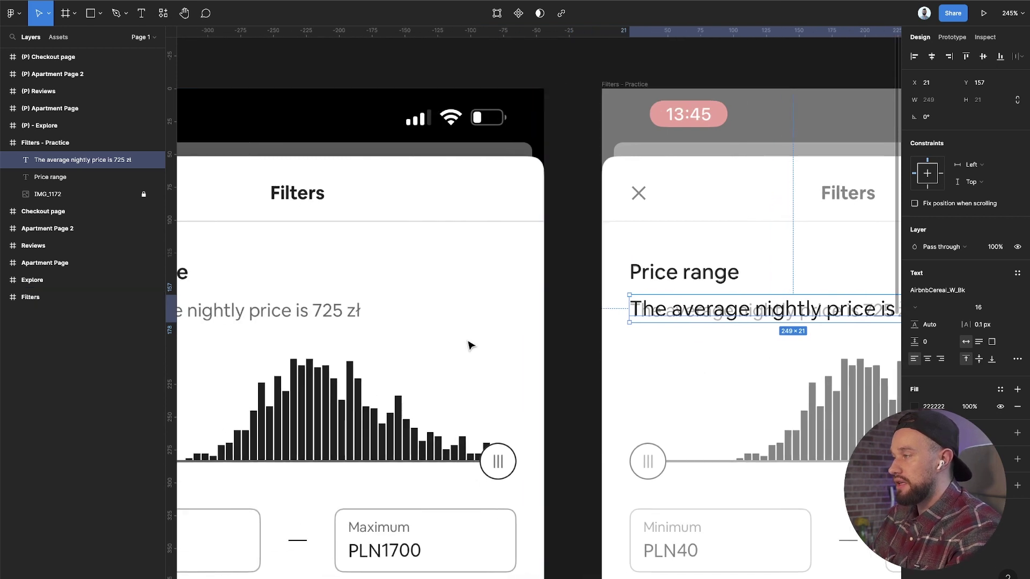
{"action": "scroll", "coordinate": [468, 345], "scroll_direction": "left", "scroll_amount": 4}
{"action": "left_click", "coordinate": [981, 307]}
{"action": "key", "text": "Down"}
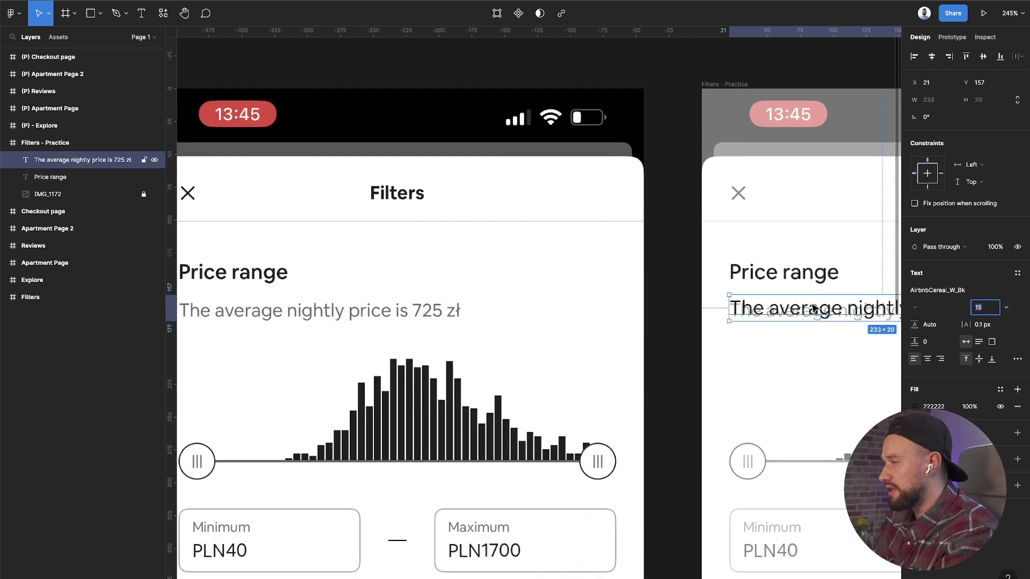
{"action": "left_click_drag", "start_coordinate": [814, 308], "coordinate": [811, 315]}
Step: Set the average nightly price text's letter spacing to 0 px and move the text to X 20
{"action": "left_click", "coordinate": [985, 324]}
{"action": "key", "text": "shift+Down"}
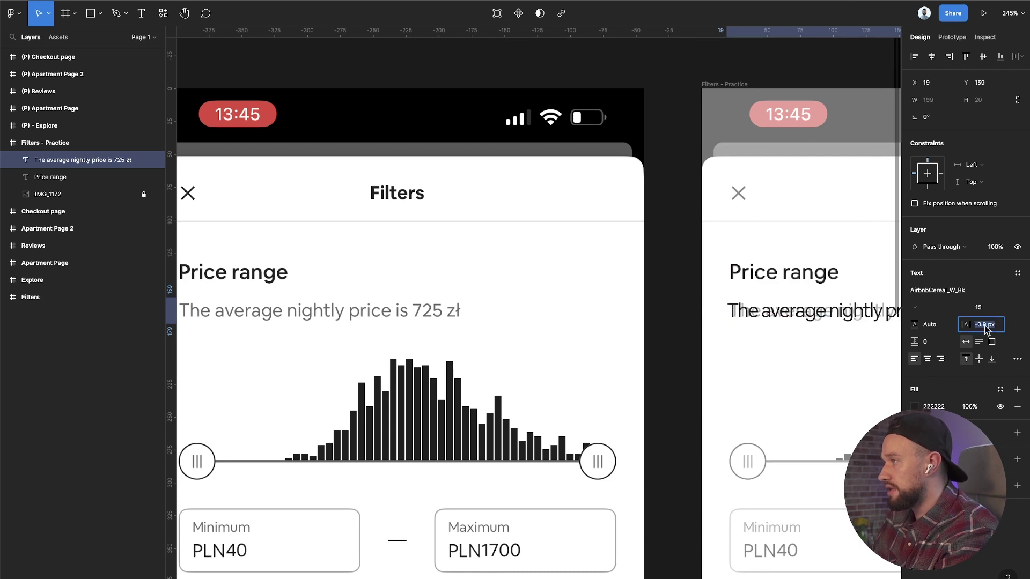
{"action": "type", "text": "0"}
{"action": "key", "text": "Return"}
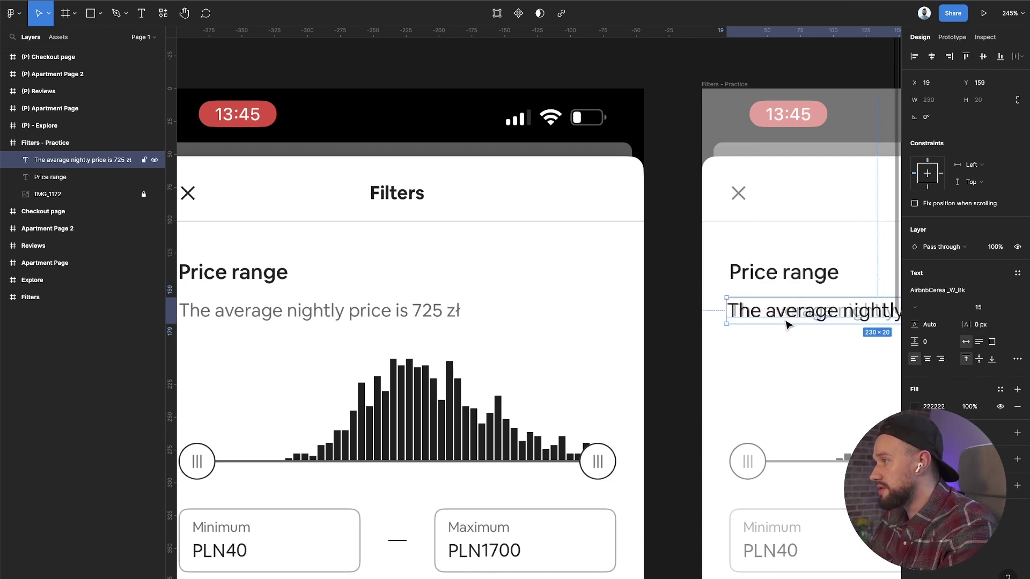
{"action": "left_click_drag", "start_coordinate": [786, 322], "coordinate": [788, 320]}
{"action": "scroll", "coordinate": [788, 320], "scroll_direction": "right", "scroll_amount": 3}
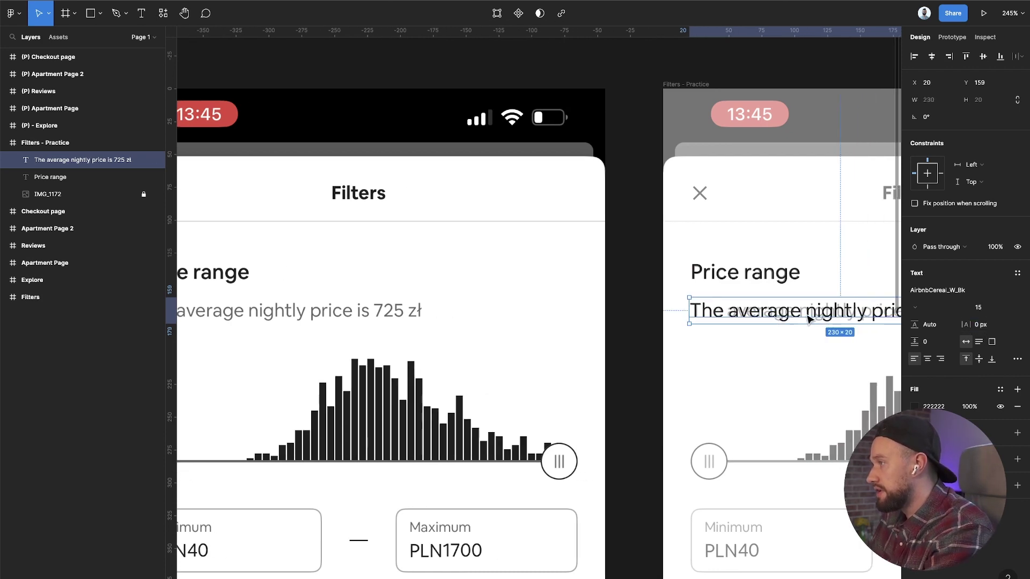
Step: Try a letter spacing of -0.3 px on the average nightly price text and set it to -0.4 px
{"action": "left_click", "coordinate": [988, 326]}
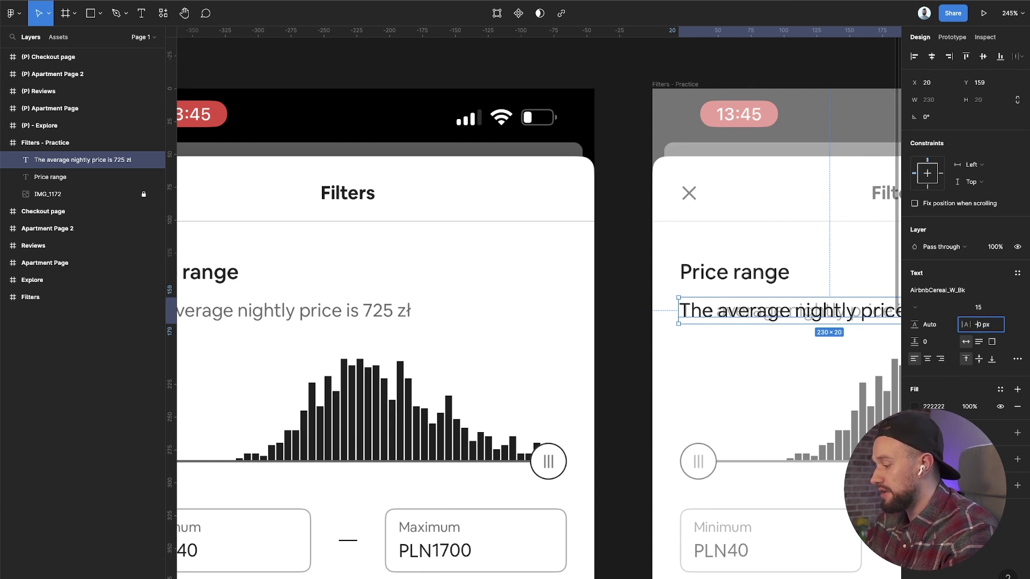
{"action": "type", "text": "-0.3"}
{"action": "key", "text": "Return"}
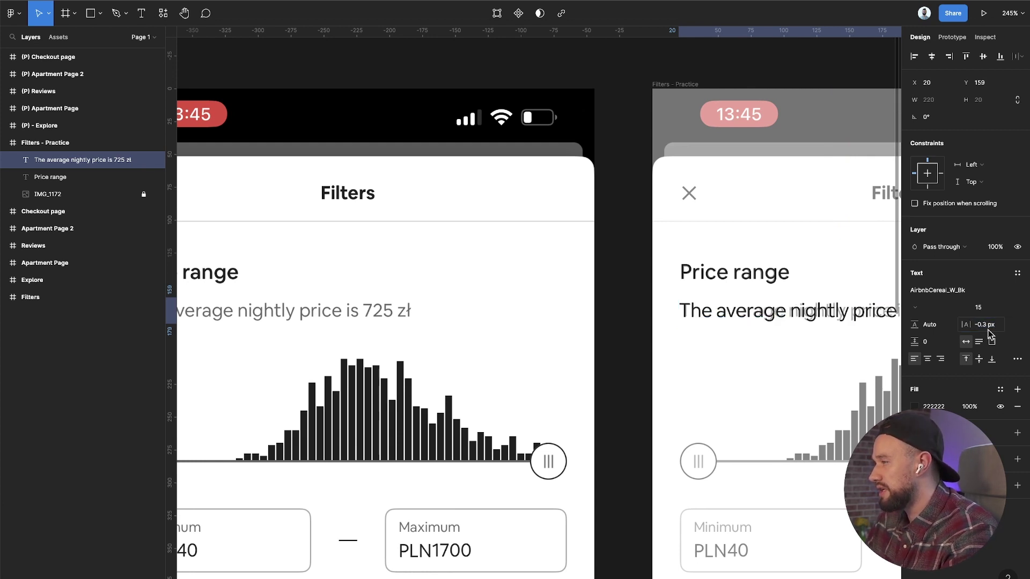
{"action": "left_click", "coordinate": [991, 328]}
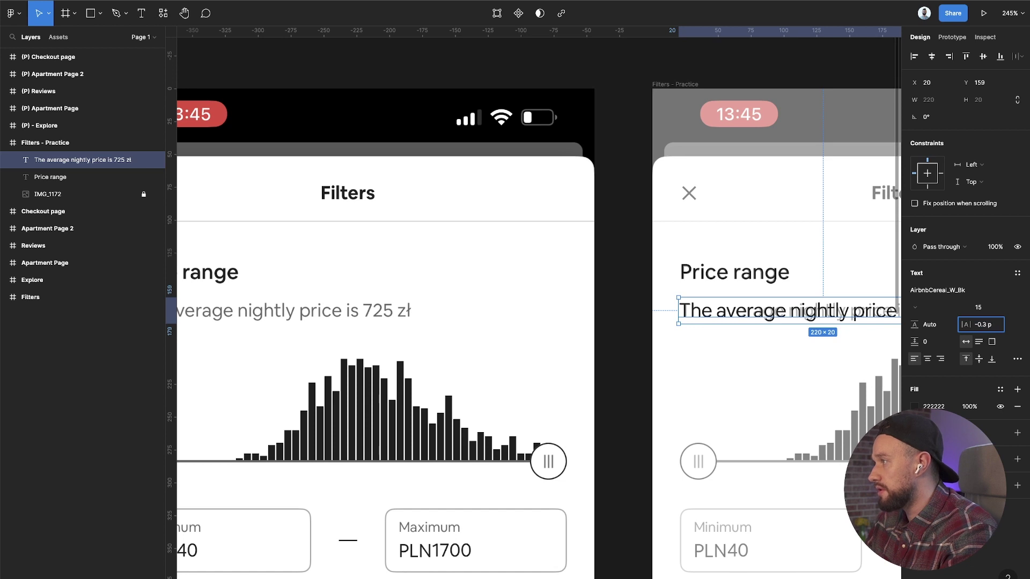
{"action": "key", "text": "Return"}
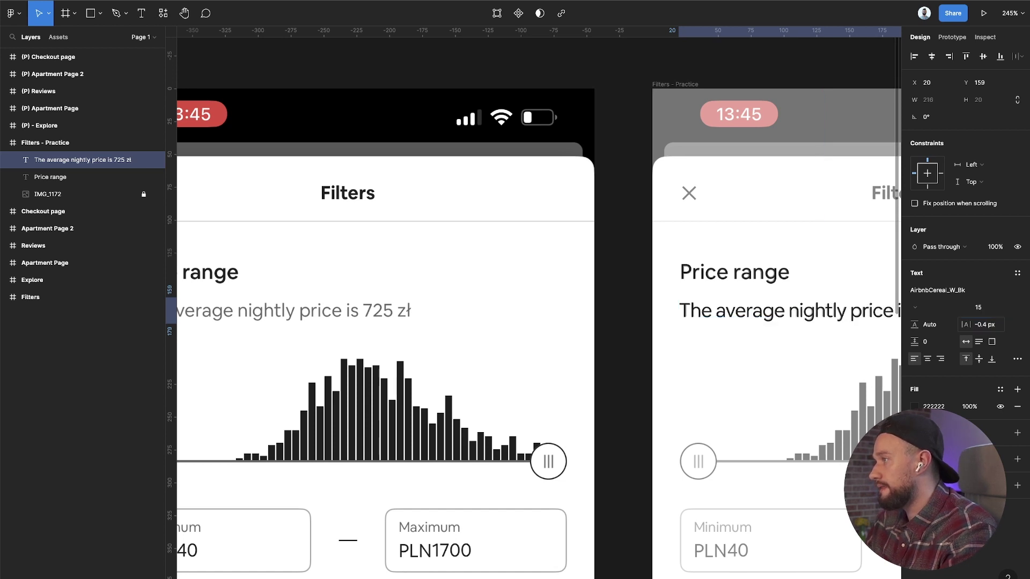
Step: Fill the average nightly price text with the grey 717171 sampled from the same line in the original Filters screenshot
{"action": "scroll", "coordinate": [879, 329], "scroll_direction": "right", "scroll_amount": 2}
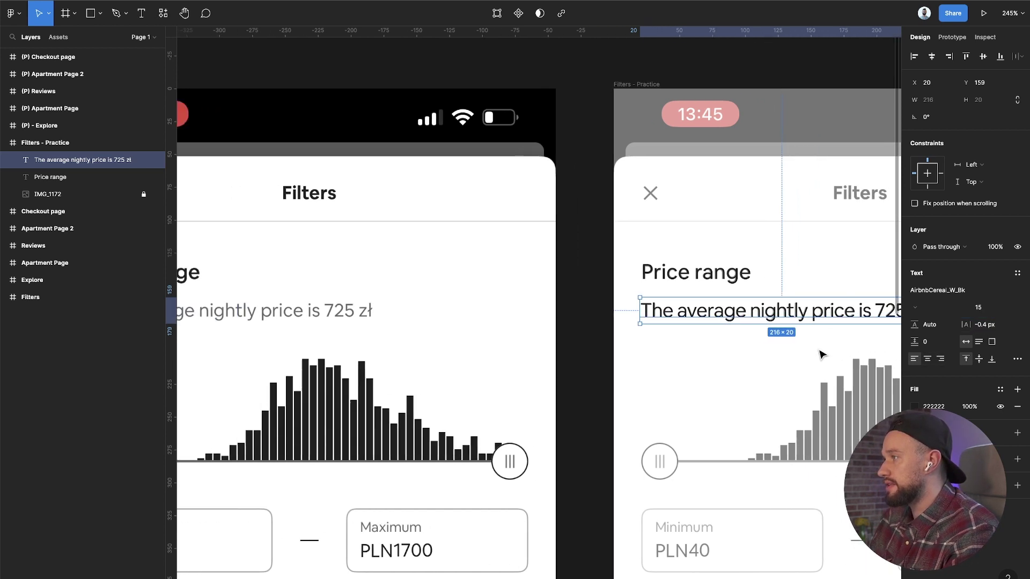
{"action": "left_click", "coordinate": [914, 407]}
{"action": "left_click", "coordinate": [787, 481]}
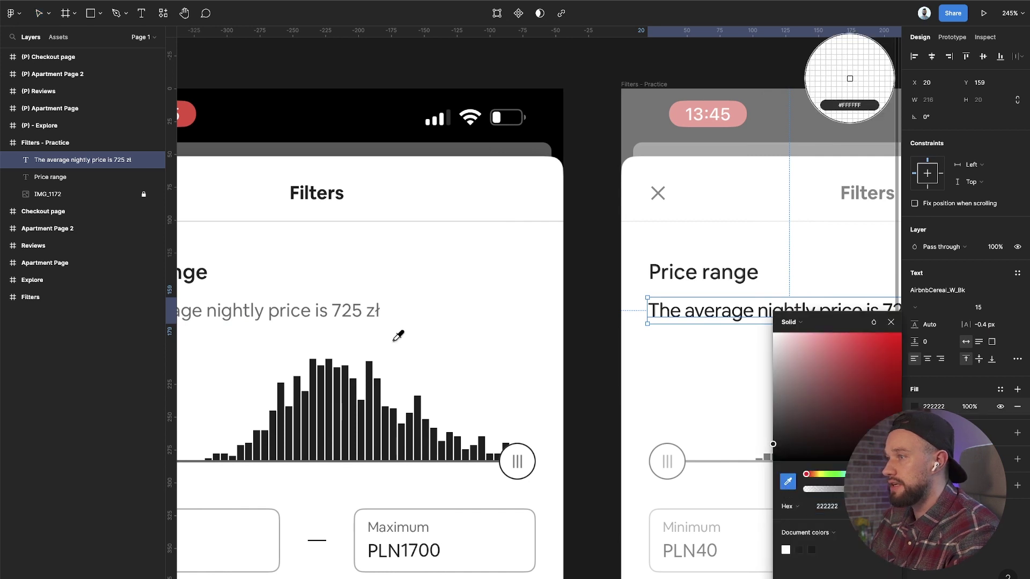
{"action": "left_click", "coordinate": [360, 304]}
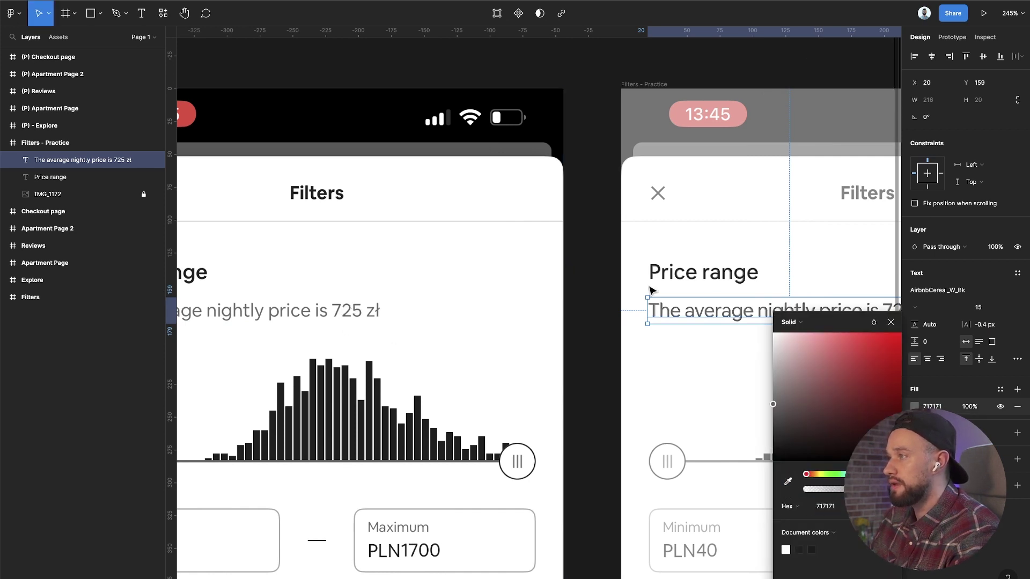
{"action": "key", "text": "Escape"}
{"action": "key", "text": "Escape"}
Step: Compare the two traced text lines in the practice frame with the original Filters screen
{"action": "scroll", "coordinate": [713, 317], "scroll_direction": "right", "scroll_amount": 1}
{"action": "left_click", "coordinate": [712, 316]}
{"action": "scroll", "coordinate": [713, 318], "scroll_direction": "right", "scroll_amount": 2}
{"action": "scroll", "coordinate": [713, 317], "scroll_direction": "down", "scroll_amount": 3}
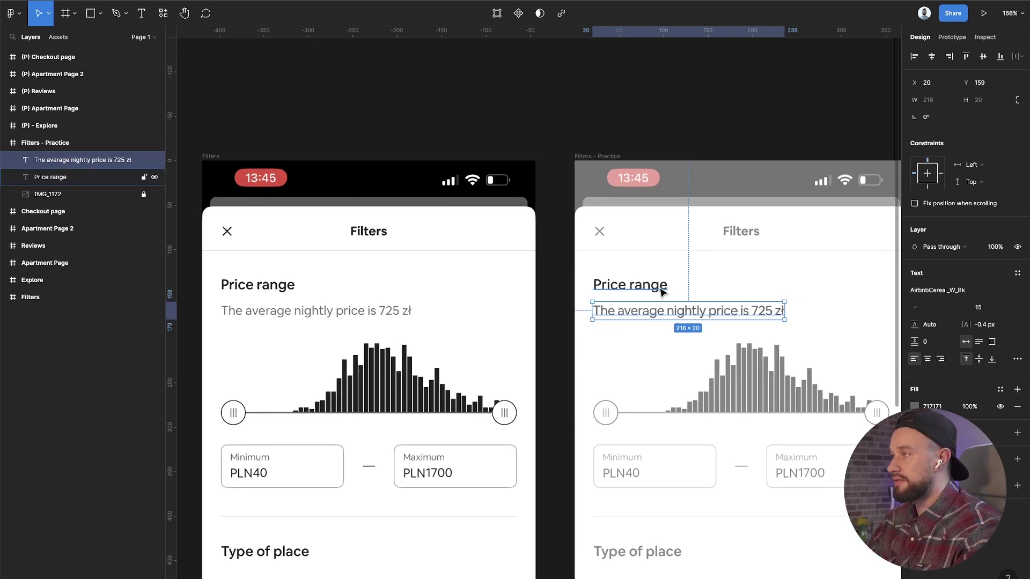
{"action": "scroll", "coordinate": [663, 292], "scroll_direction": "down", "scroll_amount": 3}
{"action": "scroll", "coordinate": [600, 268], "scroll_direction": "down", "scroll_amount": 3}
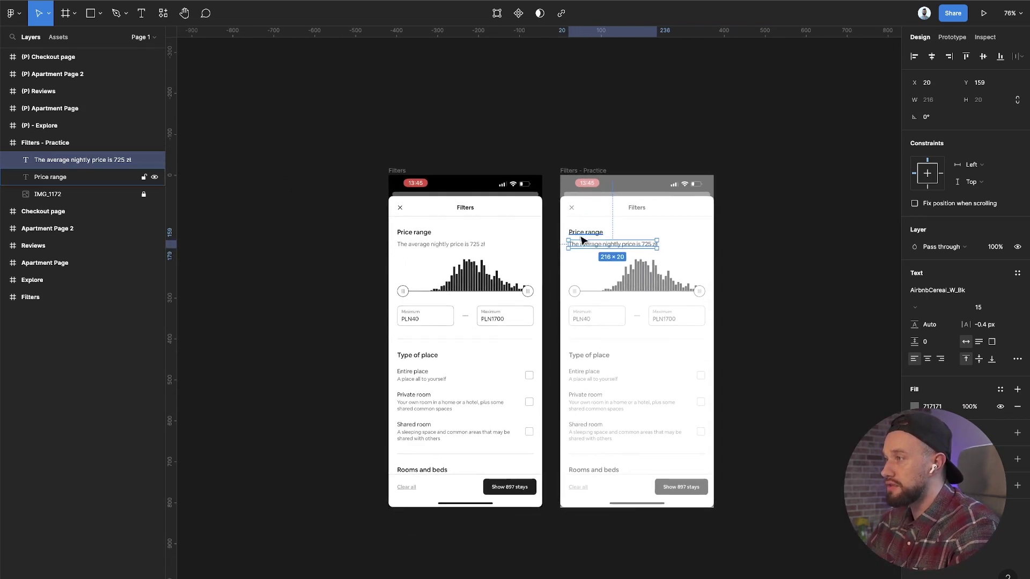
{"action": "key", "text": "Escape"}
{"action": "key", "text": "Escape"}
{"action": "scroll", "coordinate": [537, 48], "scroll_direction": "up", "scroll_amount": 1}
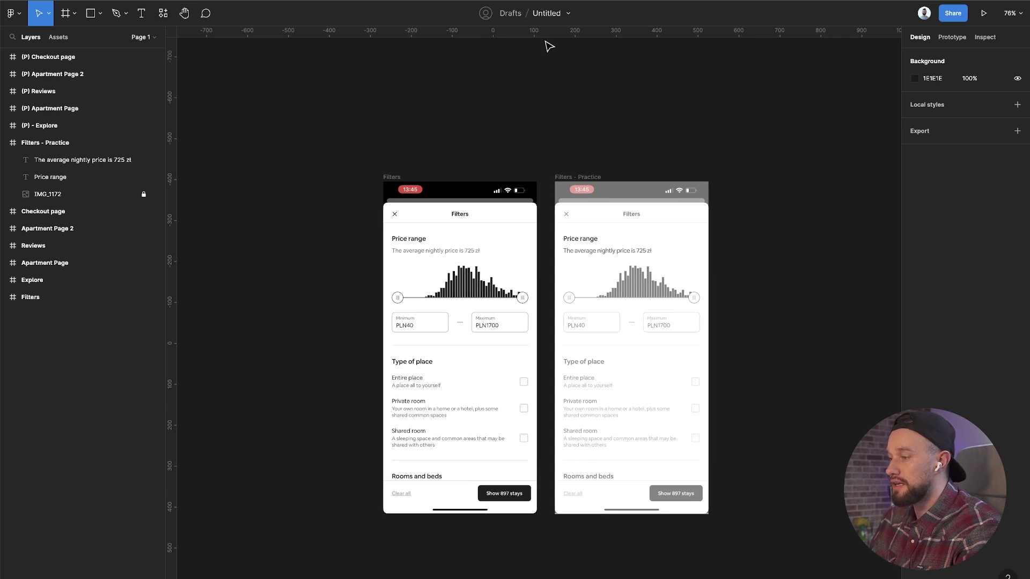
Step: Toggle the rulers off and on, and add a horizontal guide under the "Price range" heading and a vertical guide at X 22 on the Filters frame
{"action": "key", "text": "shift+r"}
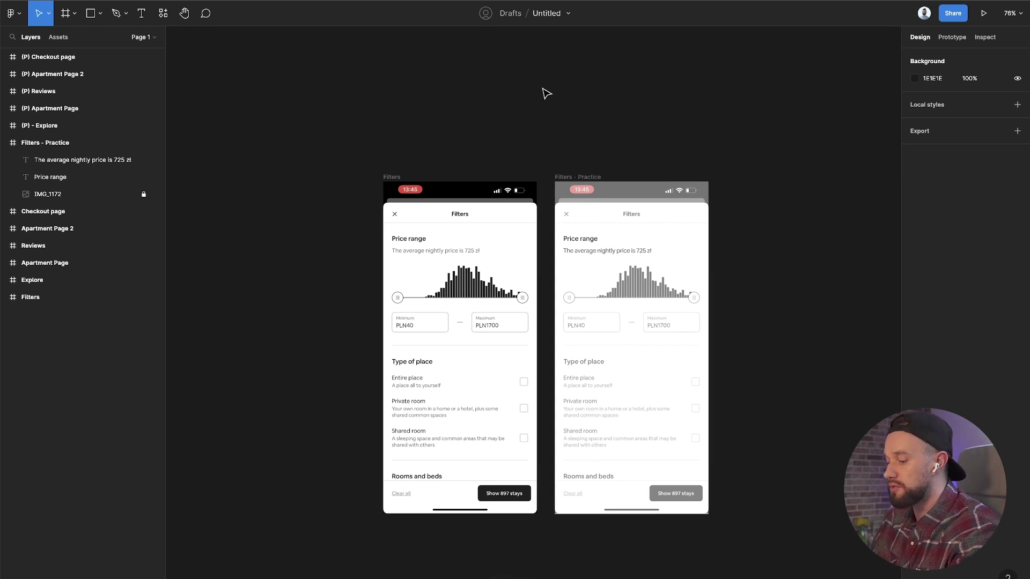
{"action": "key", "text": "shift+r"}
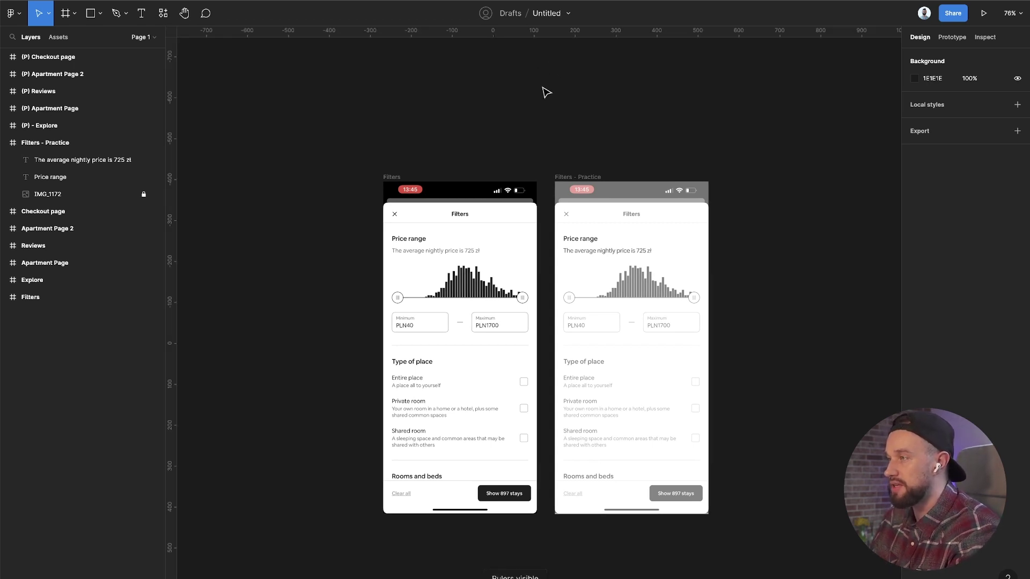
{"action": "left_click_drag", "start_coordinate": [547, 36], "coordinate": [545, 243]}
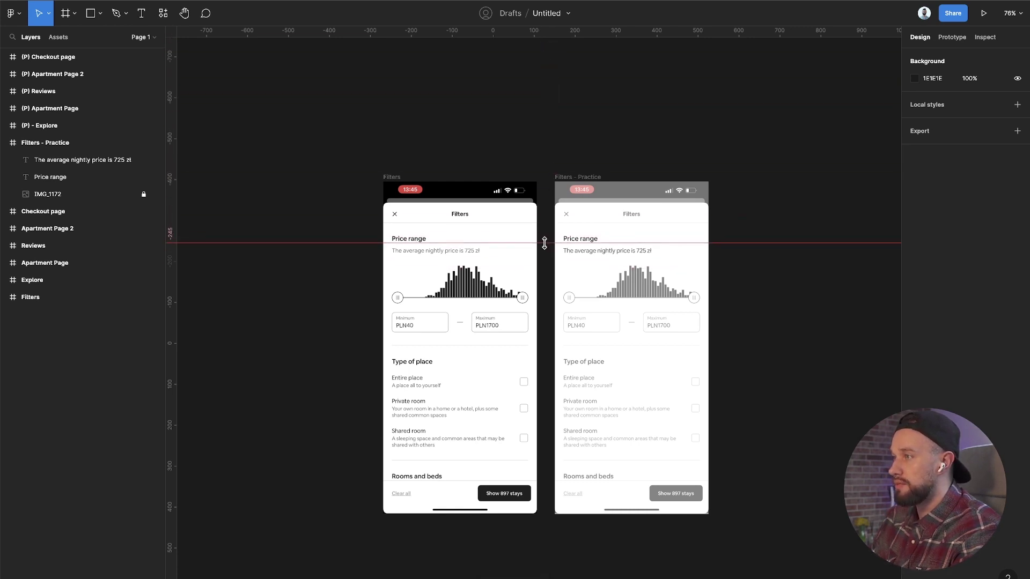
{"action": "left_click_drag", "start_coordinate": [171, 219], "coordinate": [392, 217]}
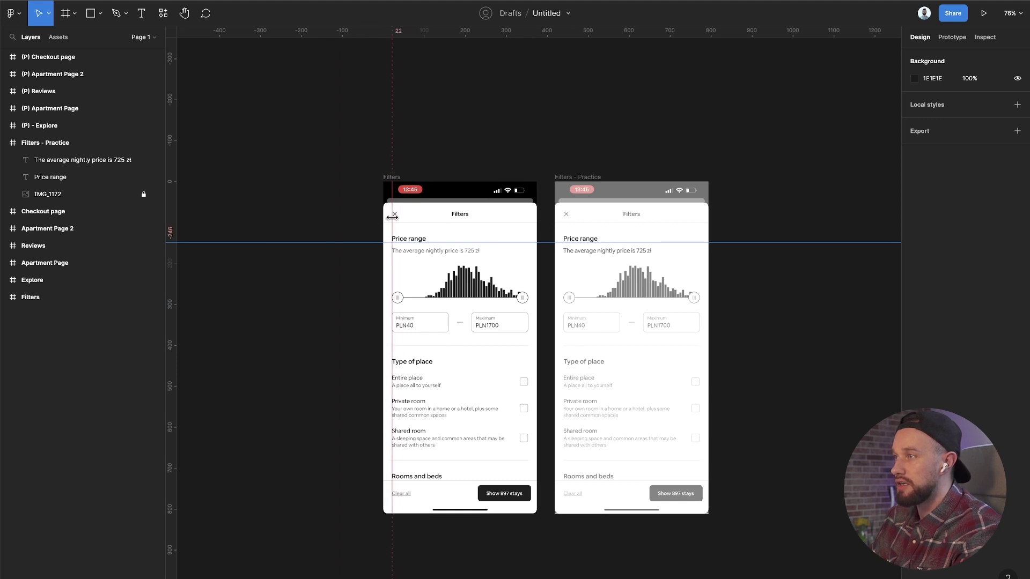
Step: Add a vertical guide along the left text margin of the Filters - Practice frame
{"action": "left_click", "coordinate": [387, 274]}
{"action": "scroll", "coordinate": [554, 211], "scroll_direction": "down", "scroll_amount": 2}
{"action": "left_click", "coordinate": [554, 211]}
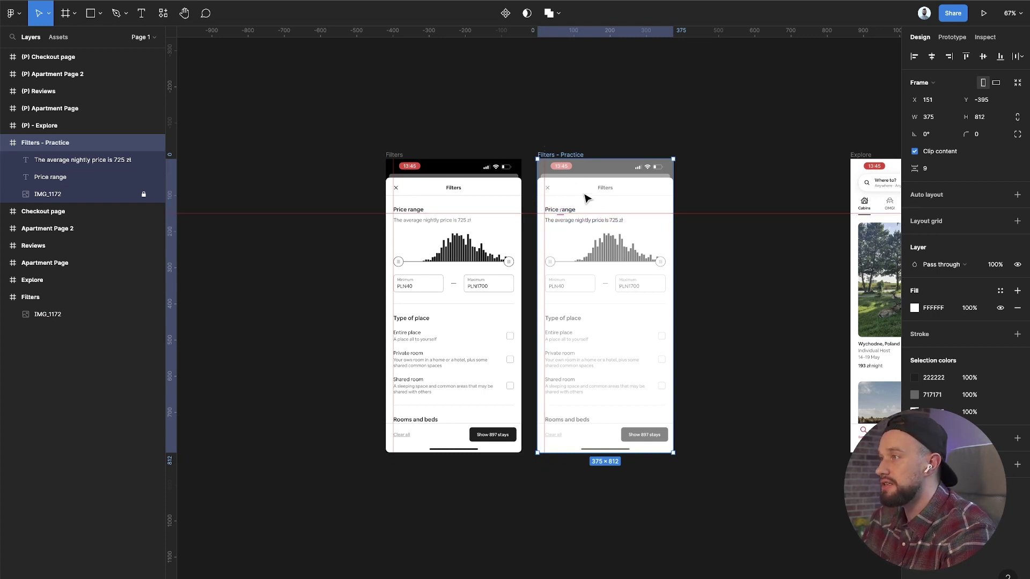
{"action": "key", "text": "Escape"}
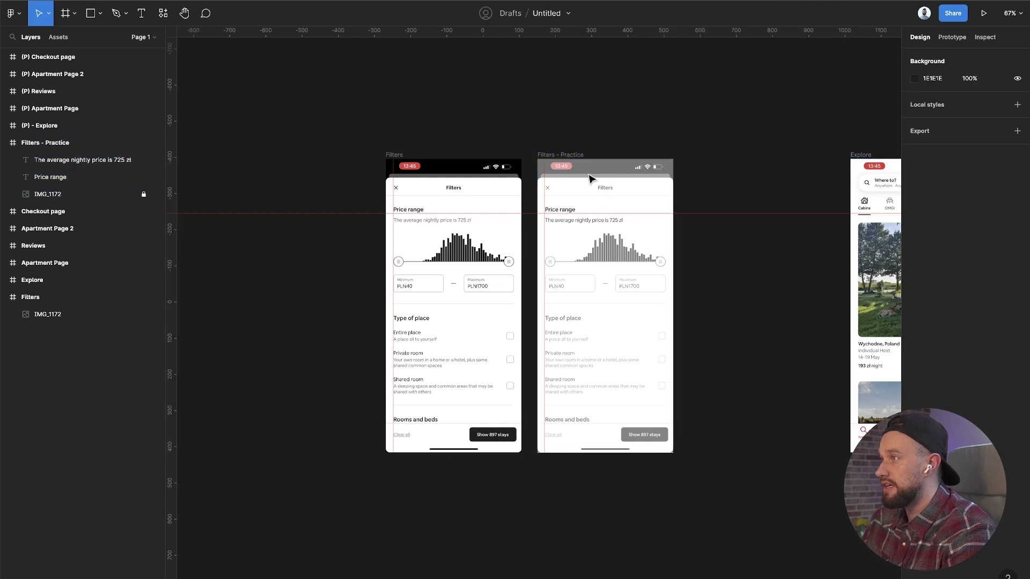
Step: Add a layout grid of 4 columns to the Filters - Practice frame
{"action": "left_click", "coordinate": [570, 156]}
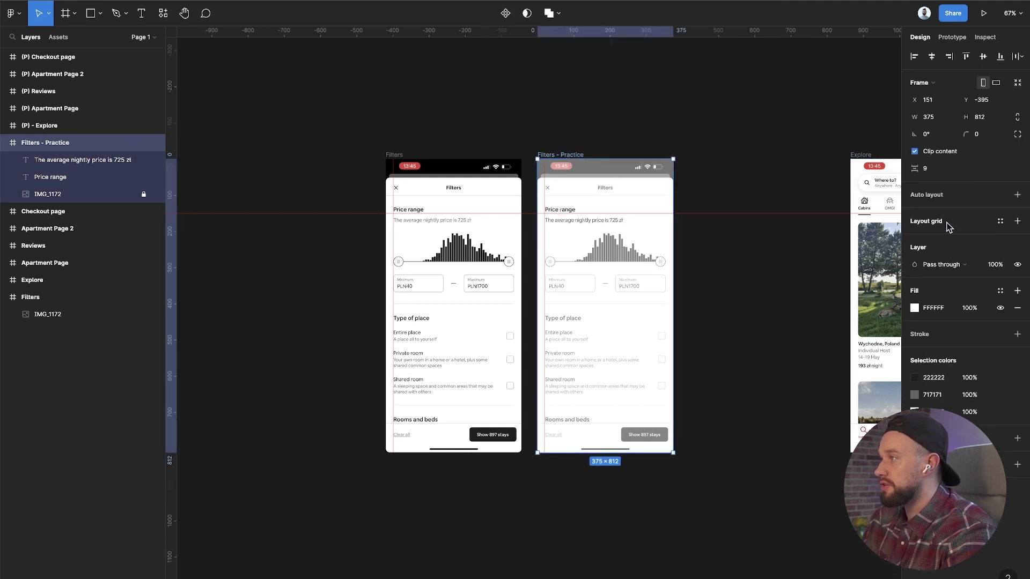
{"action": "left_click", "coordinate": [933, 222]}
{"action": "left_click", "coordinate": [920, 242]}
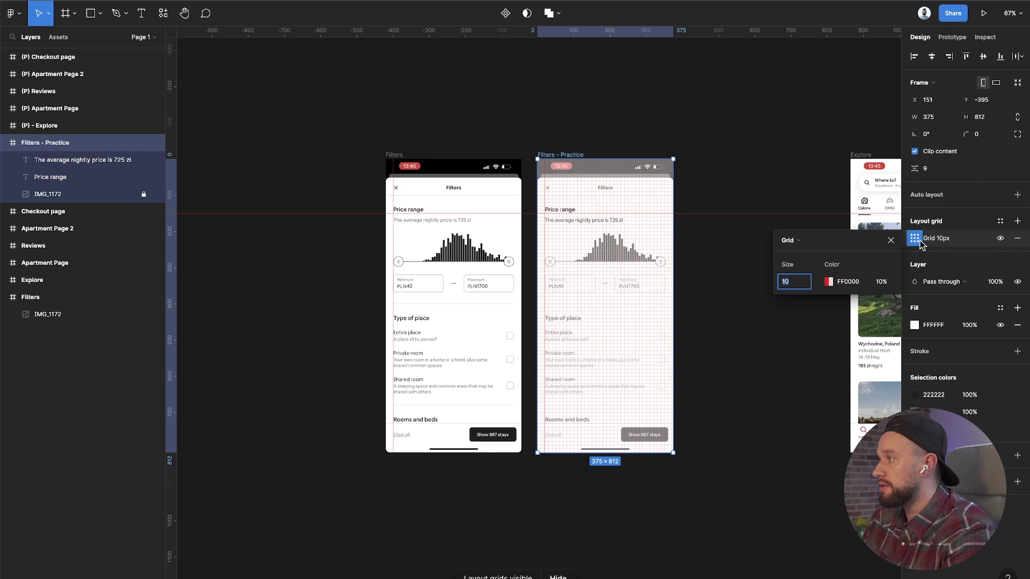
{"action": "left_click", "coordinate": [802, 240]}
{"action": "left_click", "coordinate": [815, 253]}
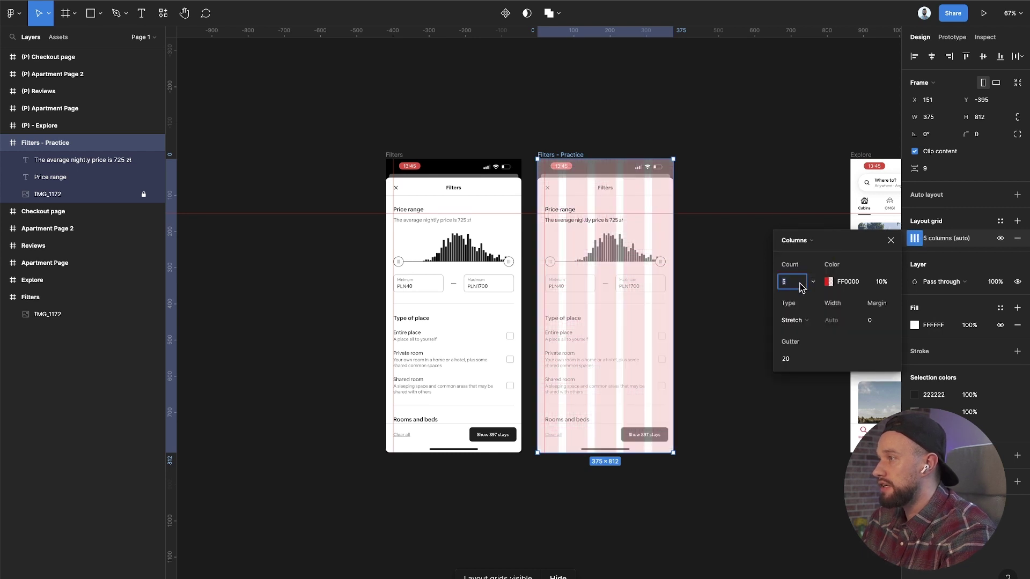
{"action": "type", "text": "4"}
{"action": "key", "text": "Return"}
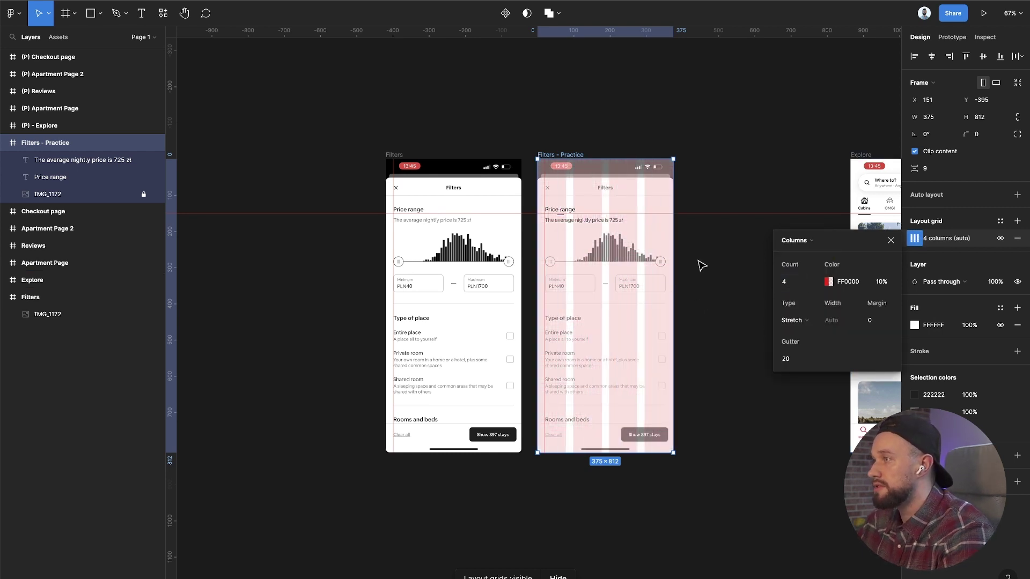
Step: Change the column grid's color to the blue 0075FF
{"action": "left_click", "coordinate": [829, 281]}
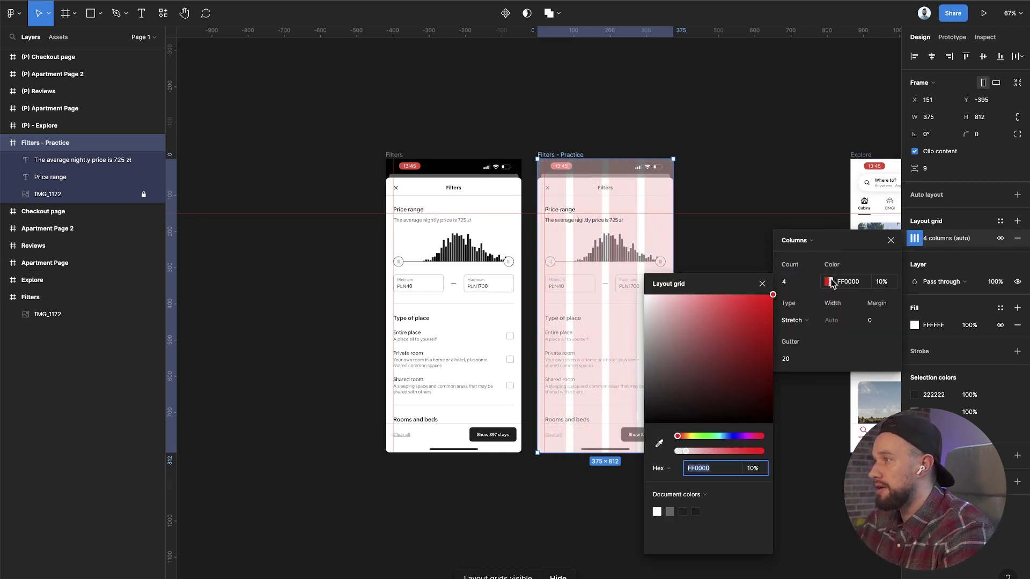
{"action": "left_click", "coordinate": [732, 436]}
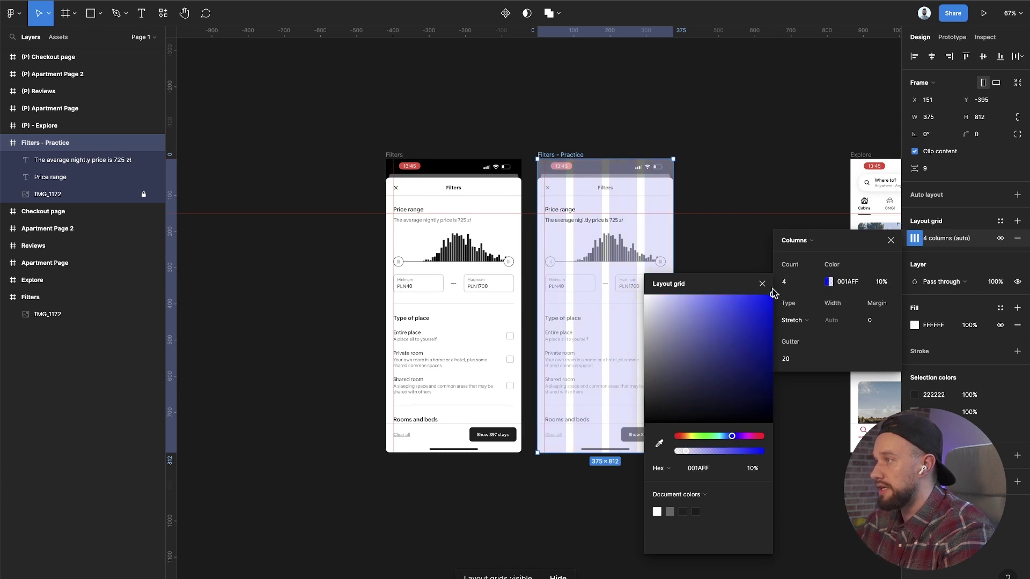
{"action": "left_click", "coordinate": [727, 436]}
{"action": "left_click", "coordinate": [762, 284]}
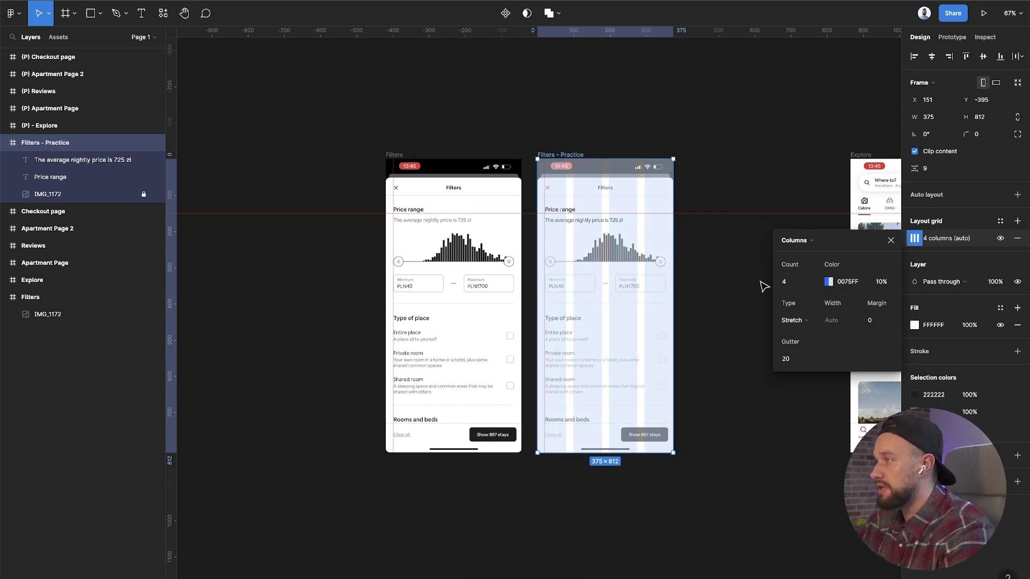
Step: Set the column grid's margin to 20
{"action": "scroll", "coordinate": [568, 297], "scroll_direction": "up", "scroll_amount": 5}
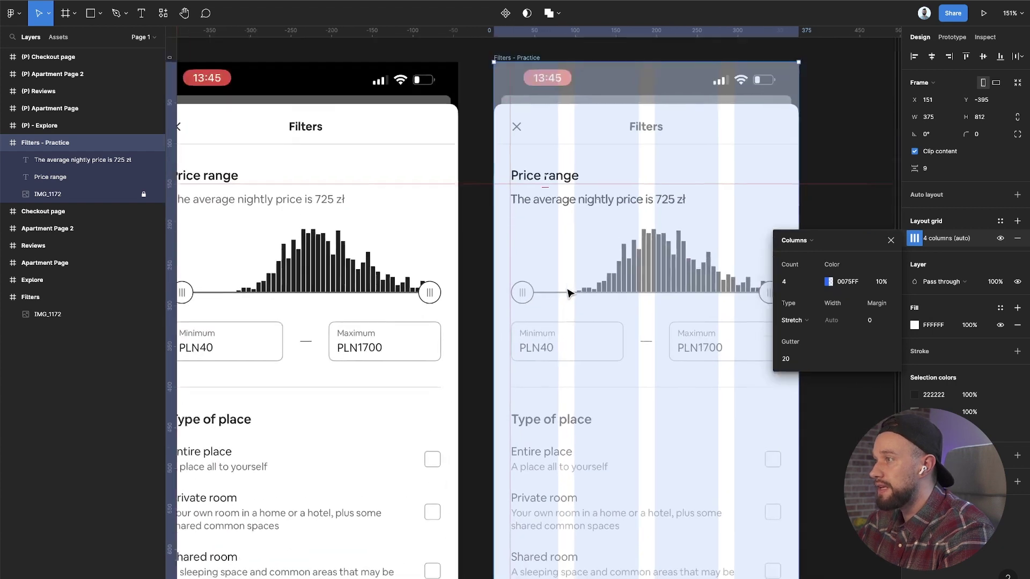
{"action": "left_click", "coordinate": [882, 321]}
{"action": "type", "text": "2"}
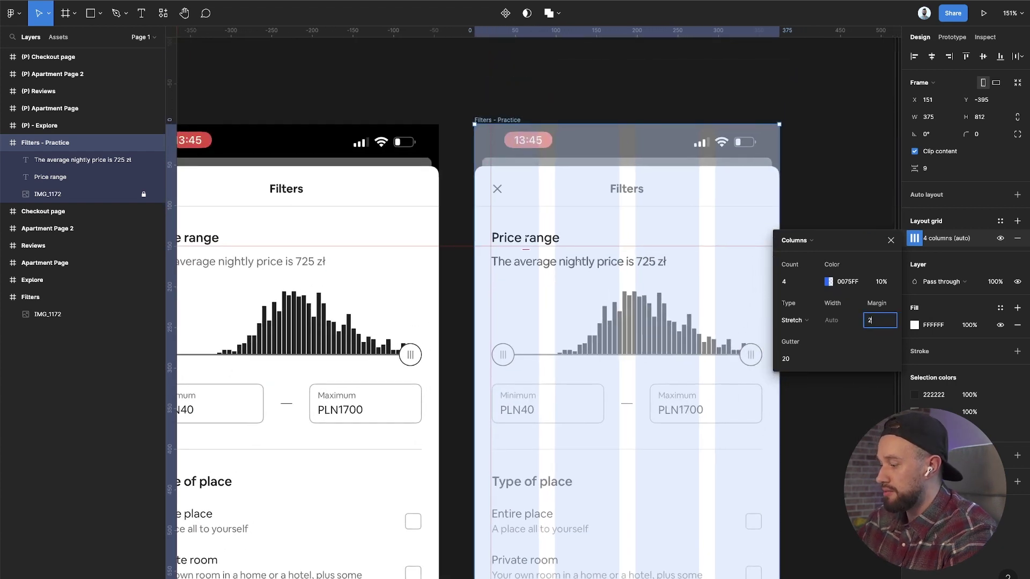
{"action": "type", "text": "0"}
{"action": "key", "text": "Return"}
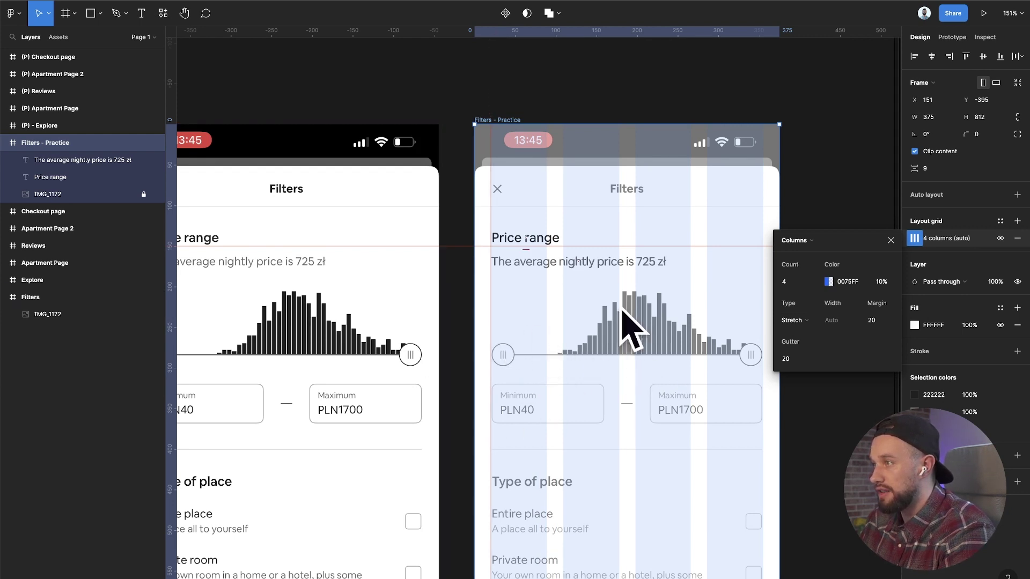
Step: Set the column grid's gutter to 14
{"action": "left_click", "coordinate": [789, 366]}
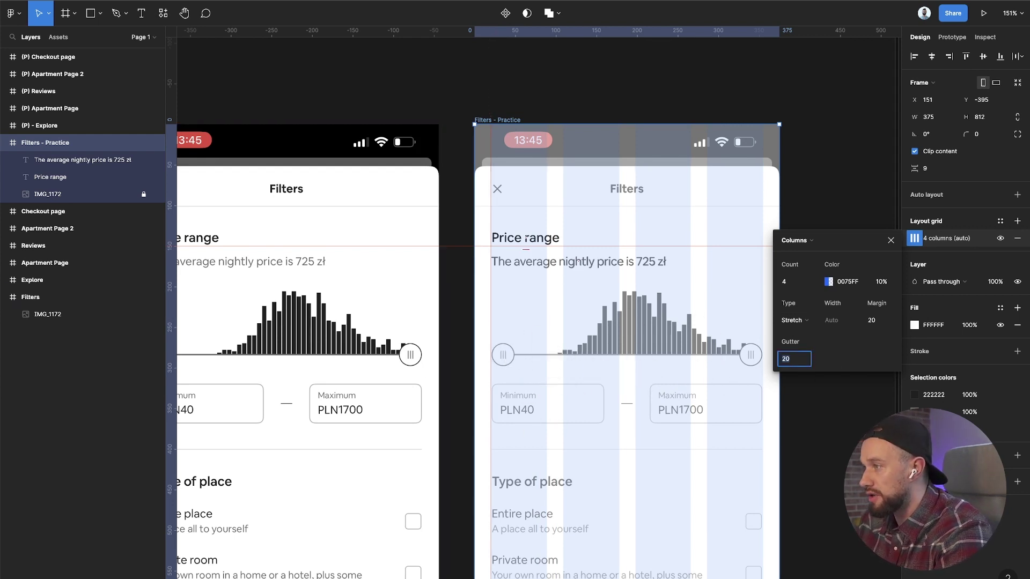
{"action": "key", "text": "Down"}
{"action": "key", "text": "Down"}
{"action": "key", "text": "Down"}
{"action": "key", "text": "Down"}
{"action": "key", "text": "Down"}
{"action": "key", "text": "Down"}
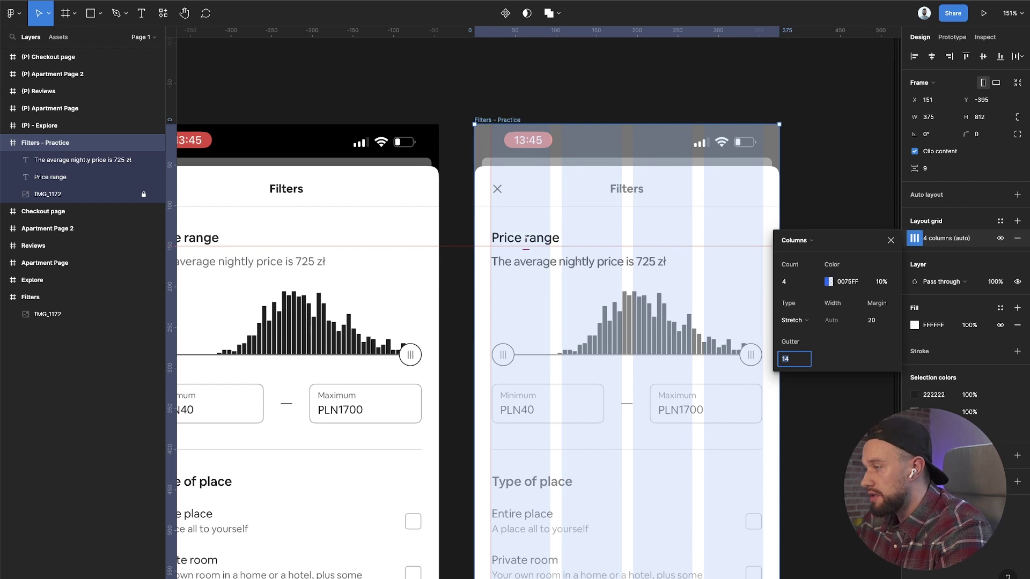
Step: Examine how the column grid lines up with the price fields and list content of the practice frame
{"action": "scroll", "coordinate": [643, 523], "scroll_direction": "down", "scroll_amount": 6}
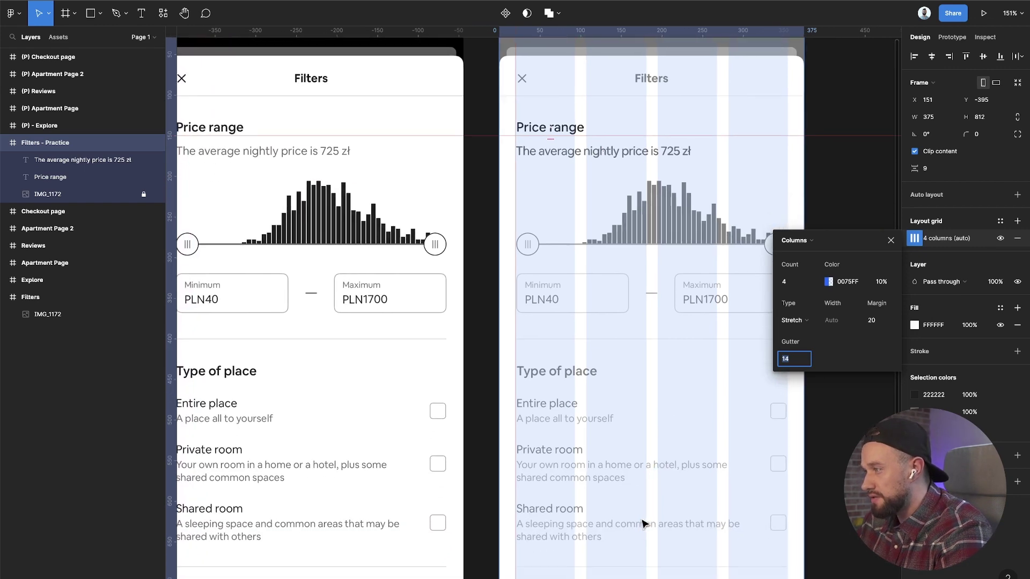
{"action": "scroll", "coordinate": [644, 523], "scroll_direction": "up", "scroll_amount": 2}
{"action": "scroll", "coordinate": [644, 523], "scroll_direction": "up", "scroll_amount": 3}
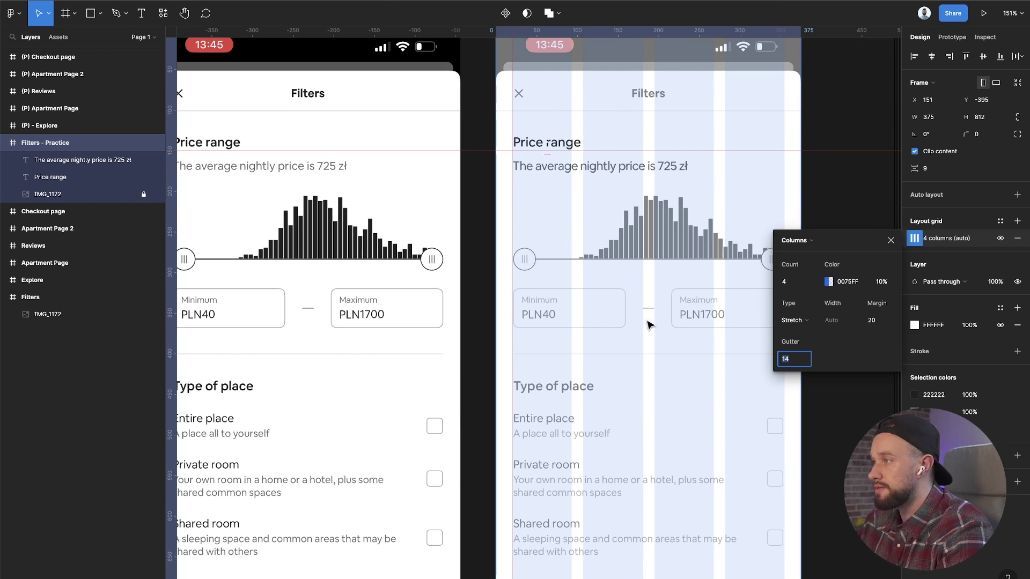
{"action": "scroll", "coordinate": [650, 321], "scroll_direction": "up", "scroll_amount": 5}
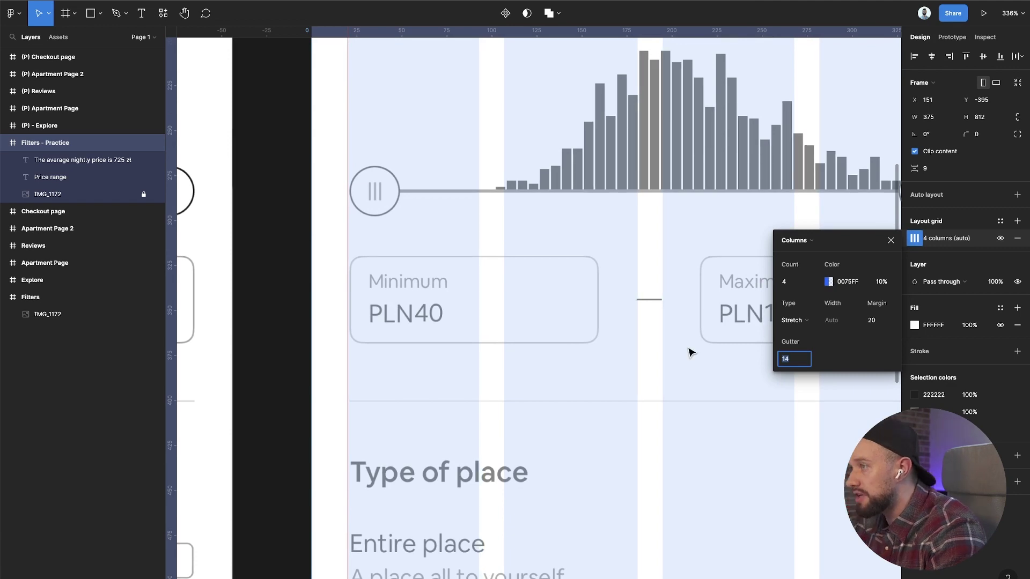
{"action": "scroll", "coordinate": [689, 351], "scroll_direction": "down", "scroll_amount": 5}
{"action": "scroll", "coordinate": [691, 352], "scroll_direction": "down", "scroll_amount": 4}
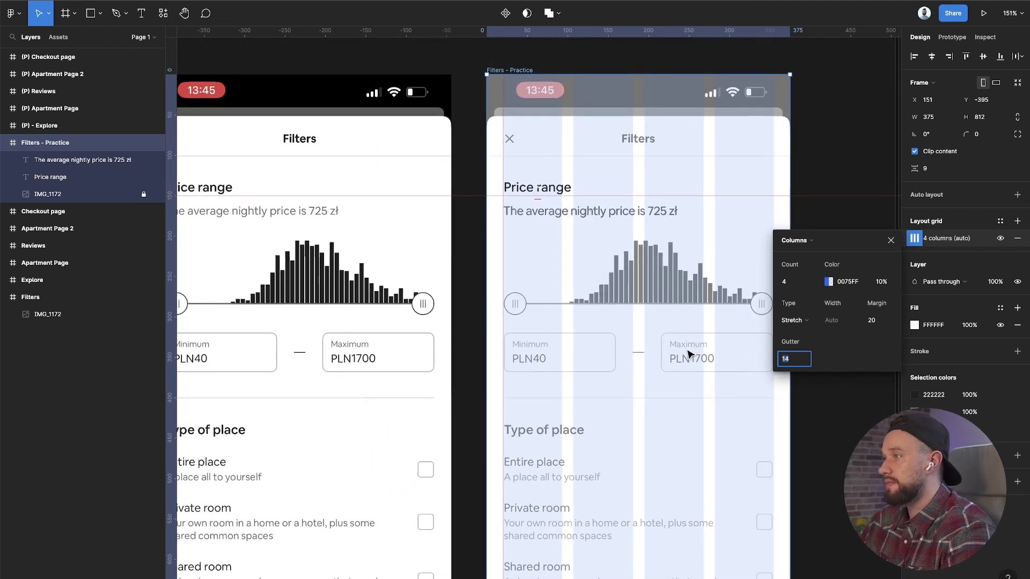
{"action": "key", "text": "Escape"}
{"action": "scroll", "coordinate": [715, 358], "scroll_direction": "down", "scroll_amount": 2}
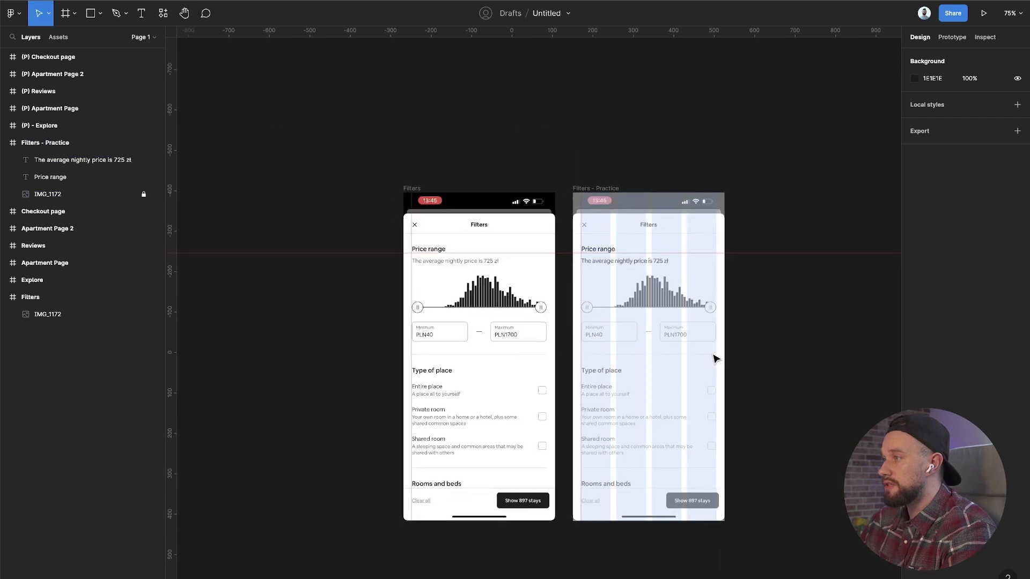
{"action": "scroll", "coordinate": [659, 362], "scroll_direction": "down", "scroll_amount": 2}
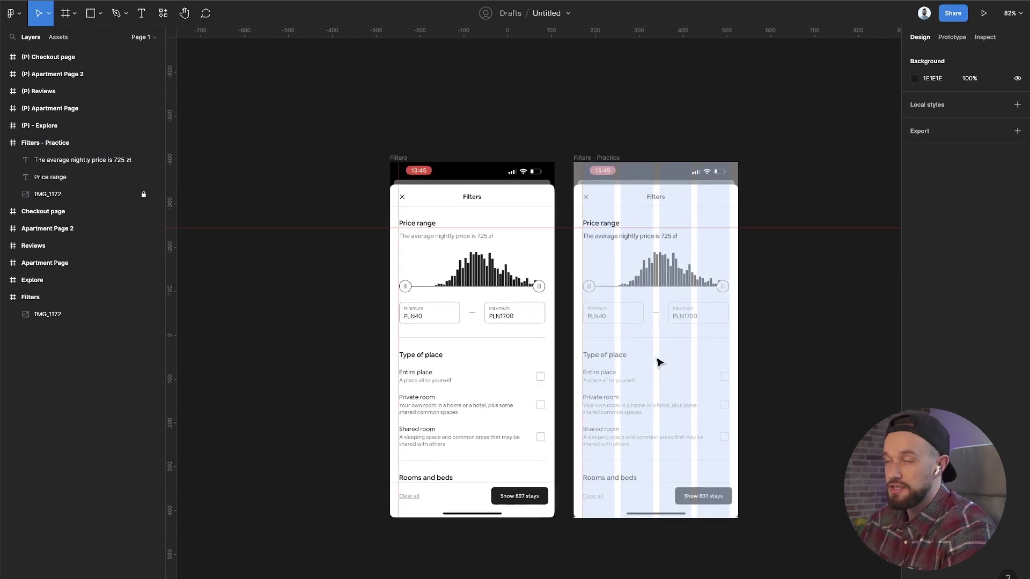
Step: Check the gap between the average nightly price text and the "Price range" heading, and move the price text up to Y 158
{"action": "scroll", "coordinate": [605, 222], "scroll_direction": "up", "scroll_amount": 2}
{"action": "left_click", "coordinate": [610, 244]}
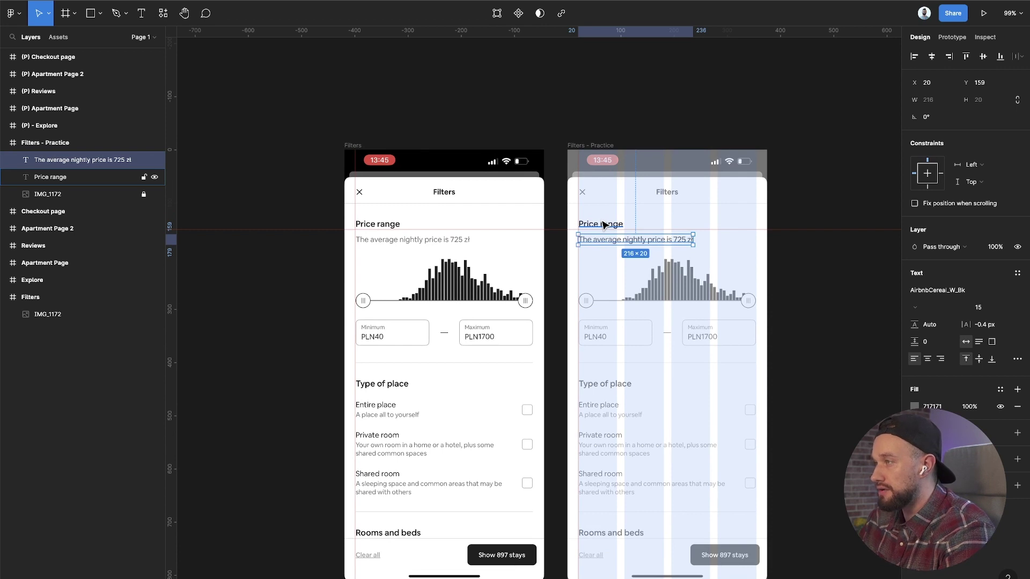
{"action": "scroll", "coordinate": [603, 224], "scroll_direction": "up", "scroll_amount": 3}
{"action": "key", "text": "alt"}
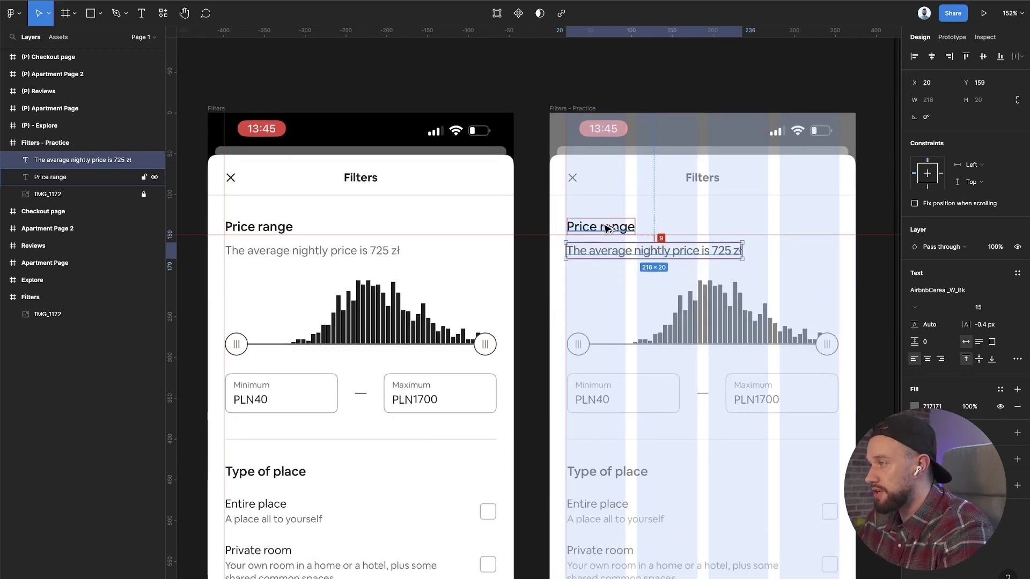
{"action": "key", "text": "Up"}
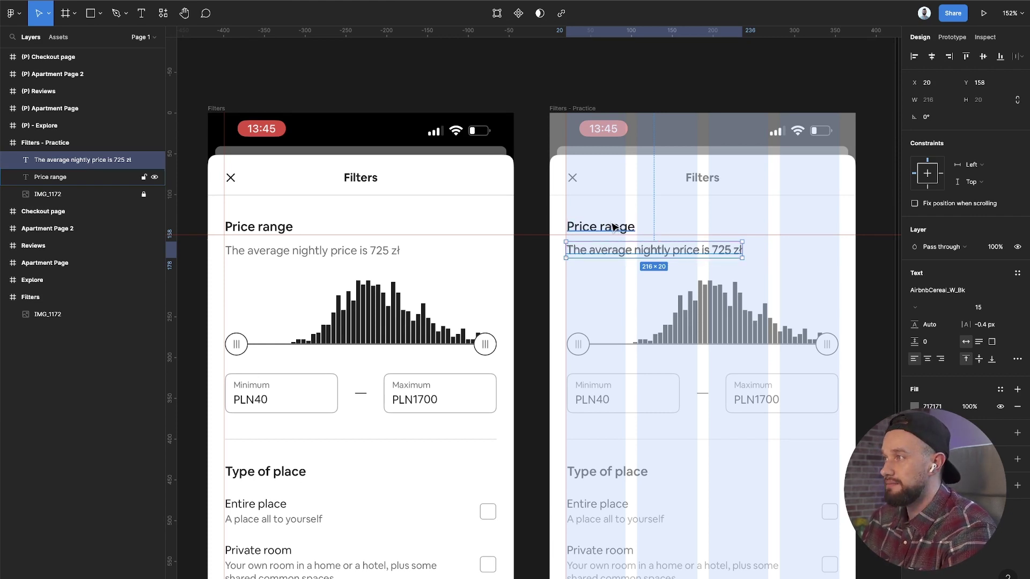
Step: Duplicate the "Price range" heading onto the practice frame's header title and change the copy's text to "Filters"
{"action": "left_click", "coordinate": [604, 228]}
{"action": "left_click_drag", "start_coordinate": [605, 231], "coordinate": [711, 185]}
{"action": "scroll", "coordinate": [708, 184], "scroll_direction": "up", "scroll_amount": 5}
{"action": "double_click", "coordinate": [705, 181]}
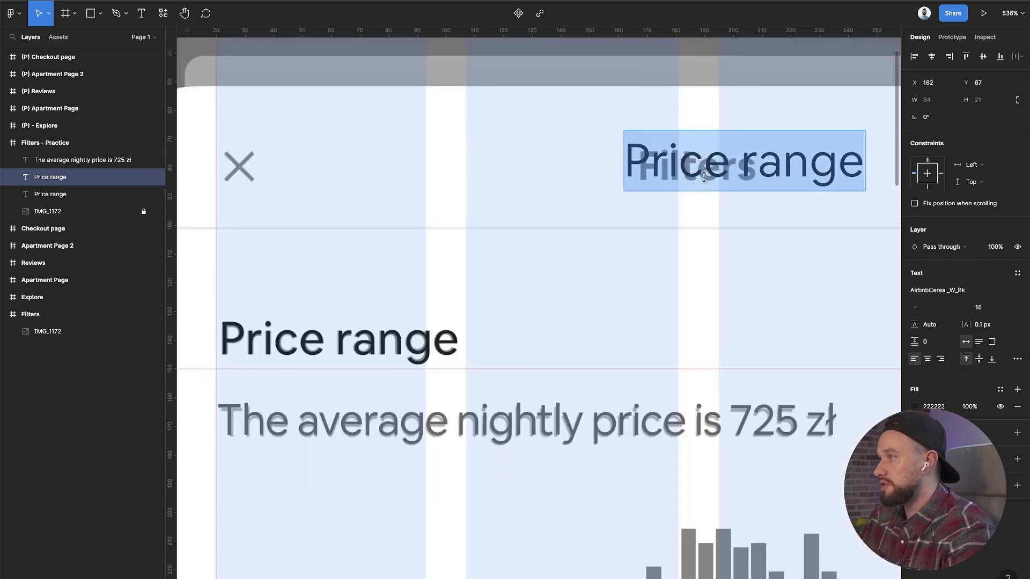
{"action": "type", "text": "Filters"}
{"action": "key", "text": "Escape"}
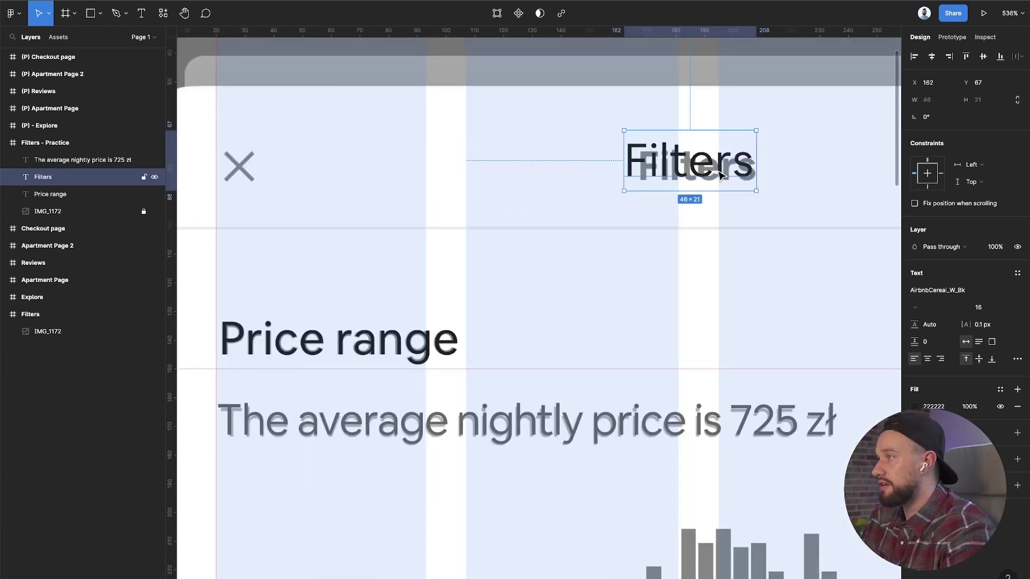
Step: Align the "Filters" title over the faded original at X 167, Y 70 and reduce its font size to 14
{"action": "left_click_drag", "start_coordinate": [717, 173], "coordinate": [728, 175]}
{"action": "left_click", "coordinate": [986, 308]}
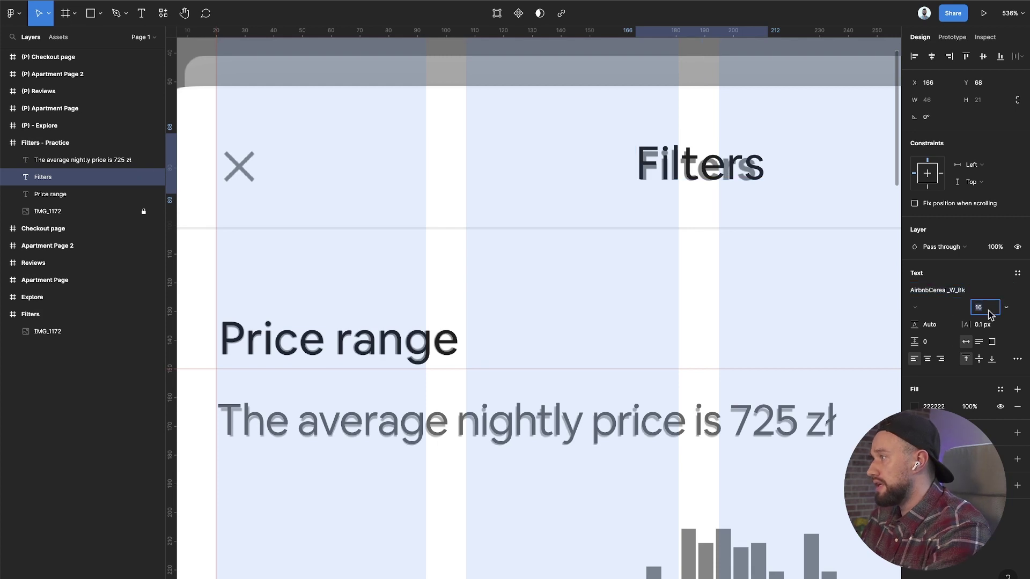
{"action": "key", "text": "Down"}
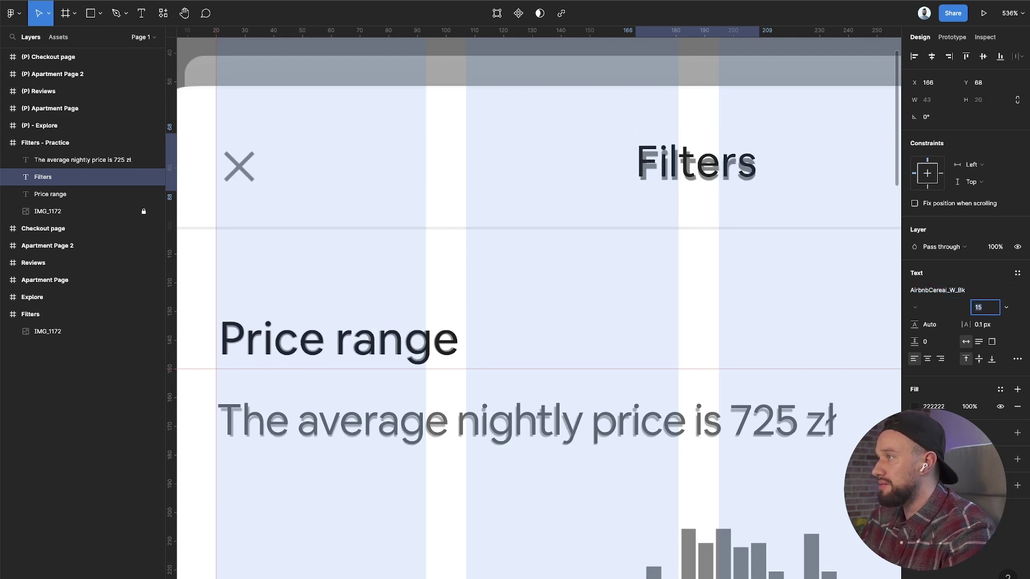
{"action": "left_click", "coordinate": [692, 156]}
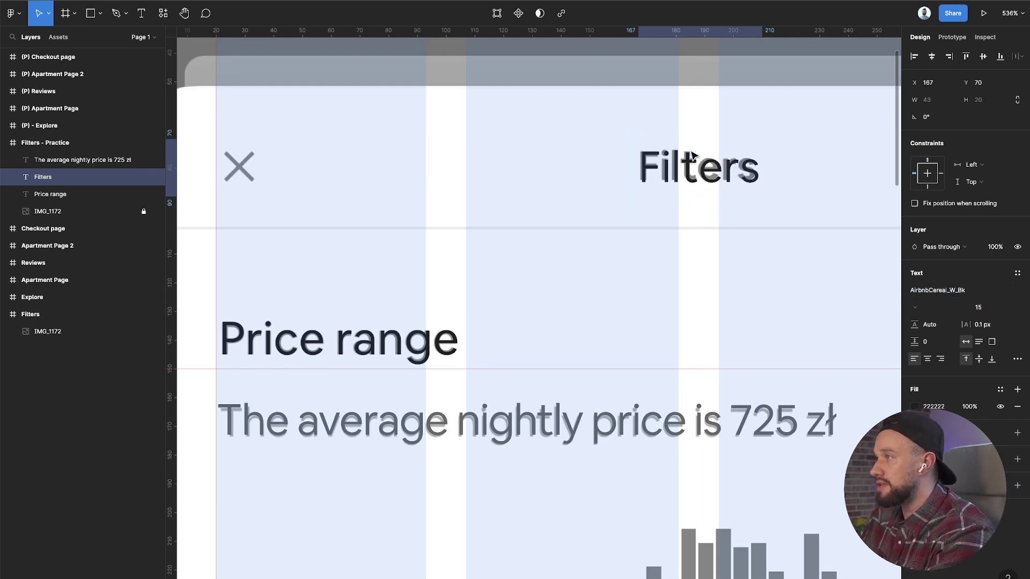
{"action": "left_click", "coordinate": [986, 308]}
{"action": "key", "text": "Down"}
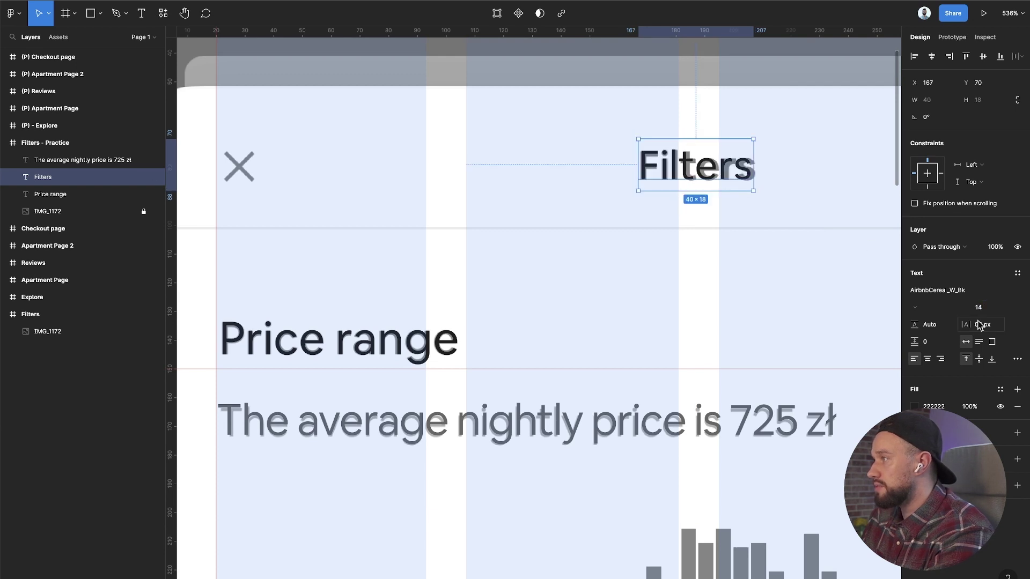
Step: Set the "Filters" title's letter spacing to 0.25 px, keeping the AirbnbCereal_W_Bk font, and deselect it
{"action": "left_click", "coordinate": [986, 325]}
{"action": "key", "text": "Up"}
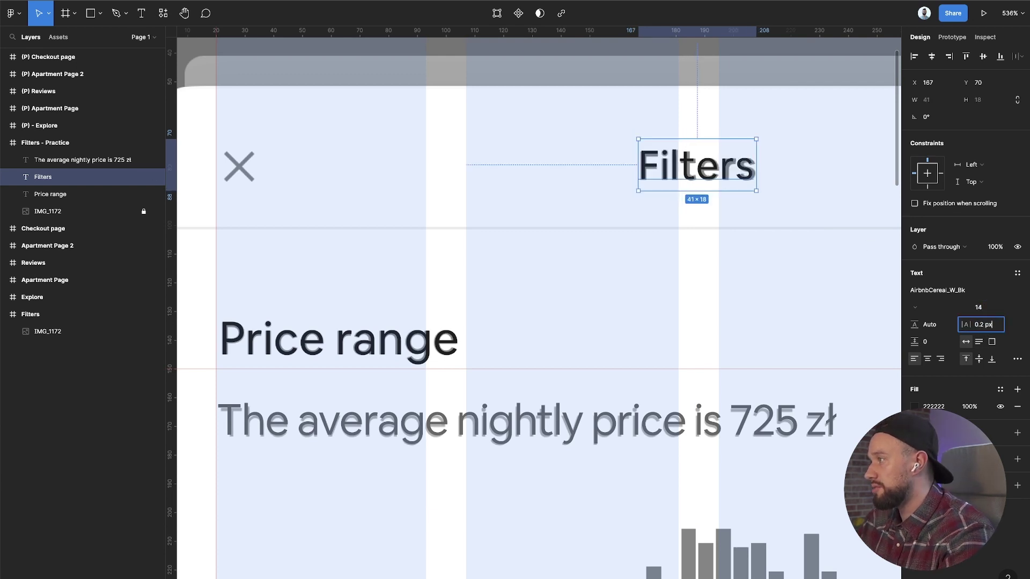
{"action": "type", "text": "5"}
{"action": "key", "text": "Return"}
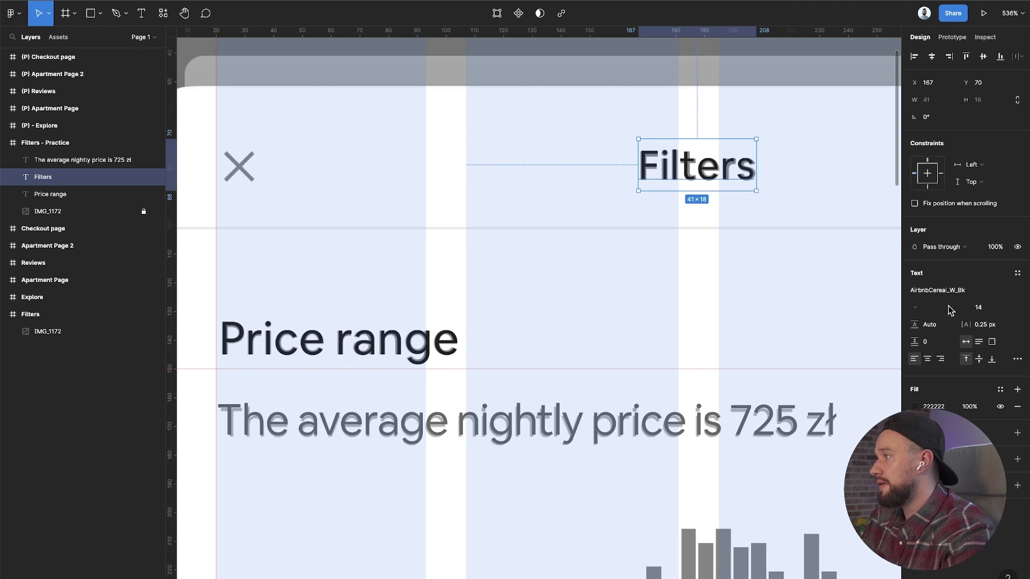
{"action": "left_click", "coordinate": [966, 290]}
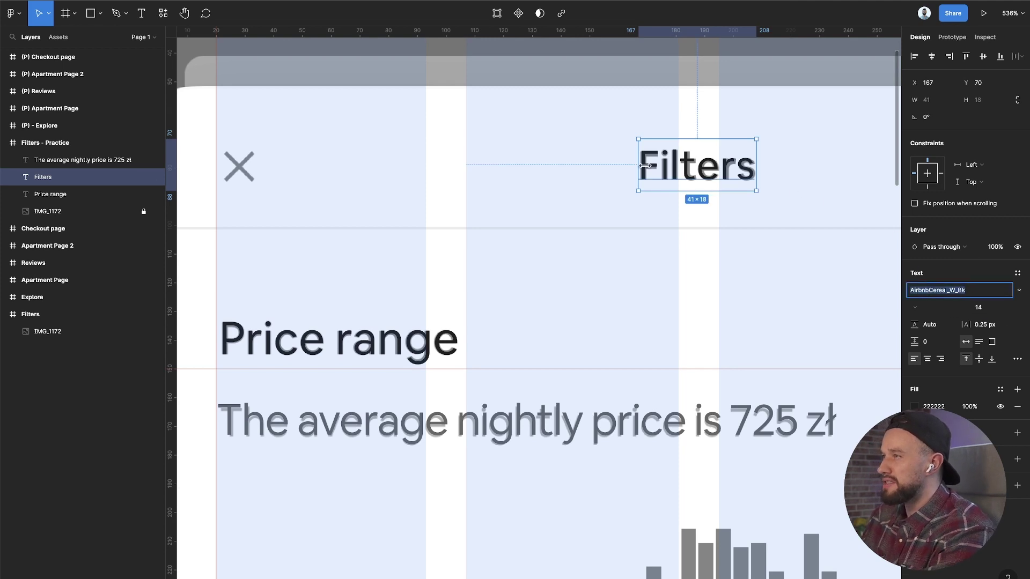
{"action": "key", "text": "Escape"}
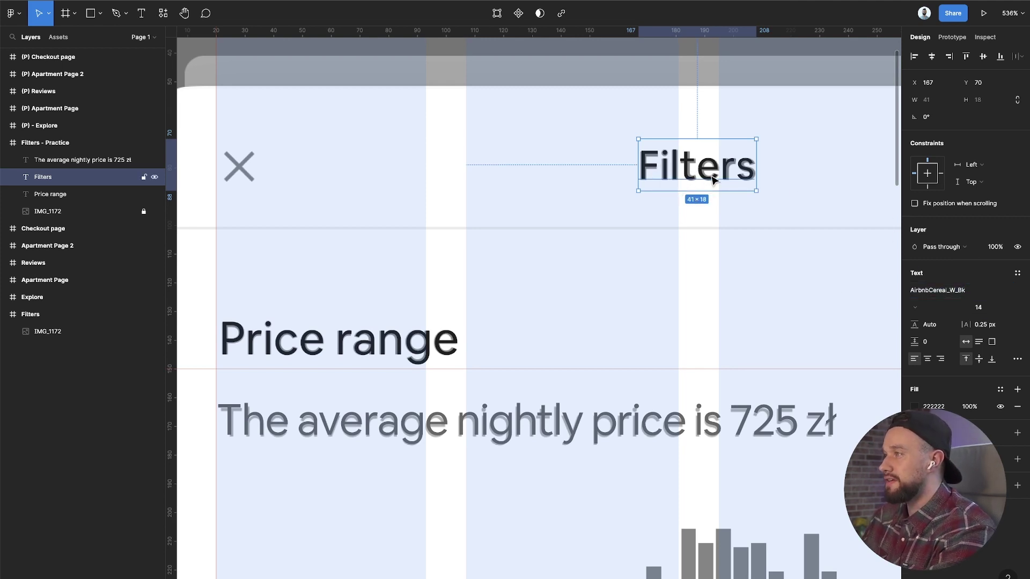
{"action": "left_click", "coordinate": [712, 207]}
{"action": "scroll", "coordinate": [660, 191], "scroll_direction": "down", "scroll_amount": 3}
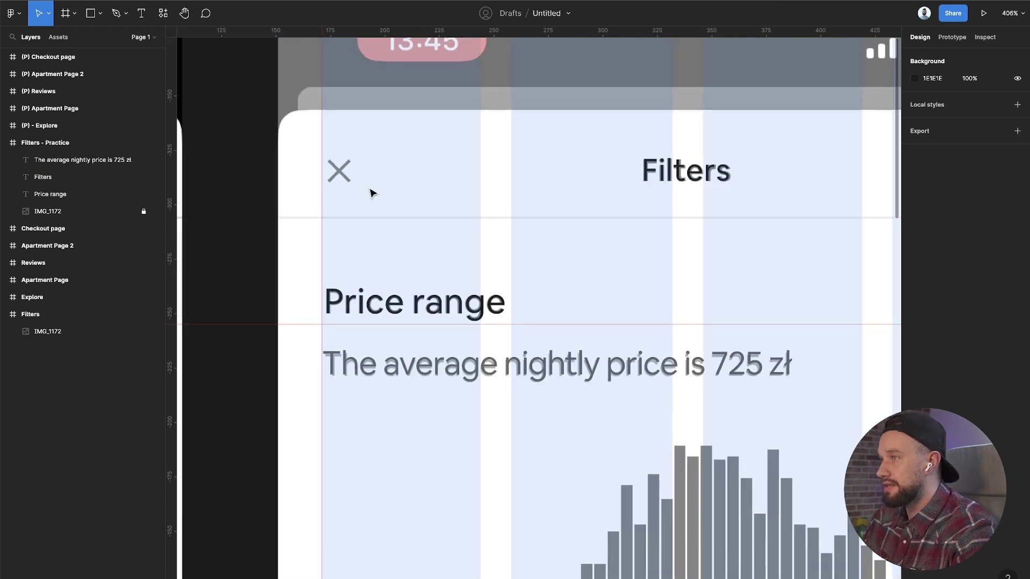
{"action": "key", "text": "l"}
{"action": "scroll", "coordinate": [291, 160], "scroll_direction": "up", "scroll_amount": 2}
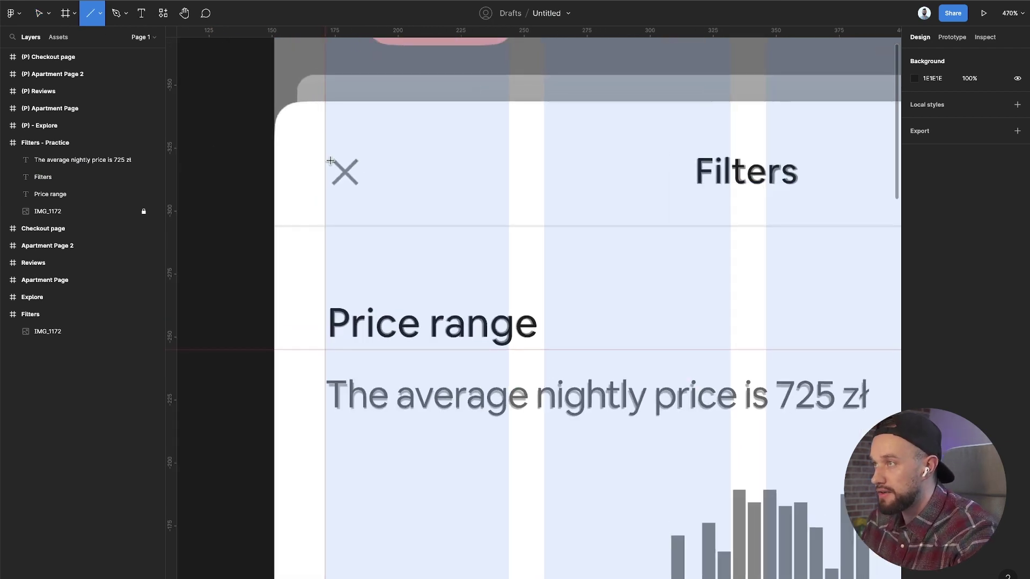
{"action": "left_click_drag", "start_coordinate": [357, 185], "coordinate": [333, 160]}
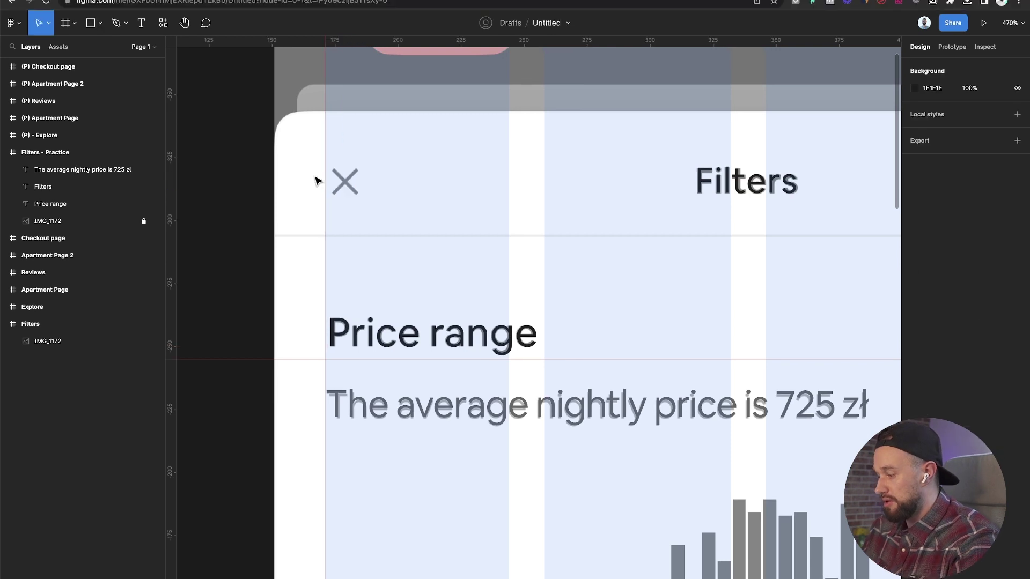
Step: Trace the close icon left of the "Filters" title with the Pen tool as two crossing diagonal strokes, about 9.5 px wide
{"action": "key", "text": "p"}
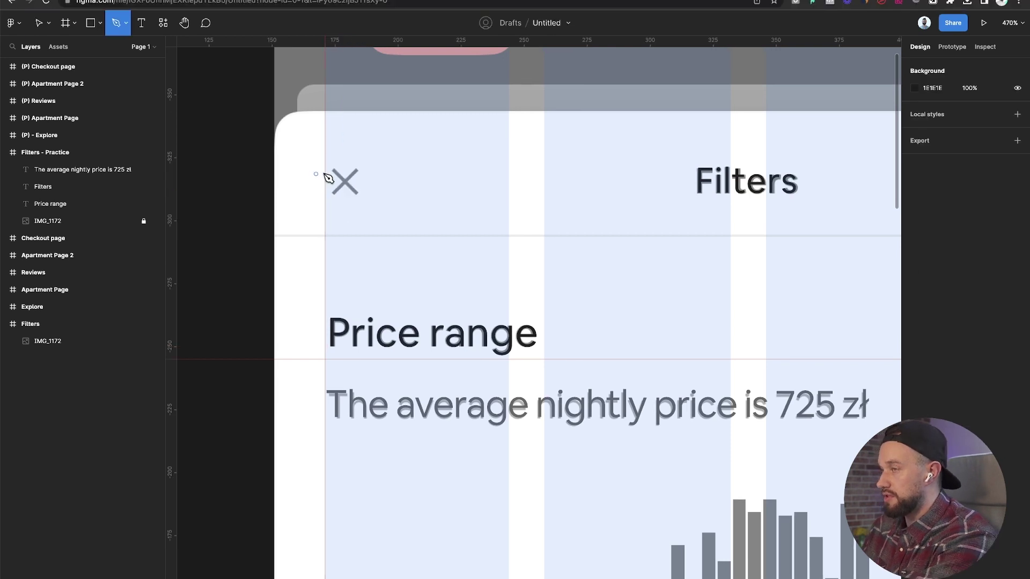
{"action": "scroll", "coordinate": [331, 174], "scroll_direction": "up", "scroll_amount": 5}
{"action": "left_click", "coordinate": [336, 169]}
{"action": "left_click", "coordinate": [373, 207]}
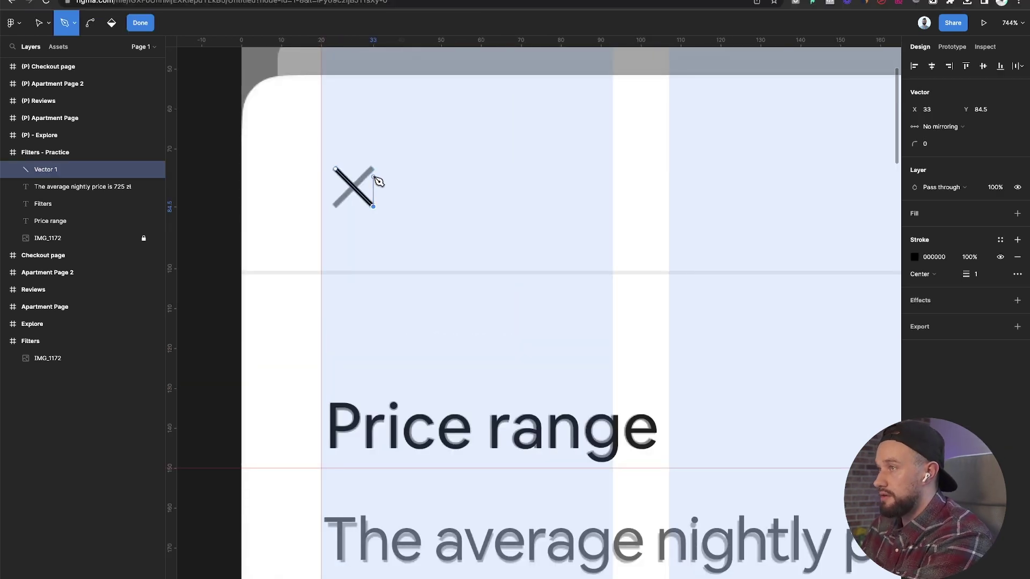
{"action": "key", "text": "Escape"}
{"action": "key", "text": "p"}
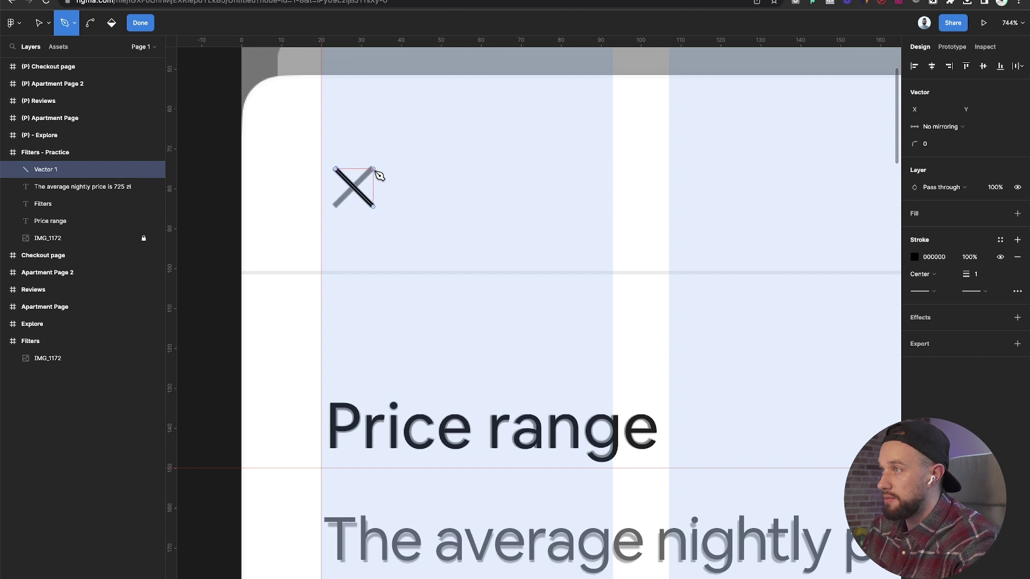
{"action": "left_click", "coordinate": [374, 169]}
{"action": "left_click", "coordinate": [336, 207]}
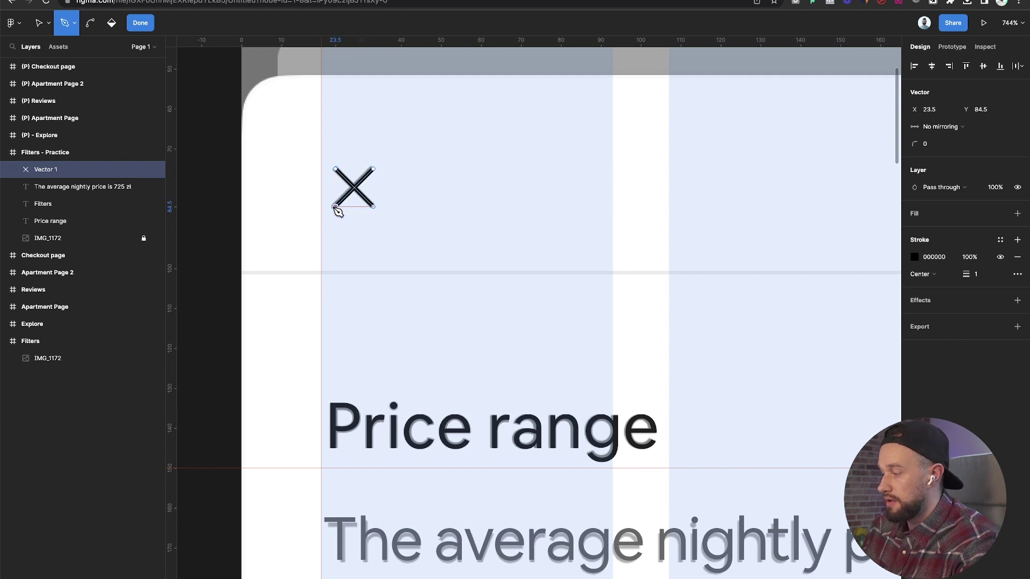
{"action": "key", "text": "Escape"}
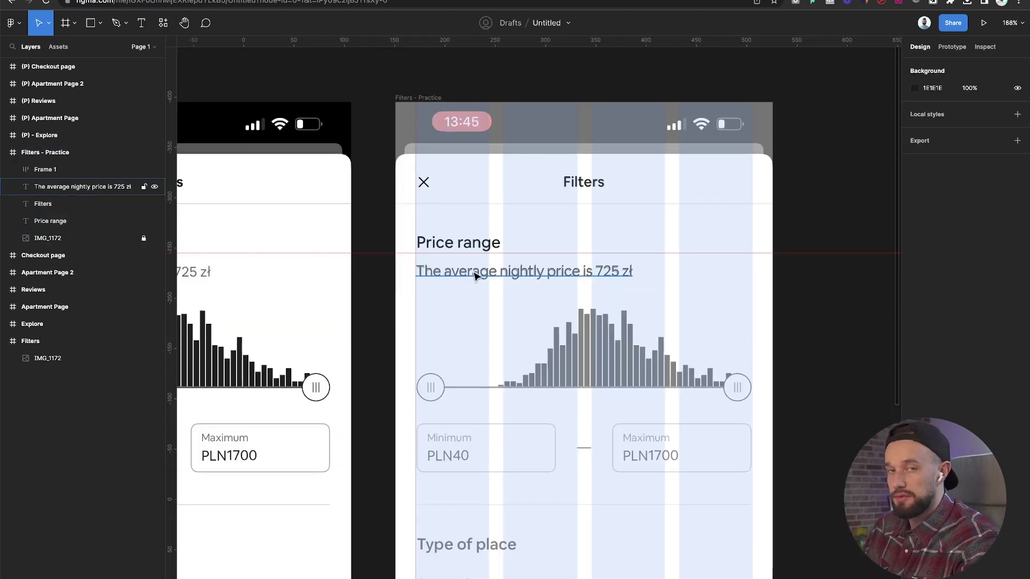
Step: Draw a frame over the faded Minimum price field, duplicate it onto the Maximum field and fit the copy's right edge at 138 × 48
{"action": "scroll", "coordinate": [509, 279], "scroll_direction": "down", "scroll_amount": 3}
{"action": "key", "text": "f"}
{"action": "left_click_drag", "start_coordinate": [538, 380], "coordinate": [400, 332]}
{"action": "left_click_drag", "start_coordinate": [489, 358], "coordinate": [683, 359]}
{"action": "scroll", "coordinate": [697, 362], "scroll_direction": "up", "scroll_amount": 5}
{"action": "left_click_drag", "start_coordinate": [437, 359], "coordinate": [444, 359]}
{"action": "scroll", "coordinate": [763, 374], "scroll_direction": "up", "scroll_amount": 3}
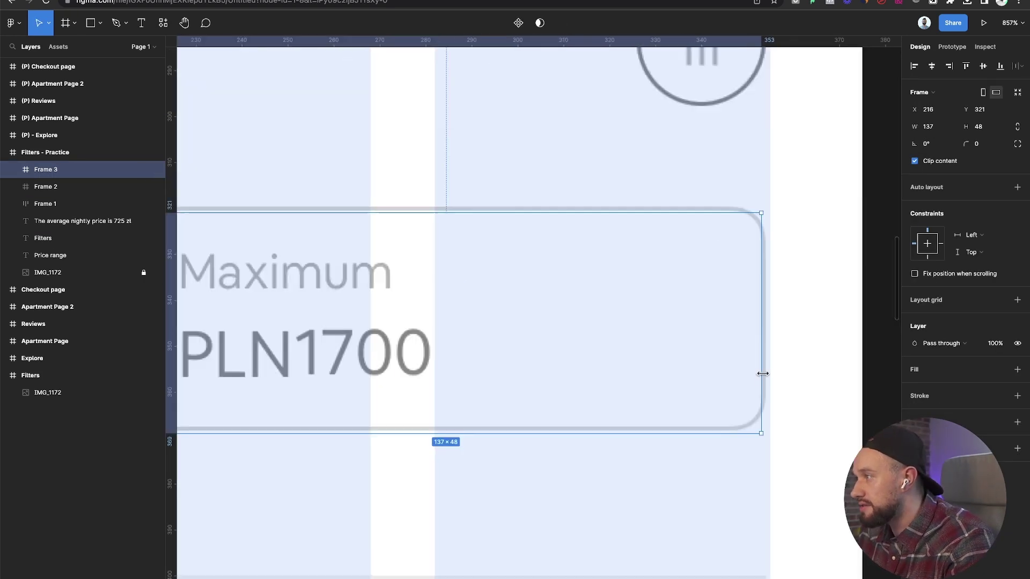
Step: Place a matching 138 × 48 frame over the Minimum price field at X 22, Y 321, and compare it with the Maximum field's frame
{"action": "scroll", "coordinate": [762, 373], "scroll_direction": "down", "scroll_amount": 10}
{"action": "left_click", "coordinate": [433, 361]}
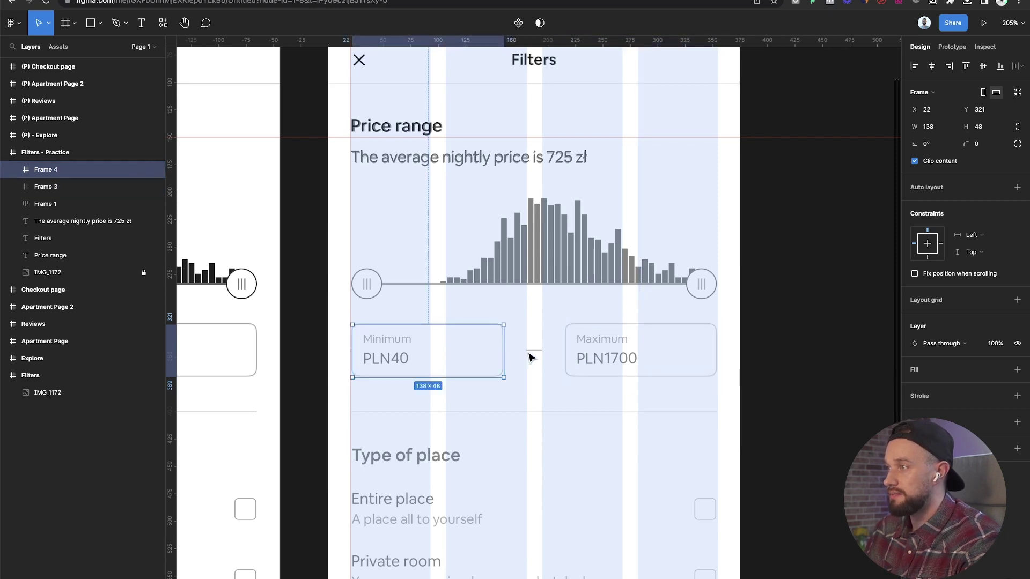
{"action": "left_click", "coordinate": [590, 354]}
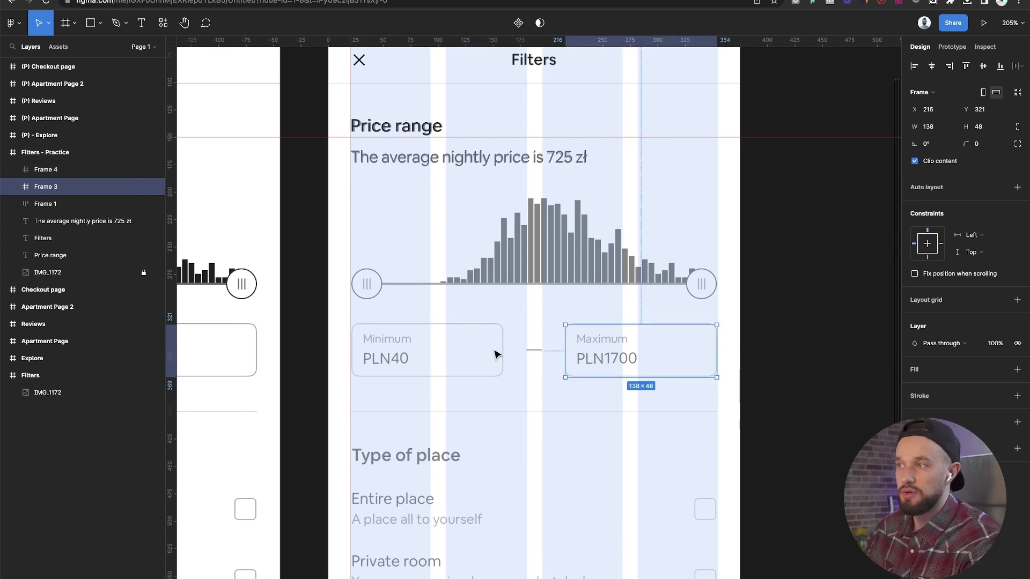
{"action": "left_click", "coordinate": [418, 357]}
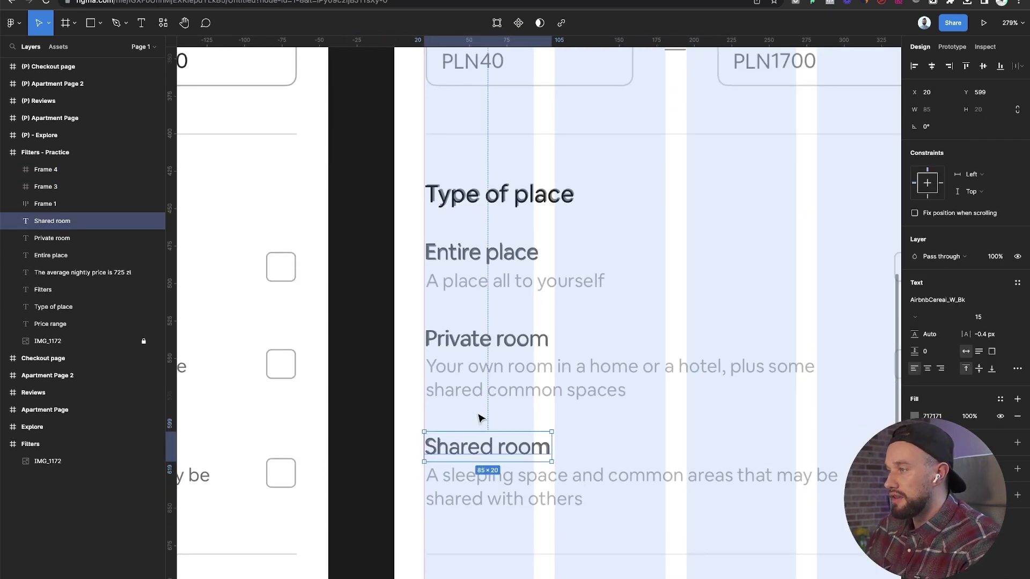
Step: Move the "Shared room" label down to Y 600 to line up with the faded original
{"action": "left_click", "coordinate": [479, 418]}
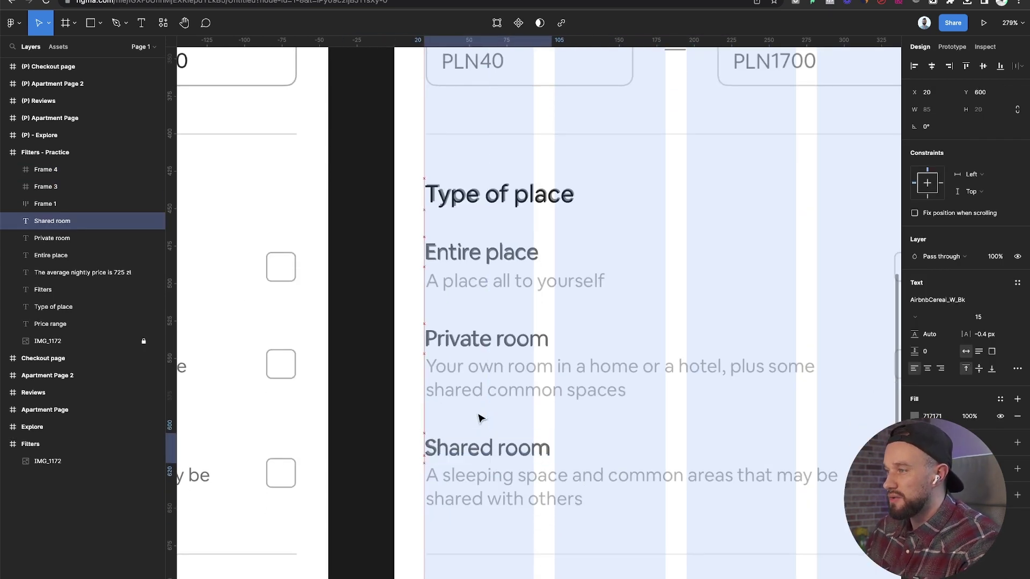
{"action": "left_click_drag", "start_coordinate": [499, 448], "coordinate": [500, 450]}
{"action": "scroll", "coordinate": [482, 378], "scroll_direction": "down", "scroll_amount": 3}
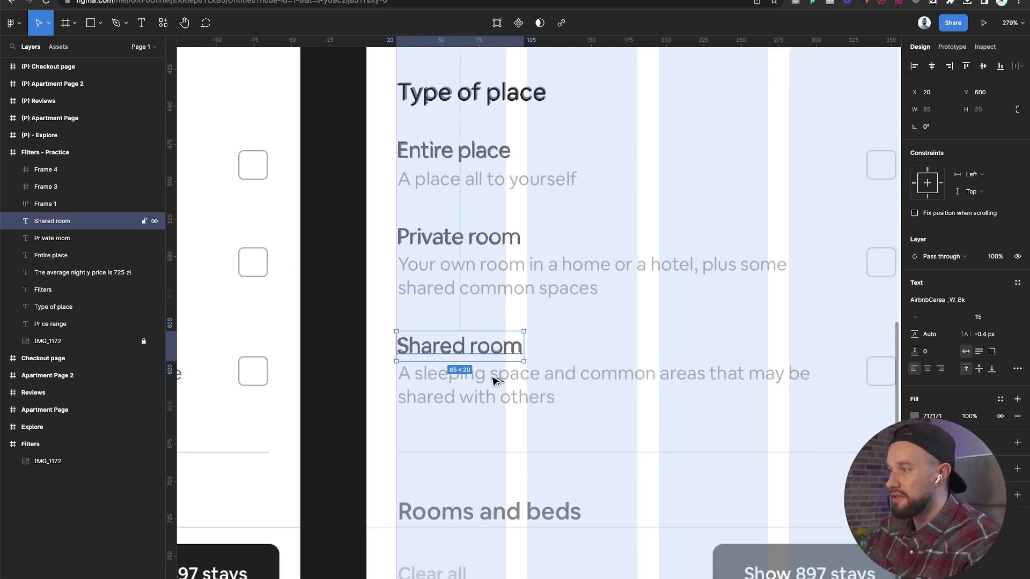
Step: Duplicate the "Type of place" heading to X 20, Y 710 and change the copy's text to "Rooms and beds"
{"action": "left_click_drag", "start_coordinate": [472, 351], "coordinate": [487, 510]}
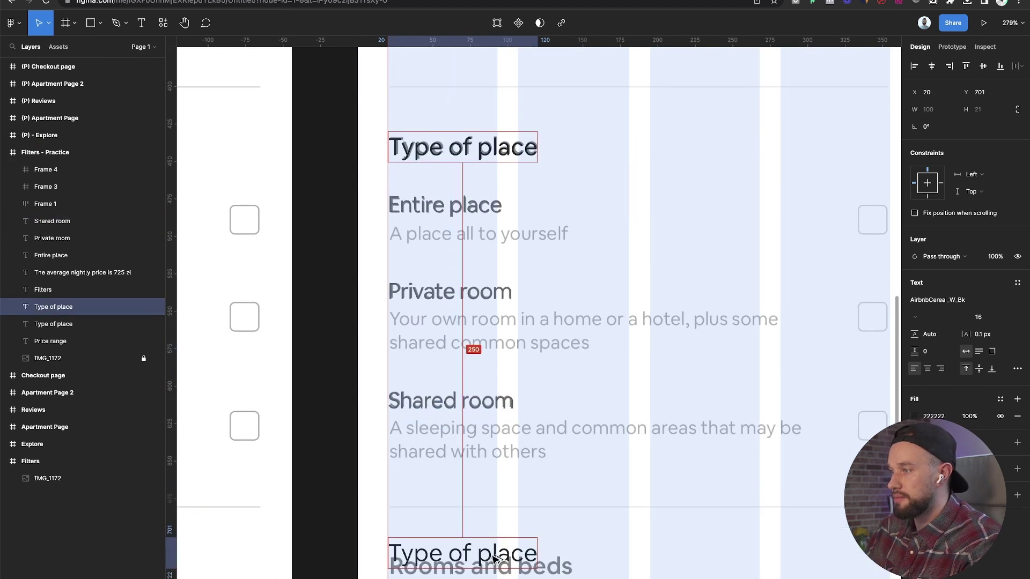
{"action": "left_click_drag", "start_coordinate": [494, 558], "coordinate": [493, 570]}
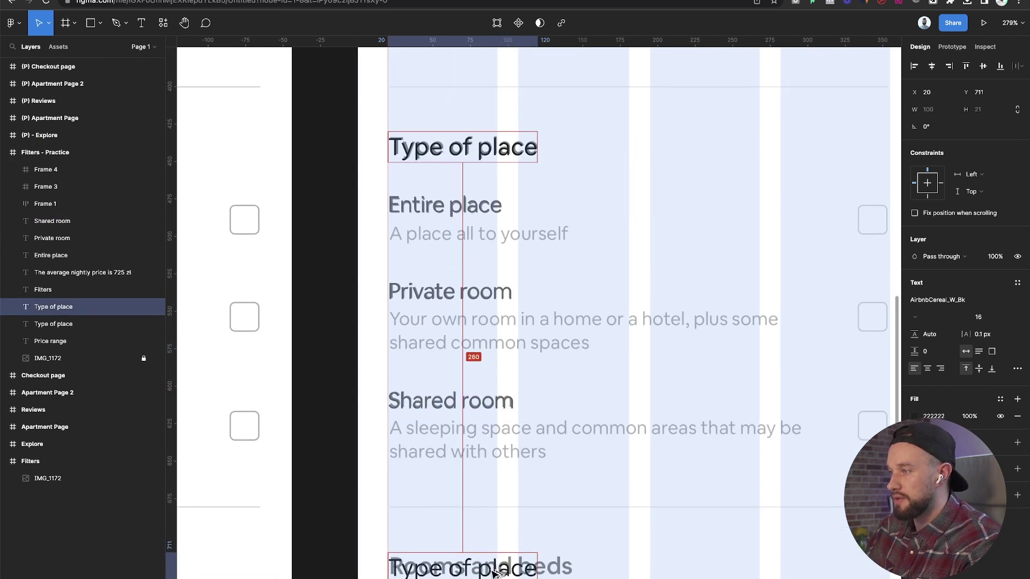
{"action": "double_click", "coordinate": [494, 568]}
{"action": "type", "text": "Ro"}
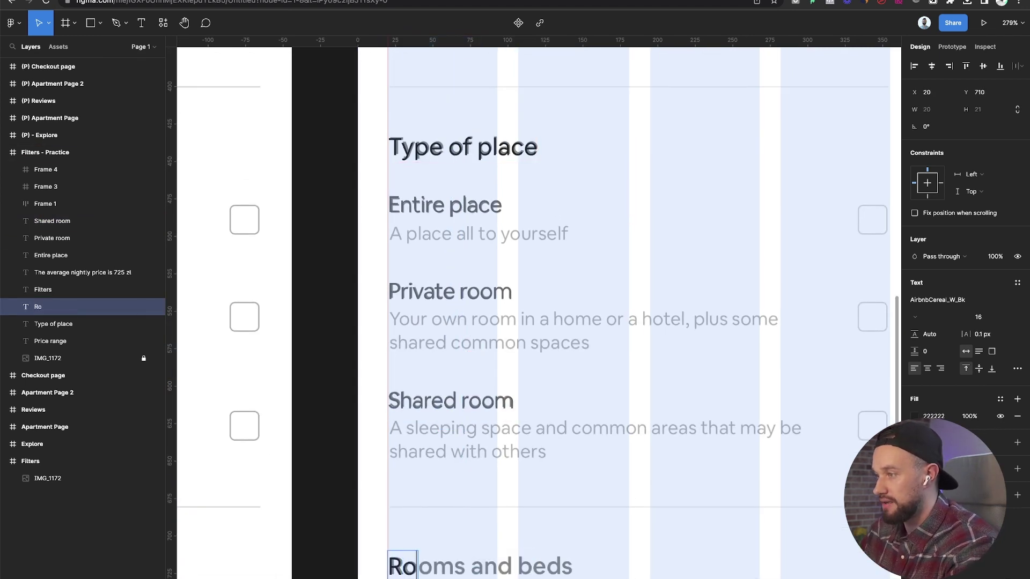
{"action": "type", "text": "oms and"}
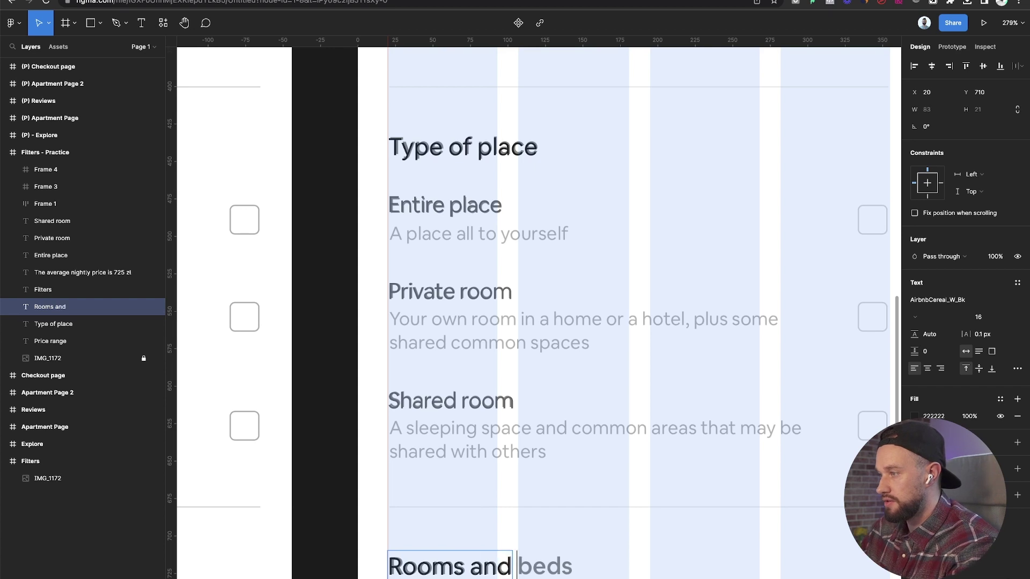
{"action": "type", "text": " beds"}
{"action": "key", "text": "Escape"}
Step: Draw a 335 px wide divider line above "Rooms and beds" at Y 680 and sample the original divider's DDDDDD as its stroke color
{"action": "scroll", "coordinate": [586, 545], "scroll_direction": "down", "scroll_amount": 3}
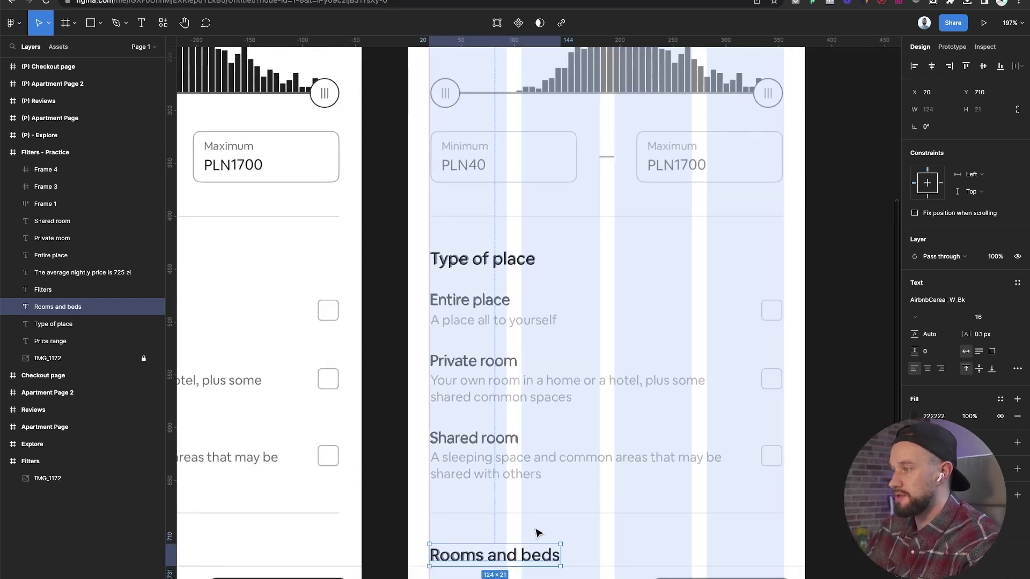
{"action": "key", "text": "l"}
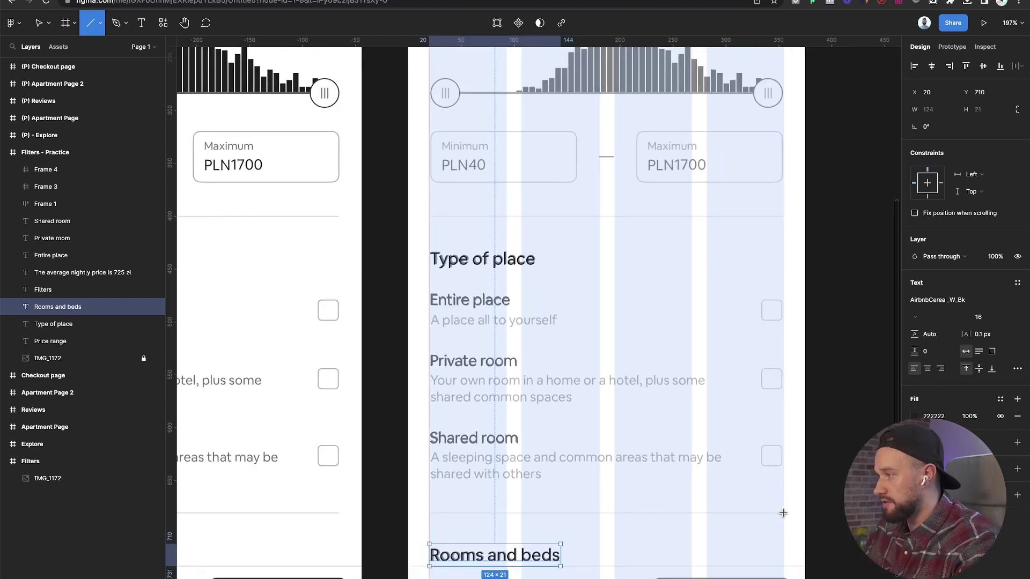
{"action": "left_click_drag", "start_coordinate": [784, 512], "coordinate": [429, 512]}
{"action": "left_click", "coordinate": [914, 326]}
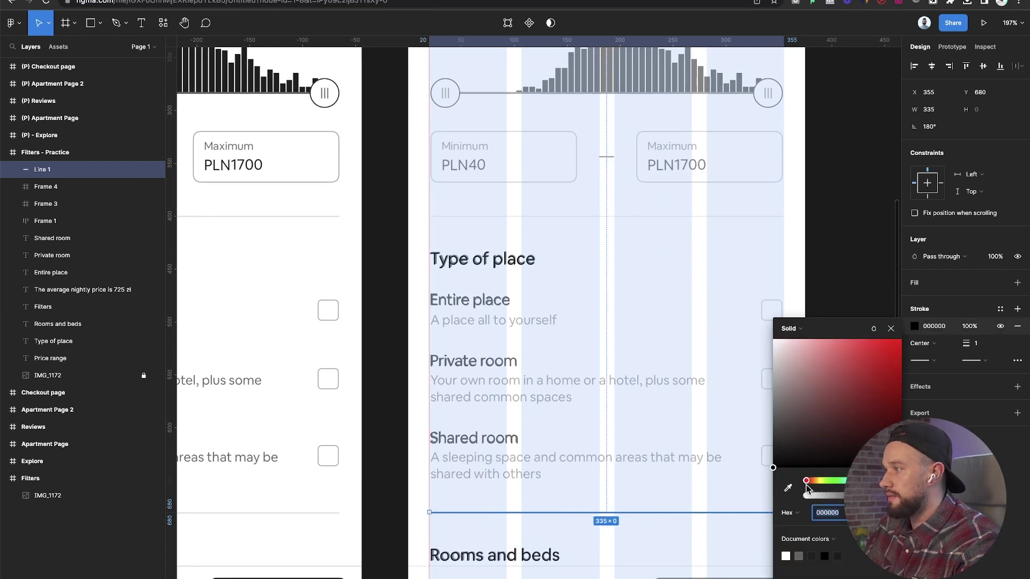
{"action": "left_click", "coordinate": [788, 488]}
{"action": "scroll", "coordinate": [326, 509], "scroll_direction": "up", "scroll_amount": 2}
{"action": "scroll", "coordinate": [326, 510], "scroll_direction": "up", "scroll_amount": 1}
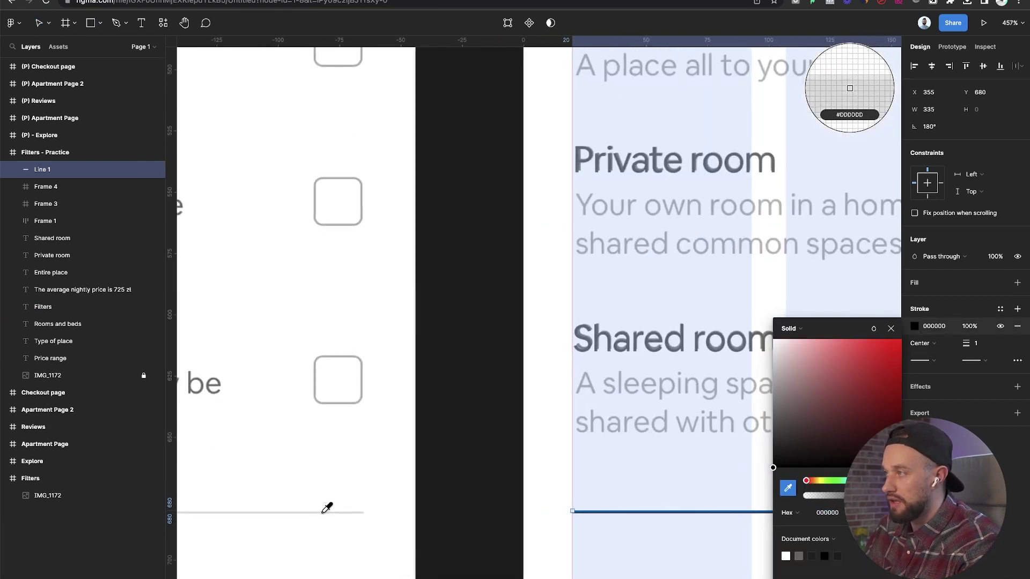
{"action": "left_click", "coordinate": [326, 509]}
Step: Duplicate the divider line below "Rooms and beds" at Y 731 and above "Type of place" at Y 400
{"action": "scroll", "coordinate": [326, 509], "scroll_direction": "down", "scroll_amount": 2}
{"action": "scroll", "coordinate": [526, 464], "scroll_direction": "right", "scroll_amount": 3}
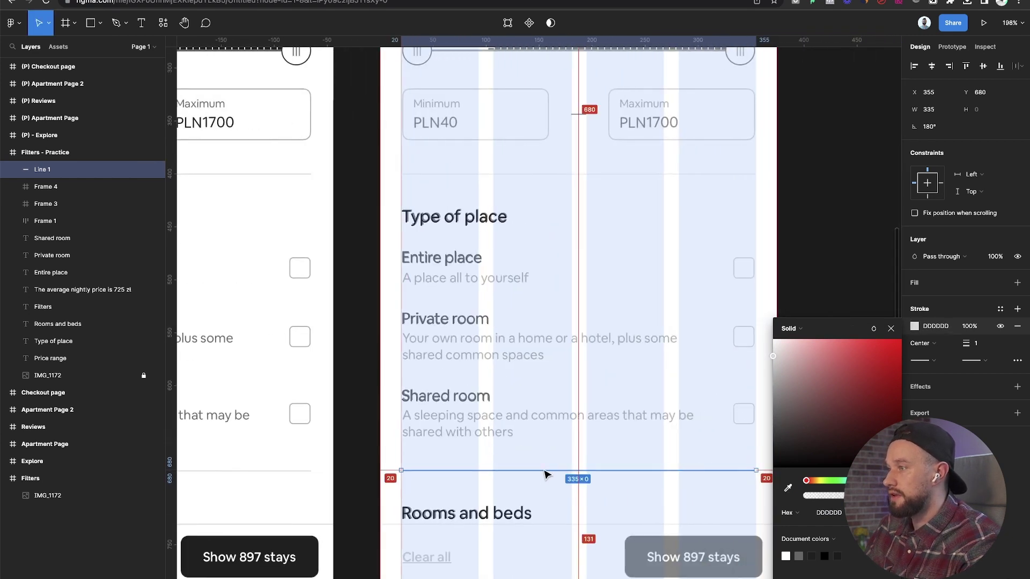
{"action": "left_click_drag", "start_coordinate": [525, 467], "coordinate": [542, 524]}
{"action": "scroll", "coordinate": [512, 444], "scroll_direction": "up", "scroll_amount": 5}
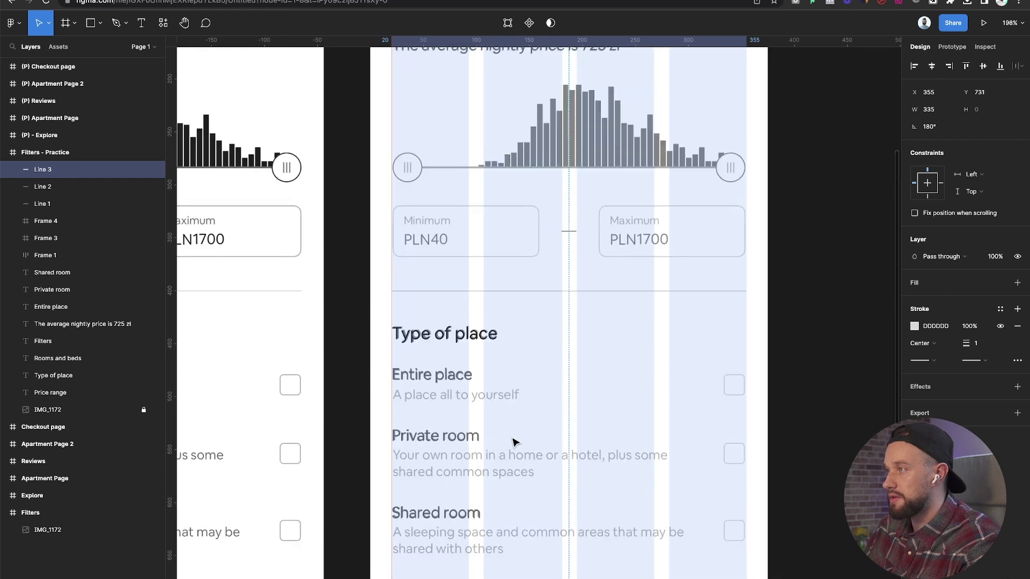
{"action": "left_click", "coordinate": [568, 344]}
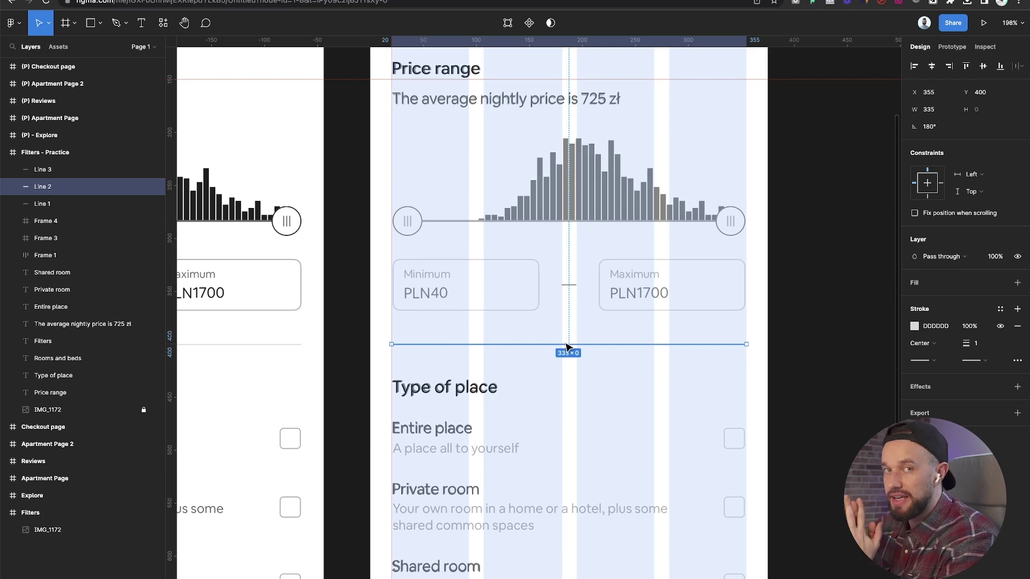
Step: Examine the practice frame's alignment with the column grid, from the price fields down to the "Show 897 stays" button
{"action": "scroll", "coordinate": [559, 320], "scroll_direction": "down", "scroll_amount": 4}
{"action": "left_click", "coordinate": [456, 483]}
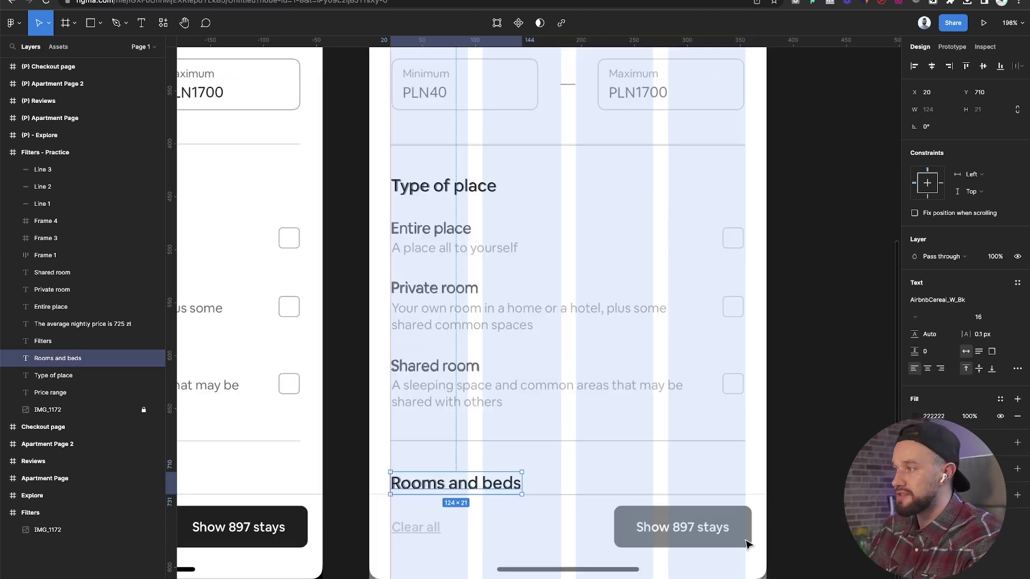
{"action": "scroll", "coordinate": [655, 536], "scroll_direction": "down", "scroll_amount": 1}
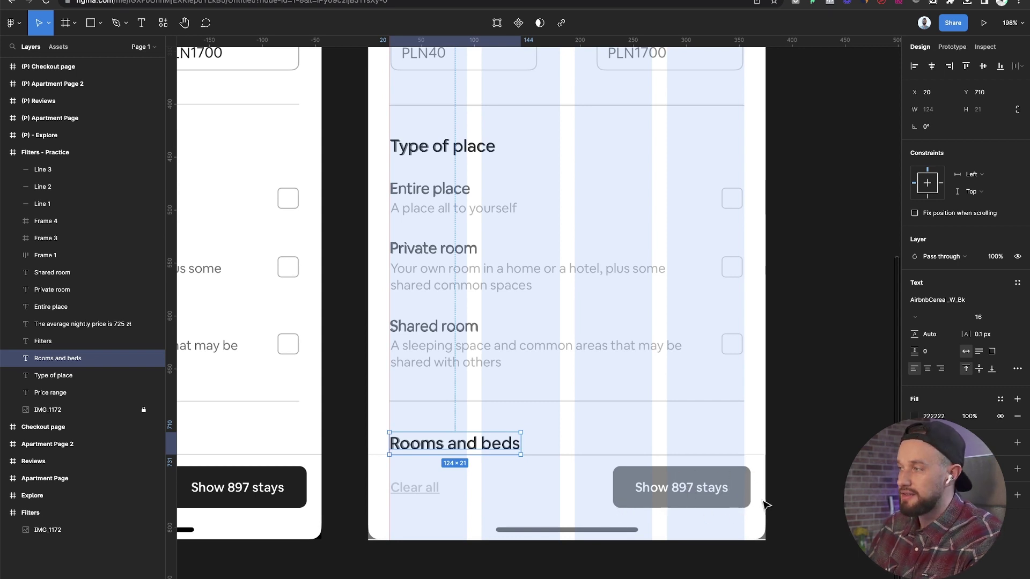
{"action": "scroll", "coordinate": [757, 477], "scroll_direction": "up", "scroll_amount": 12}
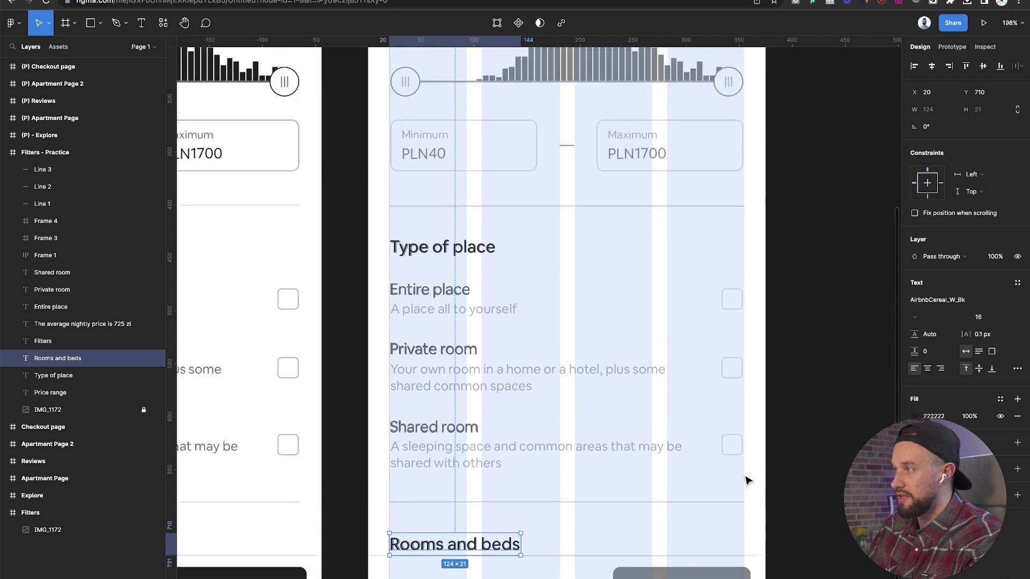
{"action": "scroll", "coordinate": [747, 471], "scroll_direction": "down", "scroll_amount": 11}
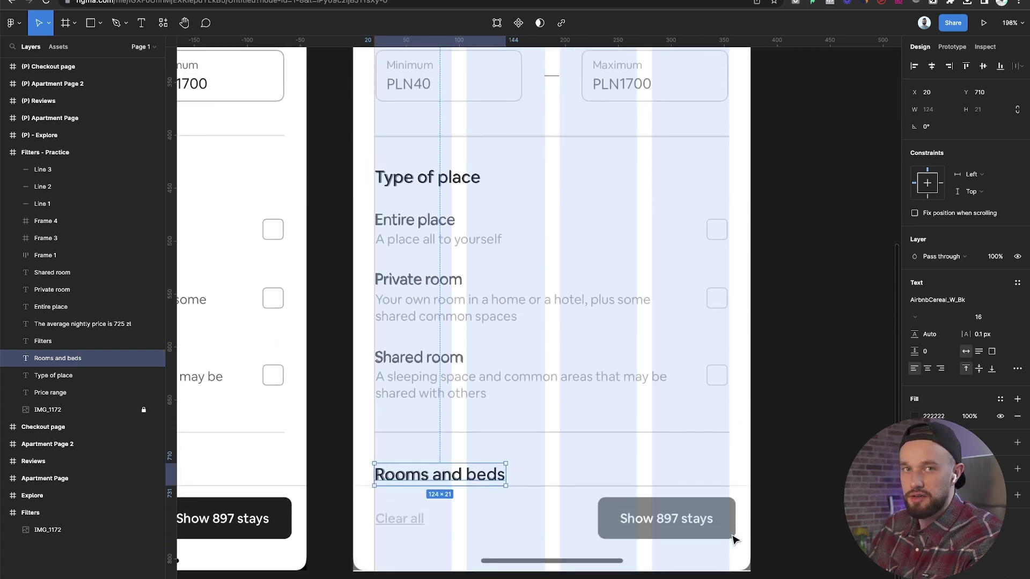
{"action": "scroll", "coordinate": [372, 501], "scroll_direction": "up", "scroll_amount": 4}
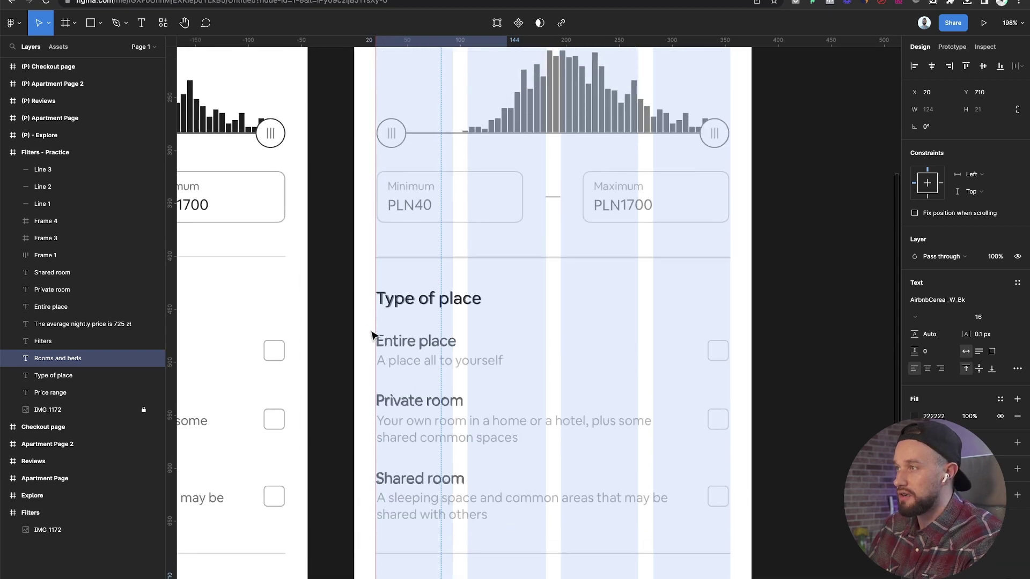
{"action": "scroll", "coordinate": [501, 391], "scroll_direction": "up", "scroll_amount": 7}
{"action": "scroll", "coordinate": [650, 338], "scroll_direction": "down", "scroll_amount": 8}
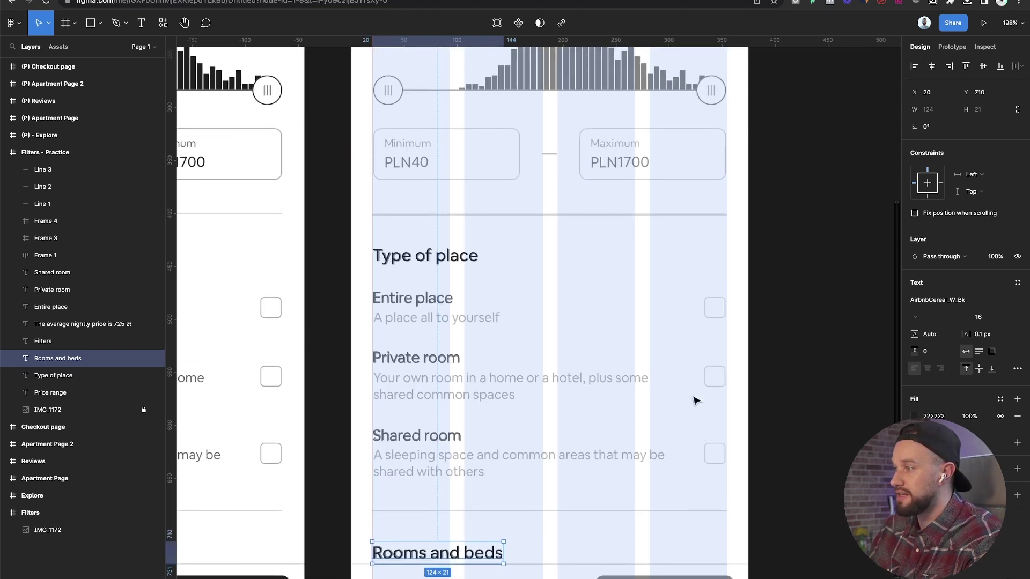
{"action": "scroll", "coordinate": [695, 401], "scroll_direction": "down", "scroll_amount": 2}
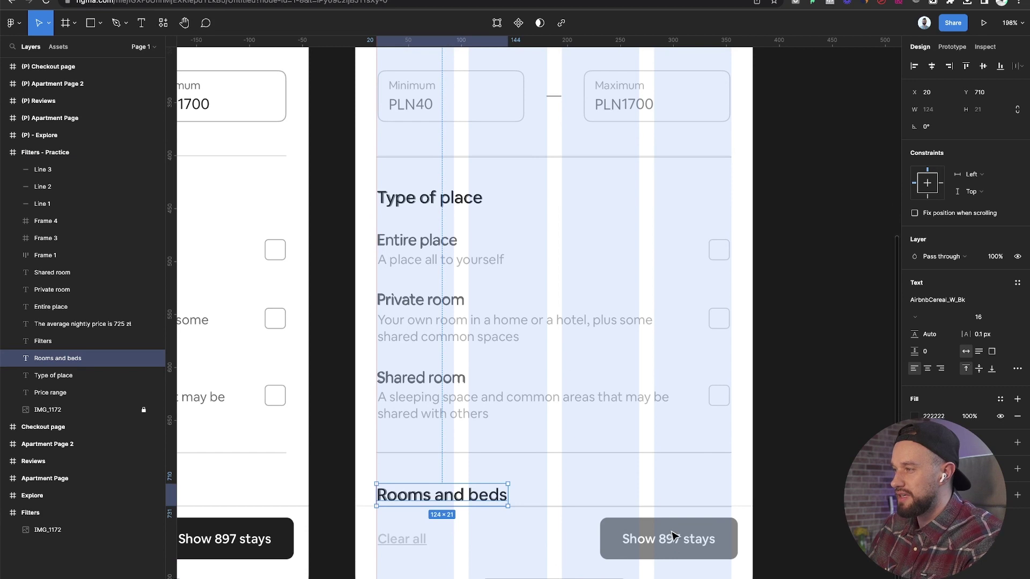
{"action": "key", "text": "r"}
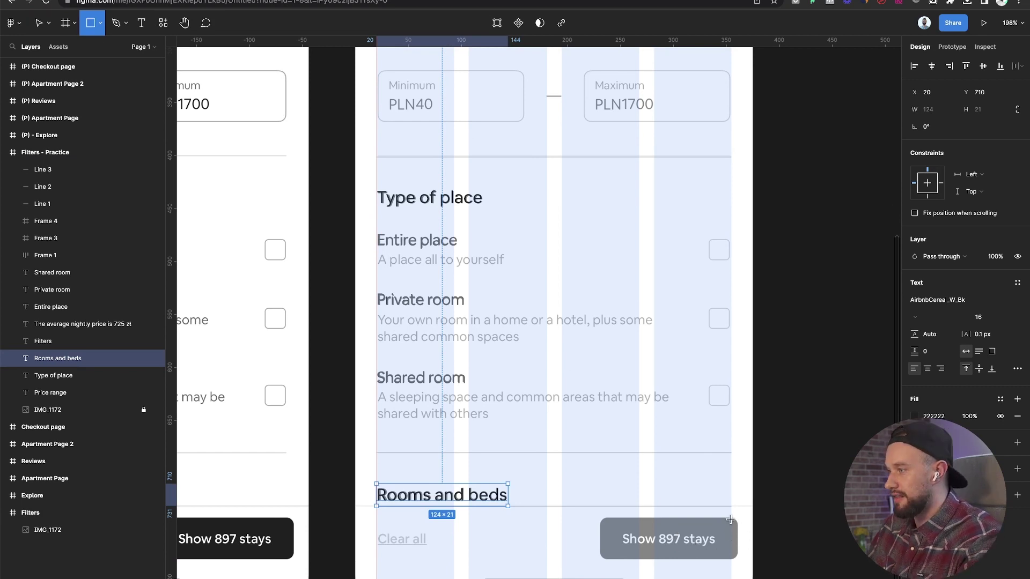
{"action": "left_click_drag", "start_coordinate": [731, 518], "coordinate": [738, 542]}
{"action": "key", "text": "Delete"}
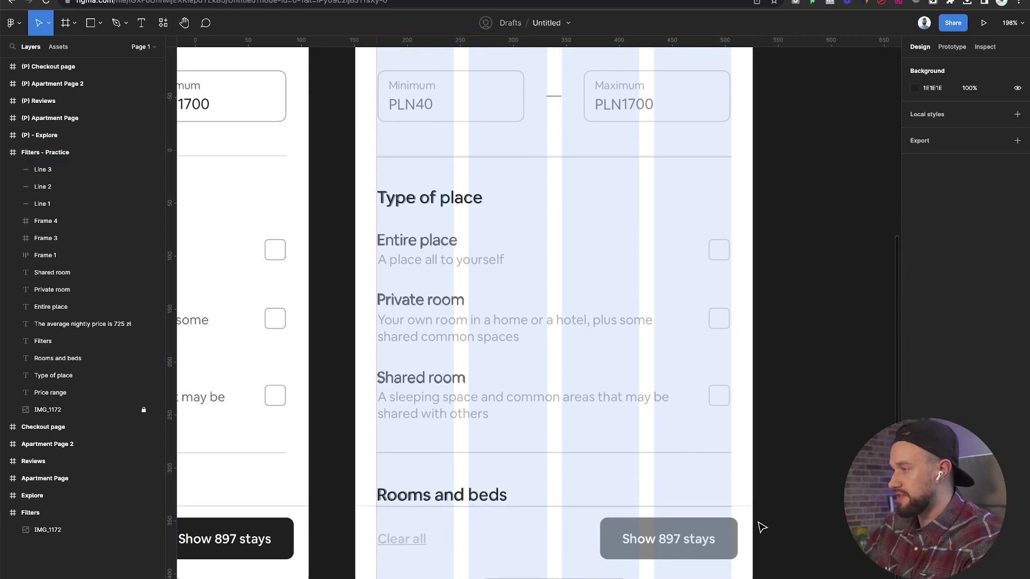
{"action": "key", "text": "shift+1"}
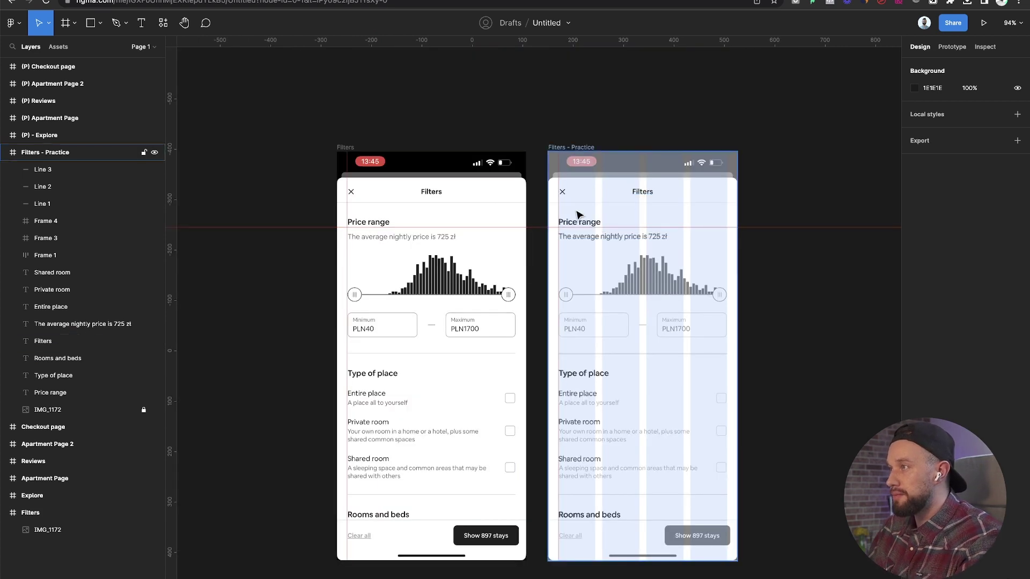
Step: Hide the faded screenshot IMG_1172 and the column grid in the "Filters - Practice" frame
{"action": "right_click", "coordinate": [597, 197], "text": "super"}
{"action": "left_click", "coordinate": [614, 221]}
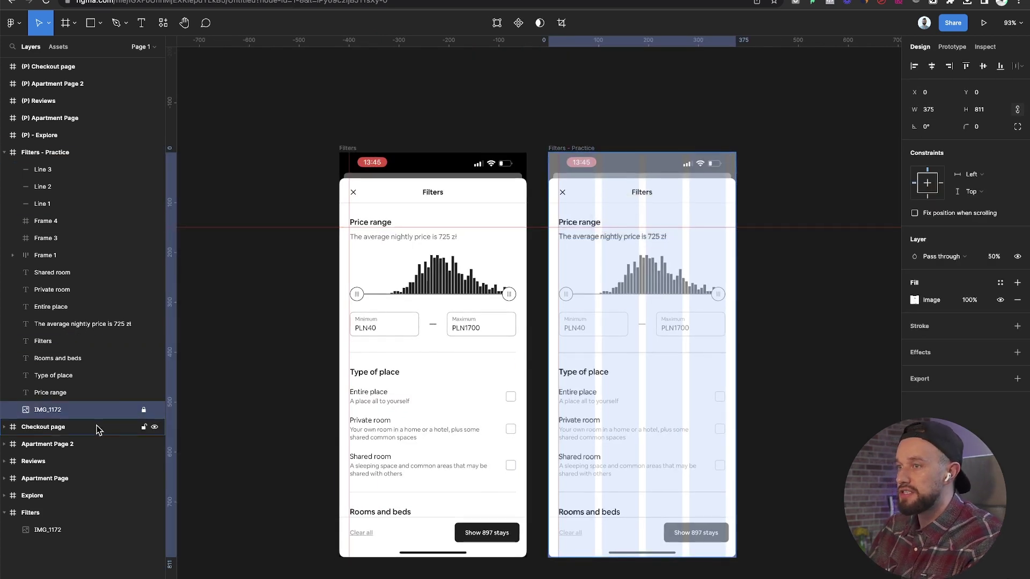
{"action": "left_click", "coordinate": [155, 411]}
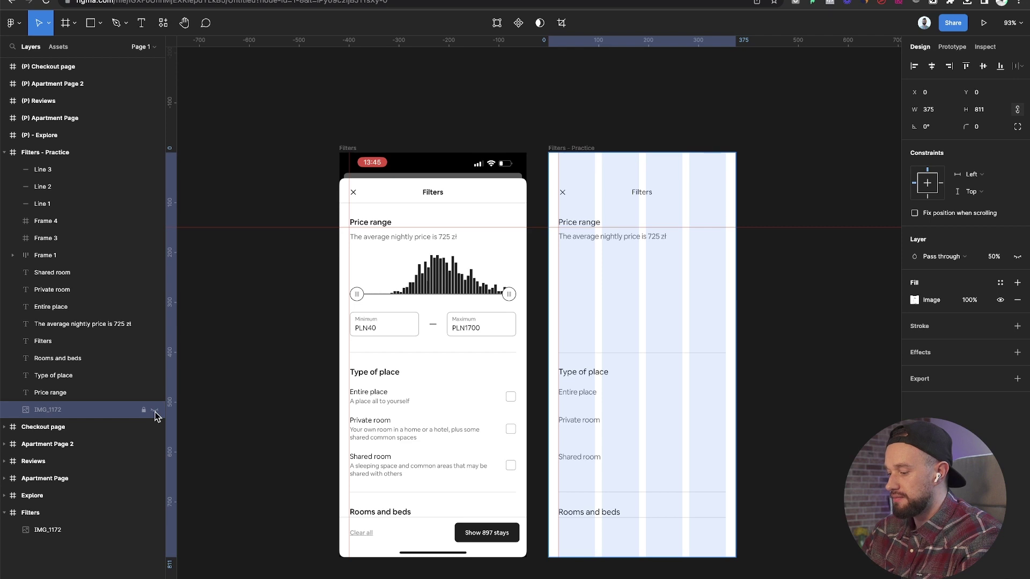
{"action": "key", "text": "ctrl+g"}
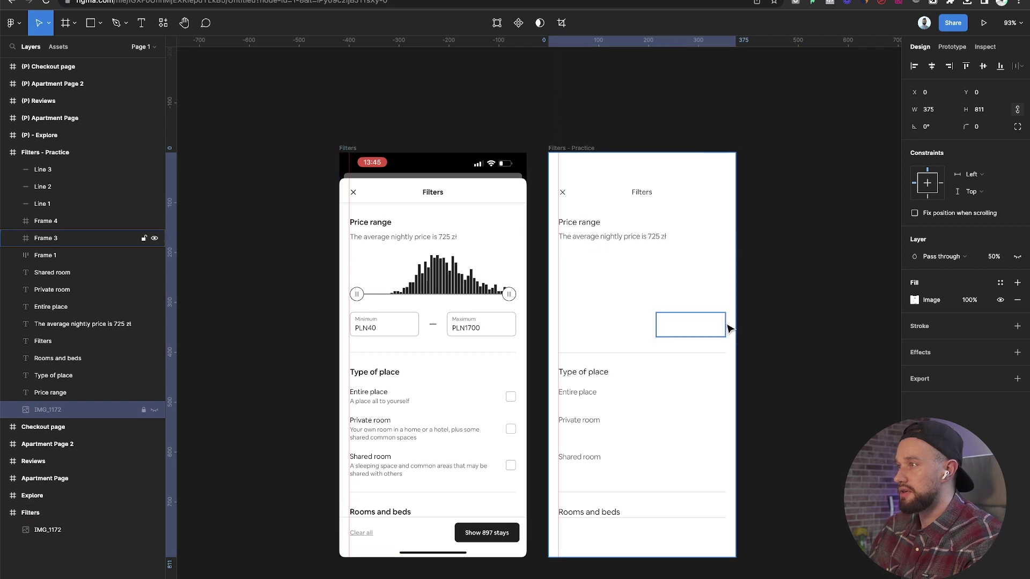
Step: Set the stroke color of both price field boxes to B0B0B0, sampled from the original screenshot's field border
{"action": "left_click", "coordinate": [573, 327]}
{"action": "left_click", "coordinate": [674, 322], "text": "shift"}
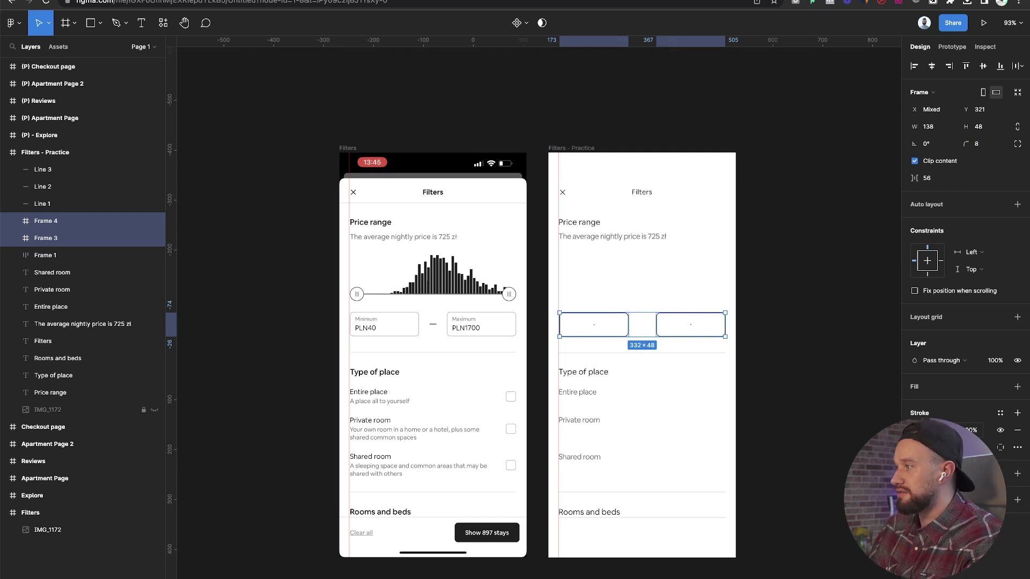
{"action": "left_click", "coordinate": [916, 429]}
{"action": "scroll", "coordinate": [446, 325], "scroll_direction": "up", "scroll_amount": 8}
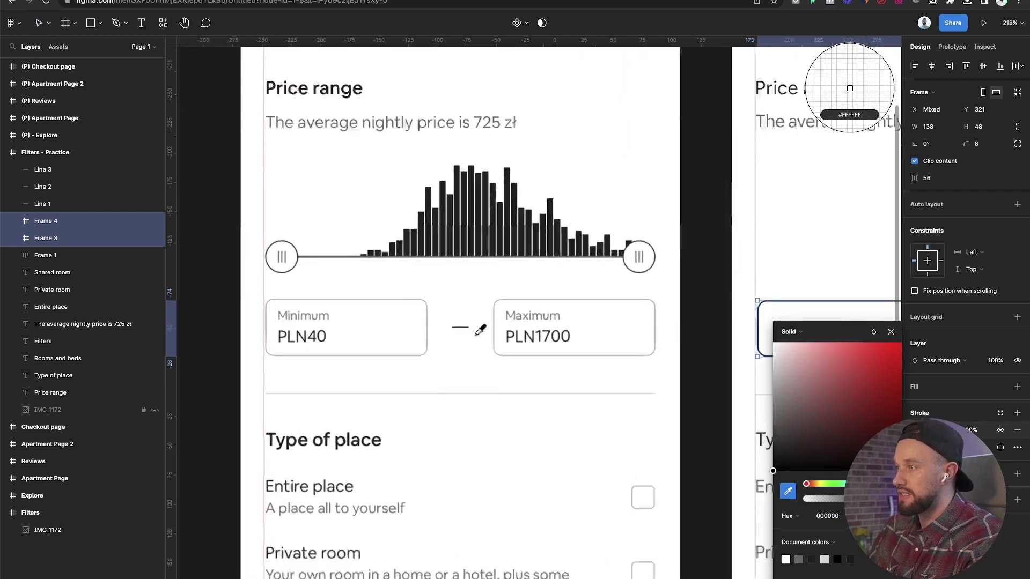
{"action": "scroll", "coordinate": [513, 322], "scroll_direction": "down", "scroll_amount": 8}
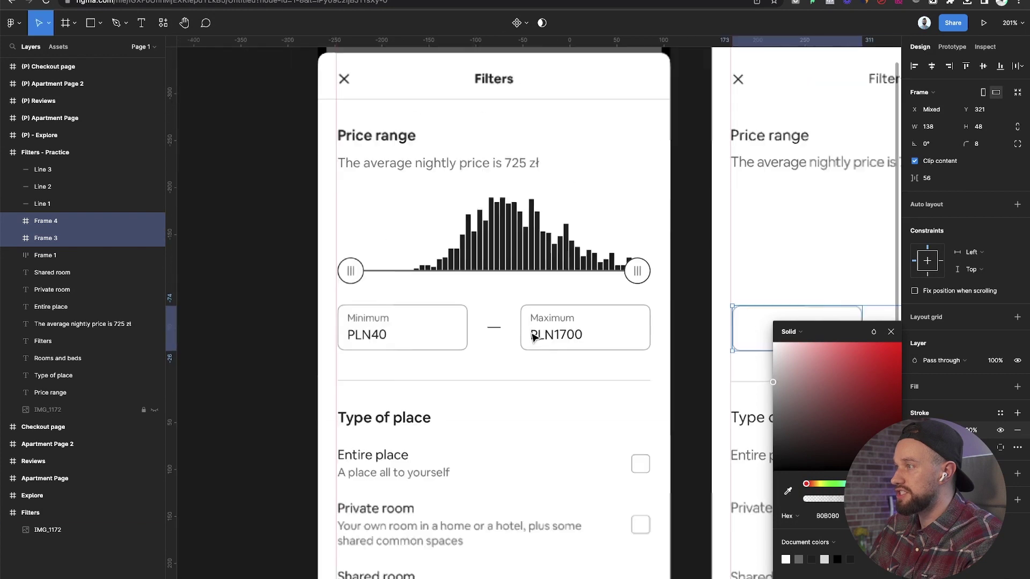
{"action": "key", "text": "Escape"}
{"action": "key", "text": "Escape"}
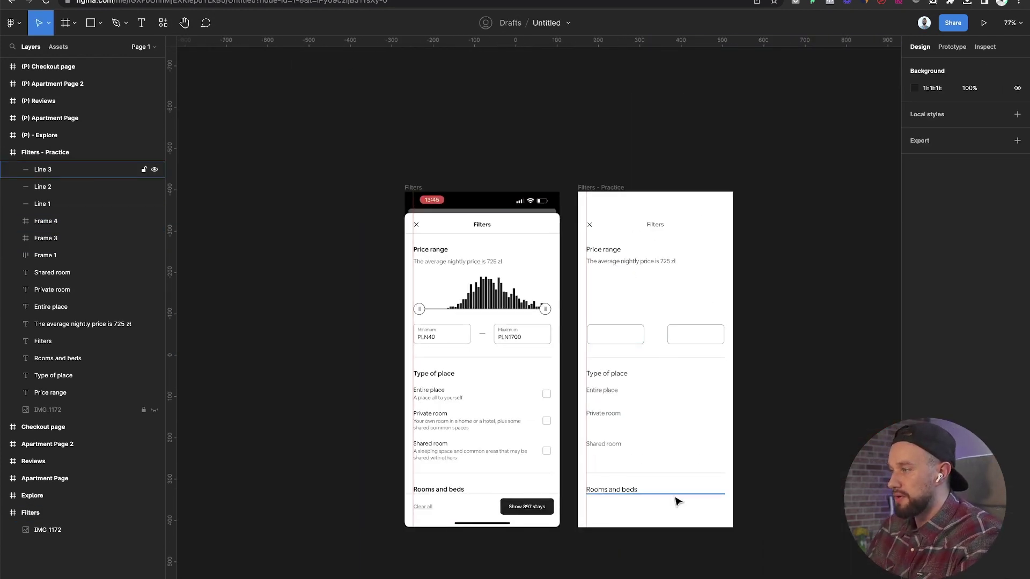
Step: Inspect the divider above "Rooms and beds" and the "Shared room" label in the practice frame
{"action": "left_click", "coordinate": [621, 493]}
{"action": "left_click", "coordinate": [647, 478]}
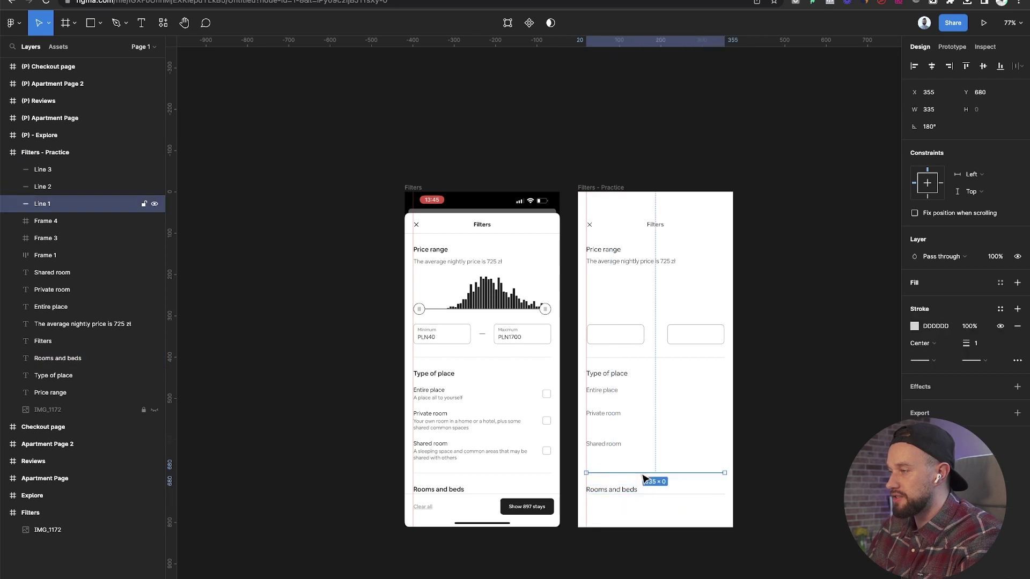
{"action": "left_click", "coordinate": [612, 446]}
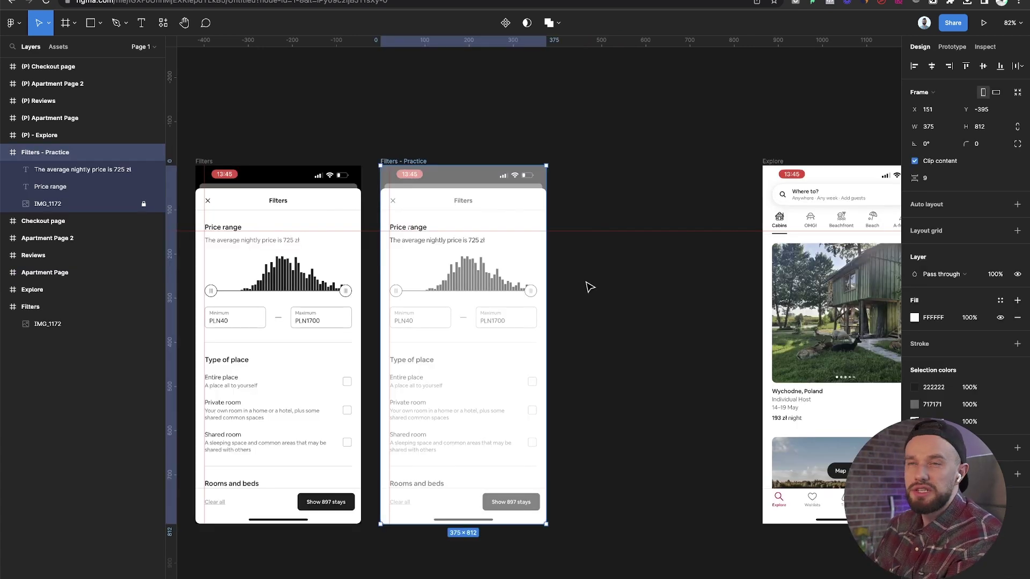
Step: Look through the remaining original screens and their practice frames, from Explore and Apartment Page to Reviews
{"action": "scroll", "coordinate": [590, 288], "scroll_direction": "right", "scroll_amount": 8}
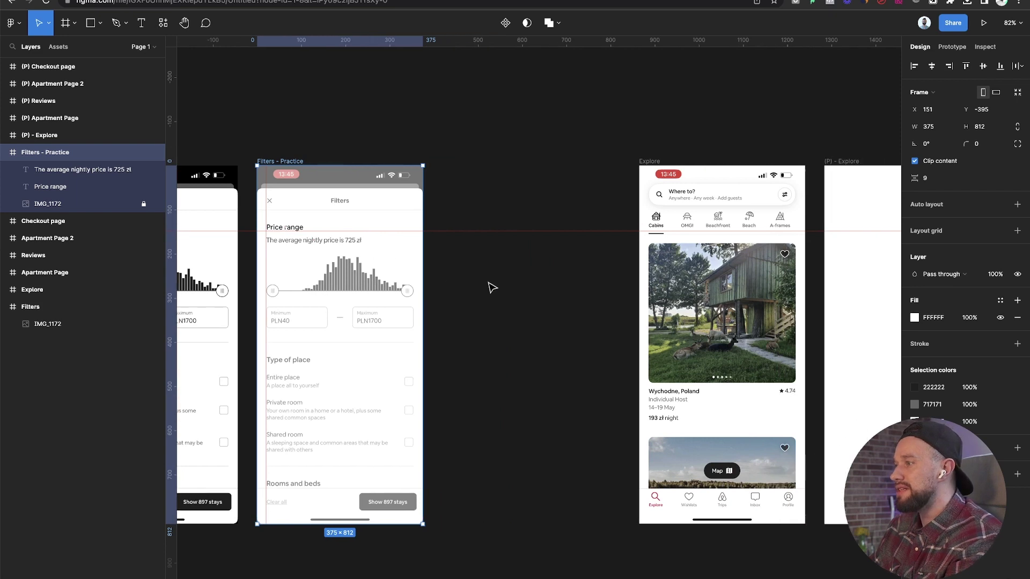
{"action": "scroll", "coordinate": [620, 290], "scroll_direction": "right", "scroll_amount": 12}
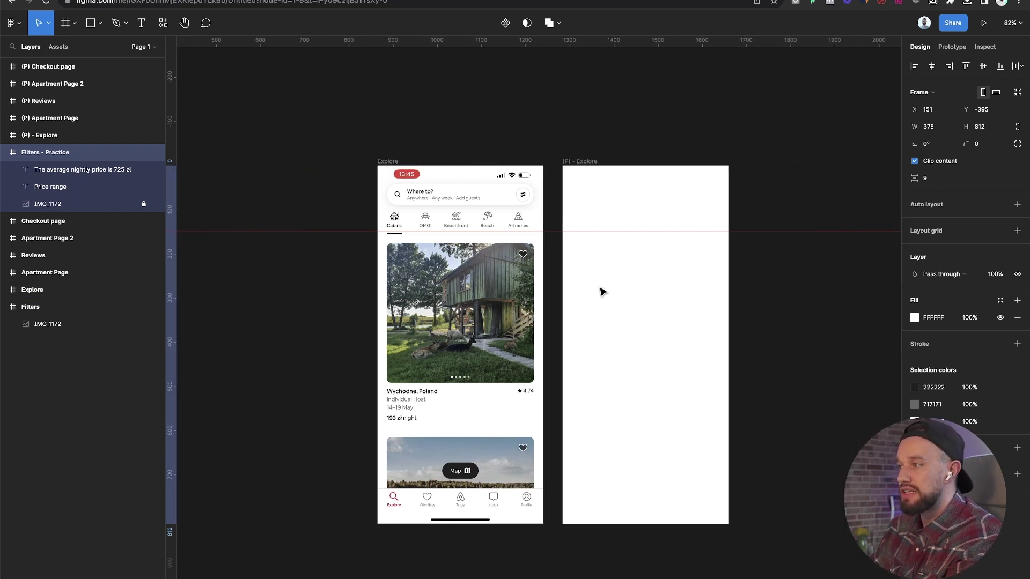
{"action": "scroll", "coordinate": [573, 290], "scroll_direction": "right", "scroll_amount": 3}
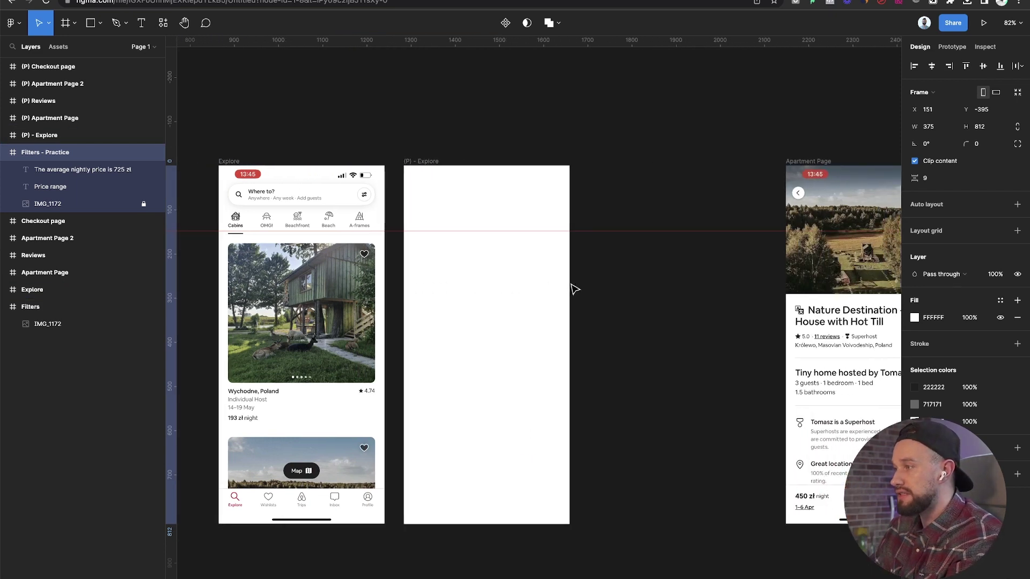
{"action": "scroll", "coordinate": [572, 289], "scroll_direction": "right", "scroll_amount": 8}
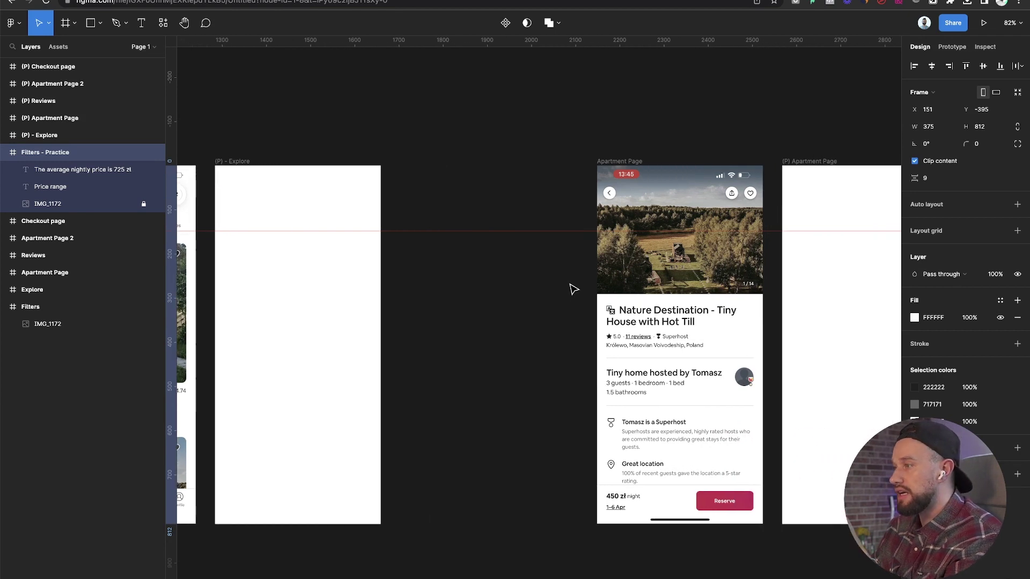
{"action": "scroll", "coordinate": [573, 290], "scroll_direction": "right", "scroll_amount": 6}
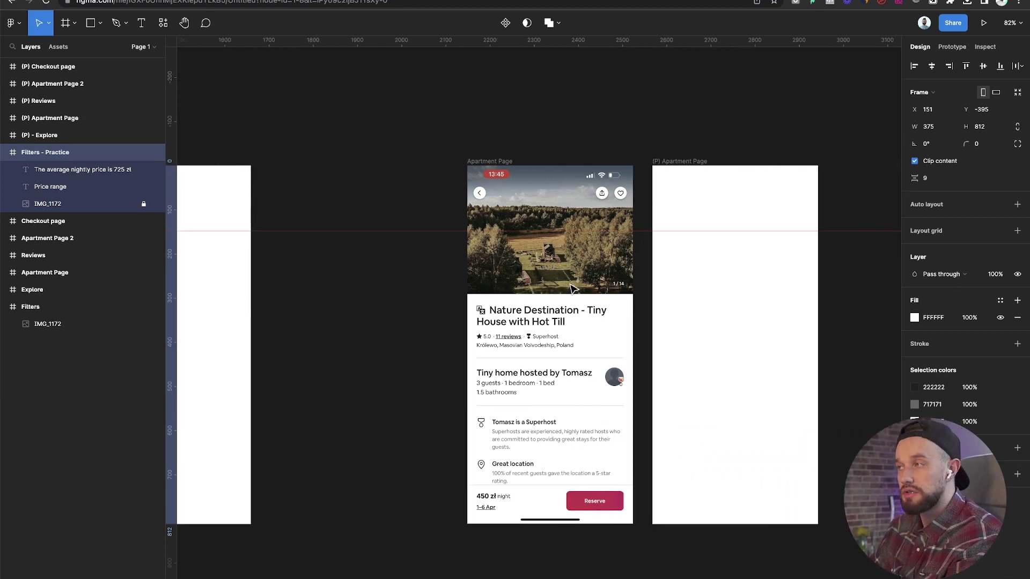
{"action": "scroll", "coordinate": [573, 290], "scroll_direction": "right", "scroll_amount": 5}
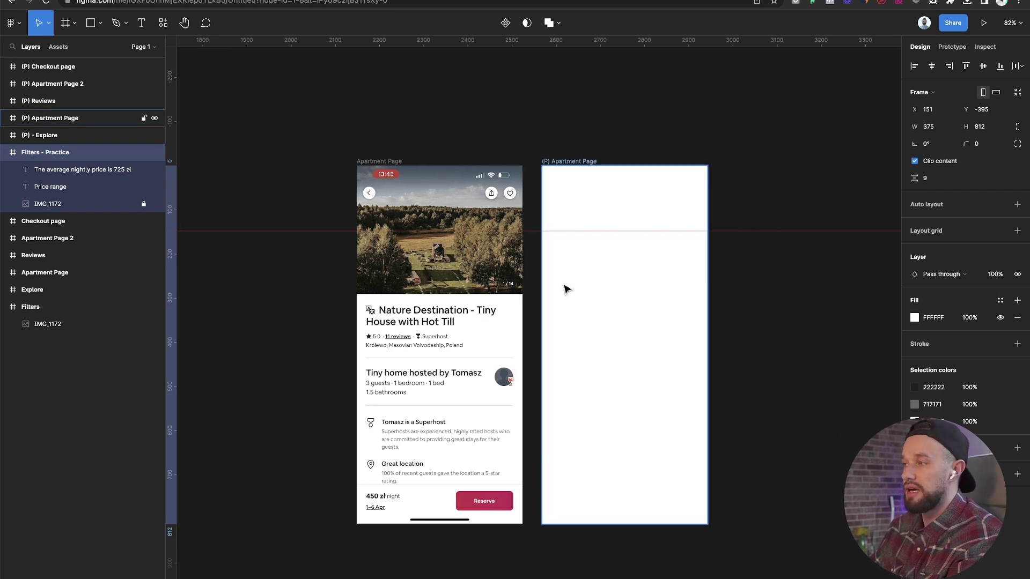
{"action": "scroll", "coordinate": [567, 290], "scroll_direction": "right", "scroll_amount": 10}
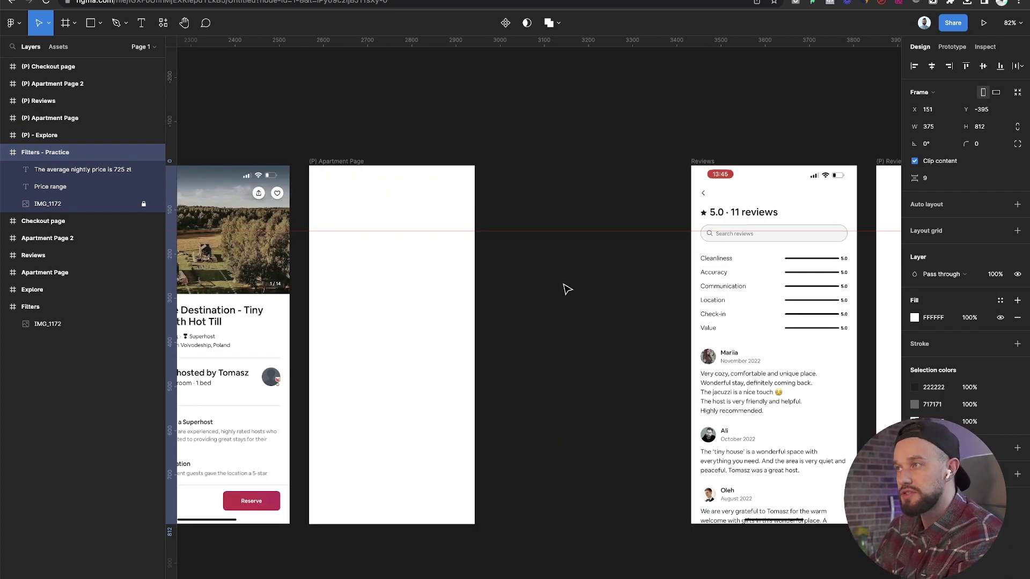
{"action": "scroll", "coordinate": [568, 290], "scroll_direction": "right", "scroll_amount": 6}
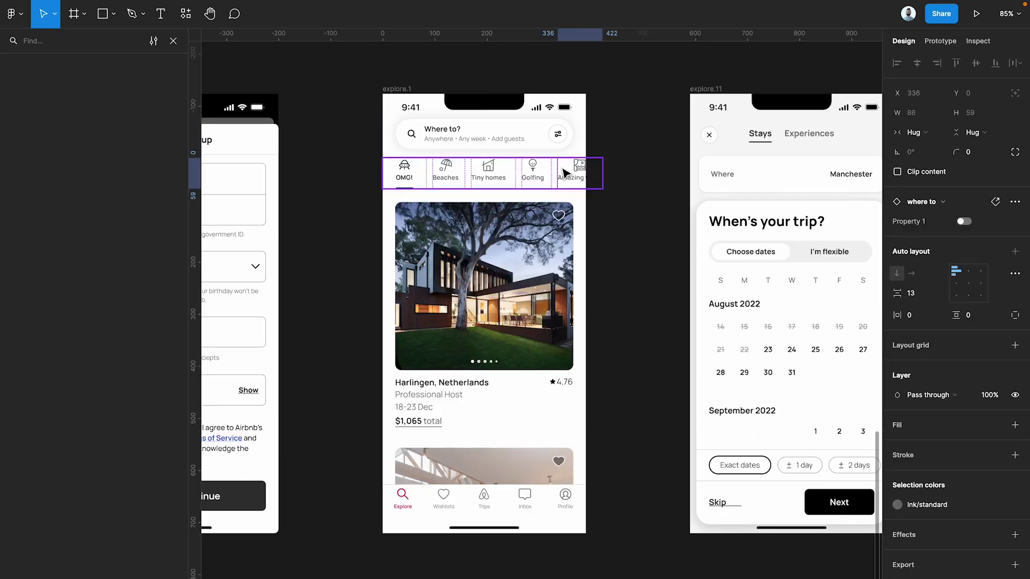
Step: Remove the "Amazing" tab from the category row of explore.1 and set the spacing between the remaining tabs to 29
{"action": "key", "text": "Escape"}
{"action": "left_click", "coordinate": [541, 176]}
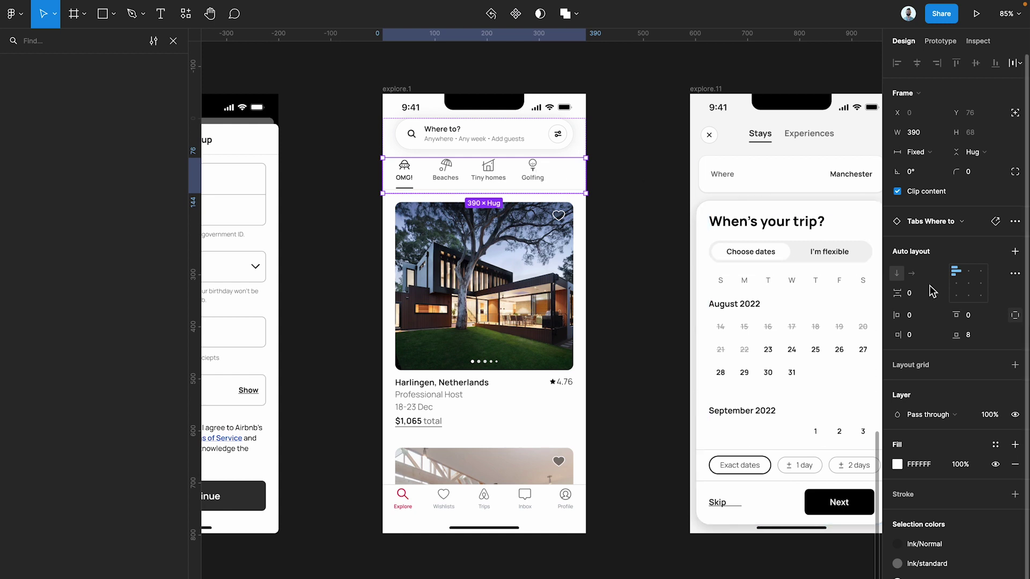
{"action": "left_click", "coordinate": [499, 189]}
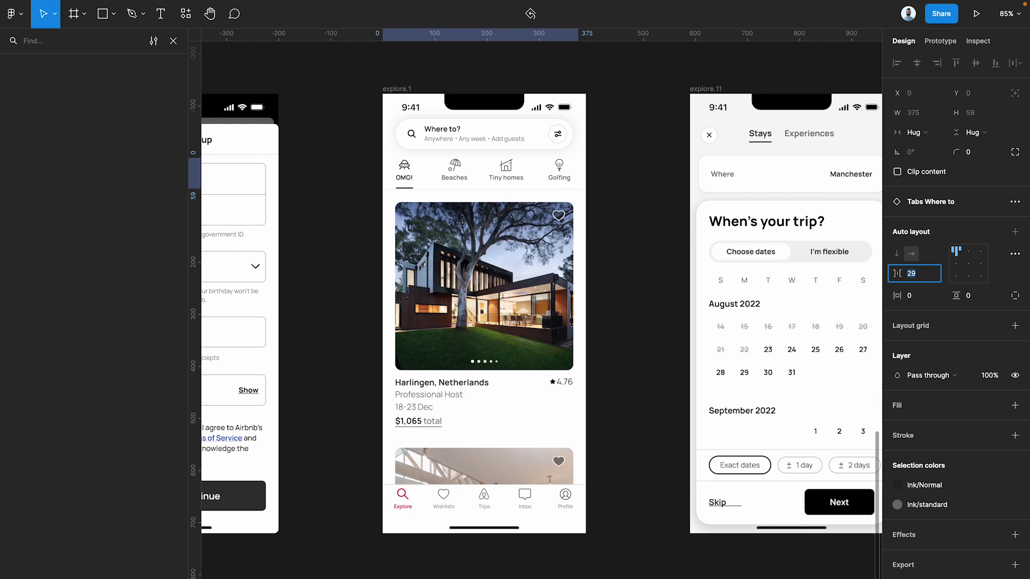
Step: Recolor the fill of the "Show 697 stays" button on the Filters screen explore.24, trying FFA900 and another hue
{"action": "key", "text": "k"}
{"action": "left_click", "coordinate": [575, 164]}
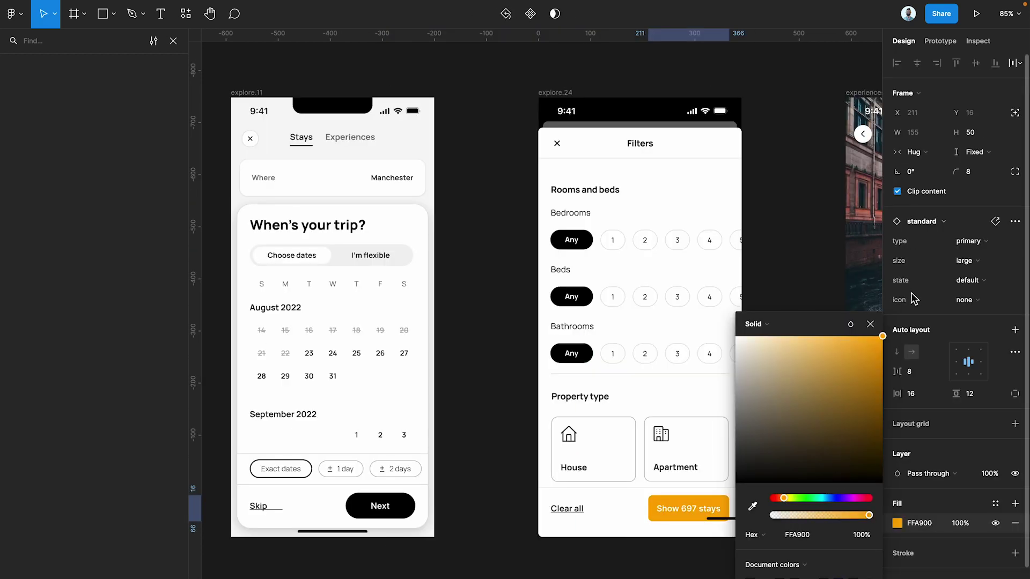
{"action": "left_click", "coordinate": [834, 499]}
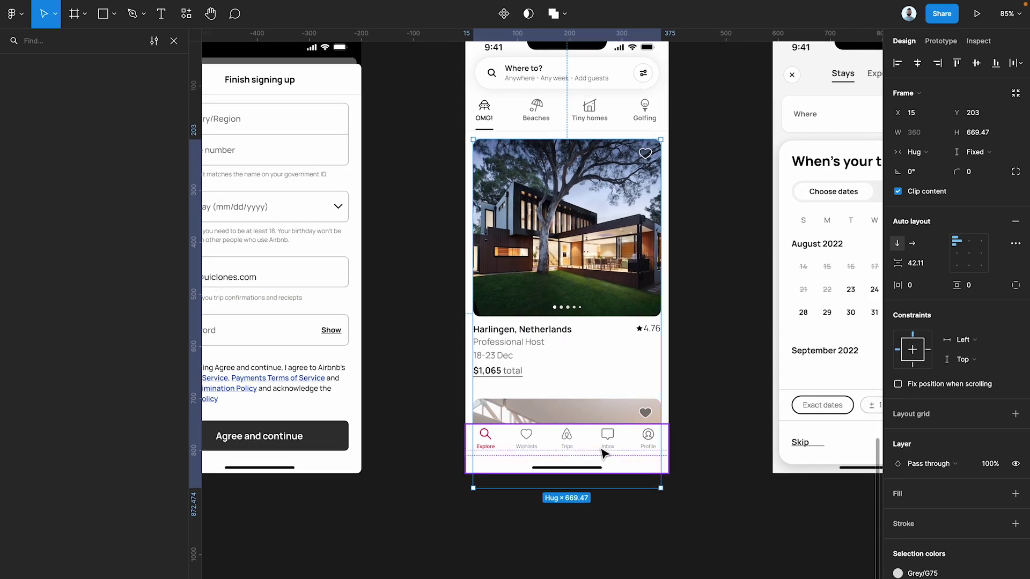
Step: Move the bottom tab bar out of explore.1 to the canvas above the search bar, and nudge the search bar up to Y 1640
{"action": "left_click_drag", "start_coordinate": [604, 454], "coordinate": [596, 141]}
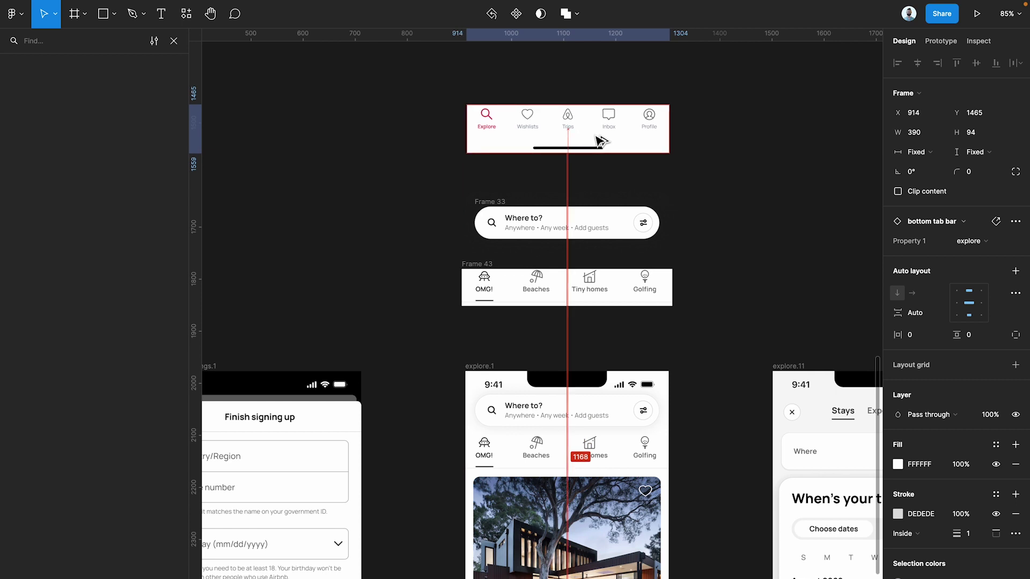
{"action": "left_click", "coordinate": [649, 164]}
{"action": "scroll", "coordinate": [662, 172], "scroll_direction": "up", "scroll_amount": 2}
{"action": "left_click", "coordinate": [610, 179]}
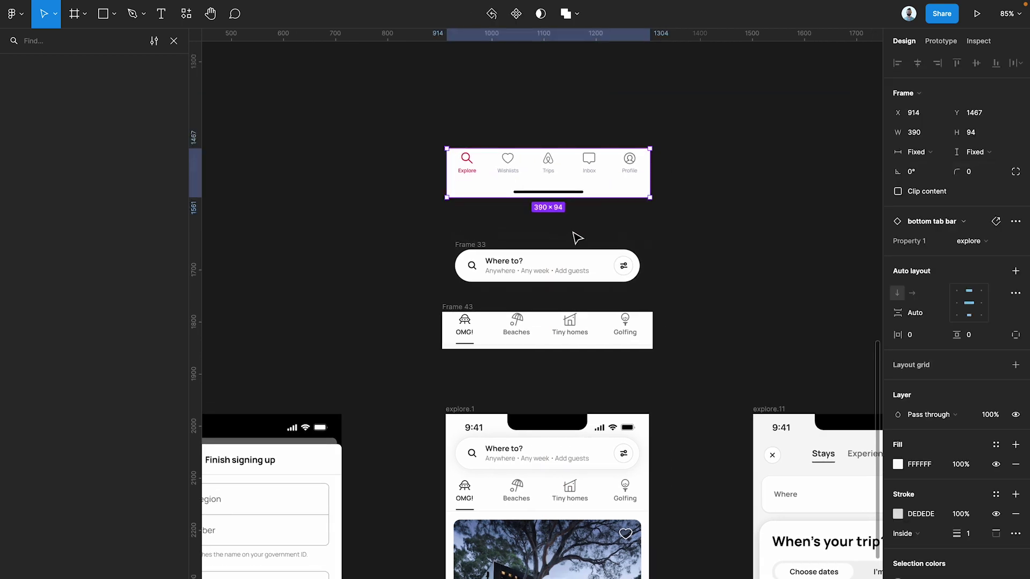
{"action": "left_click", "coordinate": [575, 236]}
{"action": "left_click_drag", "start_coordinate": [492, 245], "coordinate": [485, 233]}
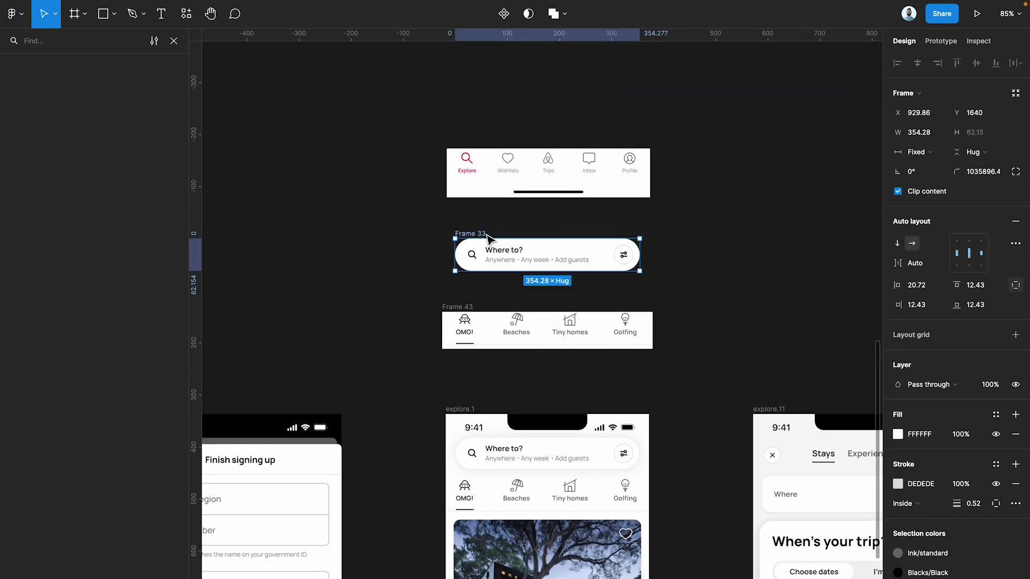
{"action": "left_click", "coordinate": [717, 255]}
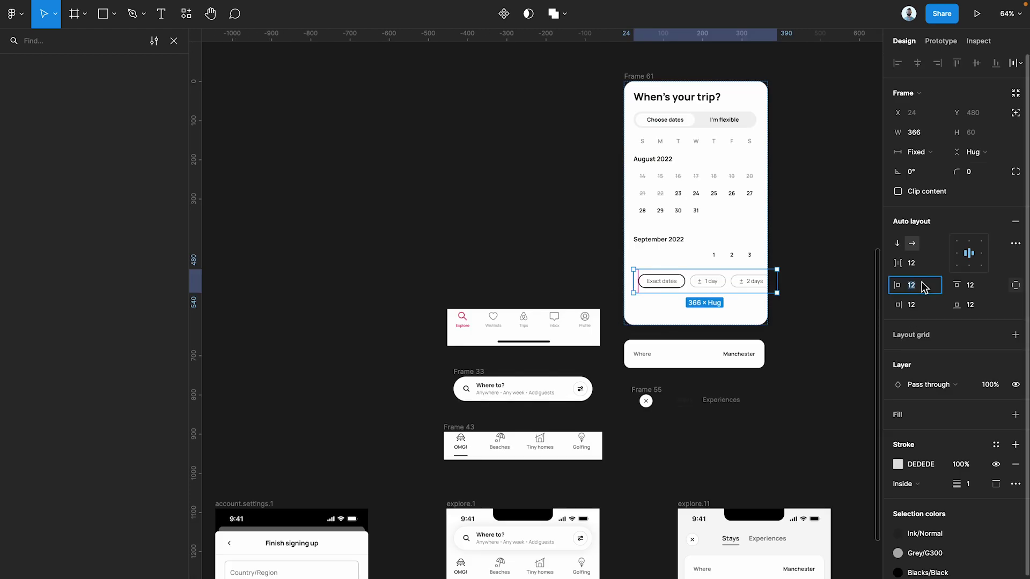
Step: Set the left padding of the "Exact dates" option row to 0 and reduce the "When's your trip?" card's side padding
{"action": "left_click", "coordinate": [692, 321]}
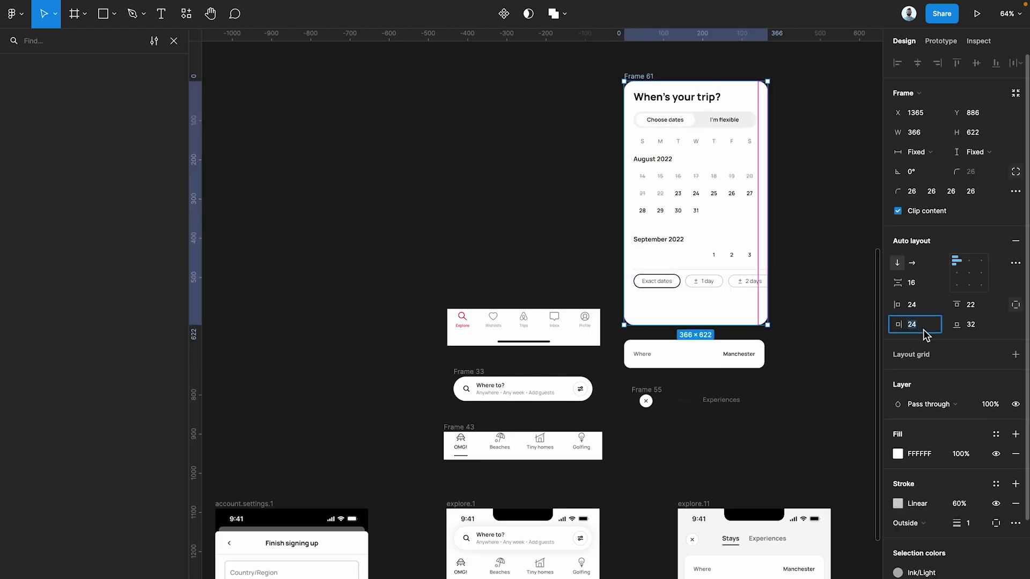
{"action": "left_click", "coordinate": [795, 289]}
{"action": "scroll", "coordinate": [686, 351], "scroll_direction": "down", "scroll_amount": 2}
{"action": "scroll", "coordinate": [686, 351], "scroll_direction": "right", "scroll_amount": 2}
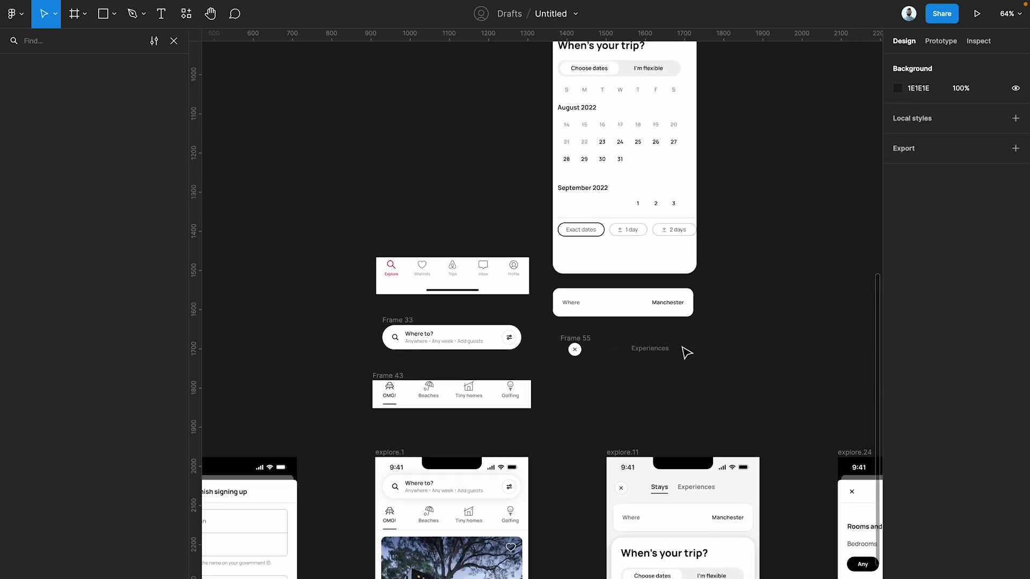
Step: Place a copy of the "Exact dates" option row on the canvas above the bottom tab bar at X 903, Y 1318
{"action": "scroll", "coordinate": [685, 352], "scroll_direction": "up", "scroll_amount": 4}
{"action": "scroll", "coordinate": [628, 352], "scroll_direction": "up", "scroll_amount": 1}
{"action": "left_click", "coordinate": [628, 352]}
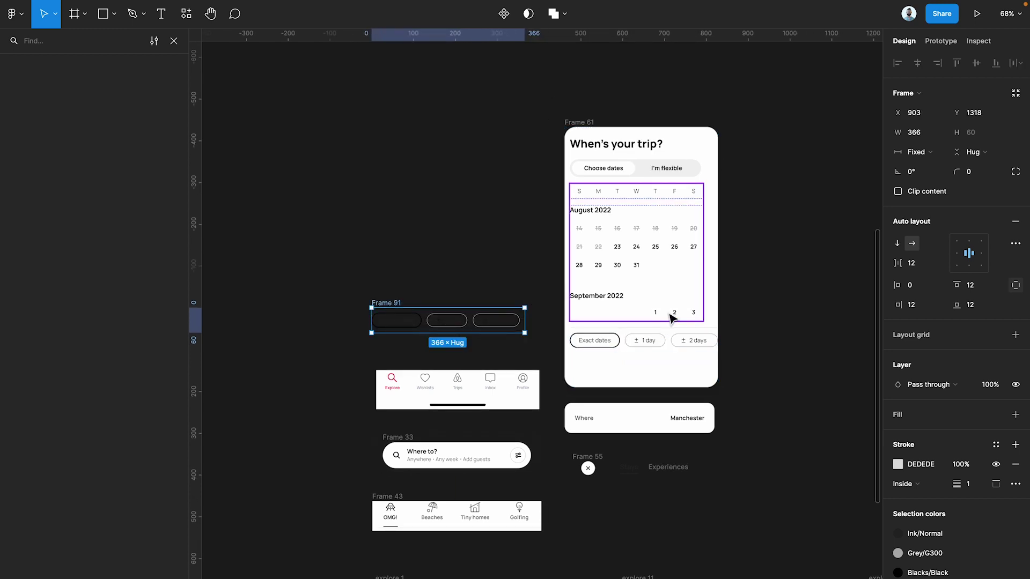
{"action": "left_click", "coordinate": [672, 318]}
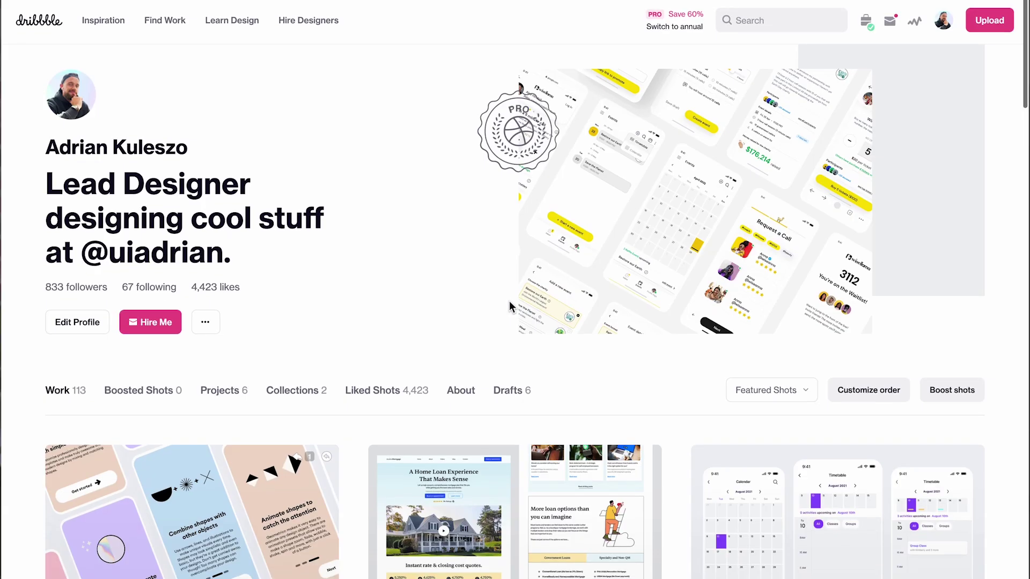
Step: Browse the published design shots on the Dribbble designer profile
{"action": "scroll", "coordinate": [510, 300], "scroll_direction": "down", "scroll_amount": 15}
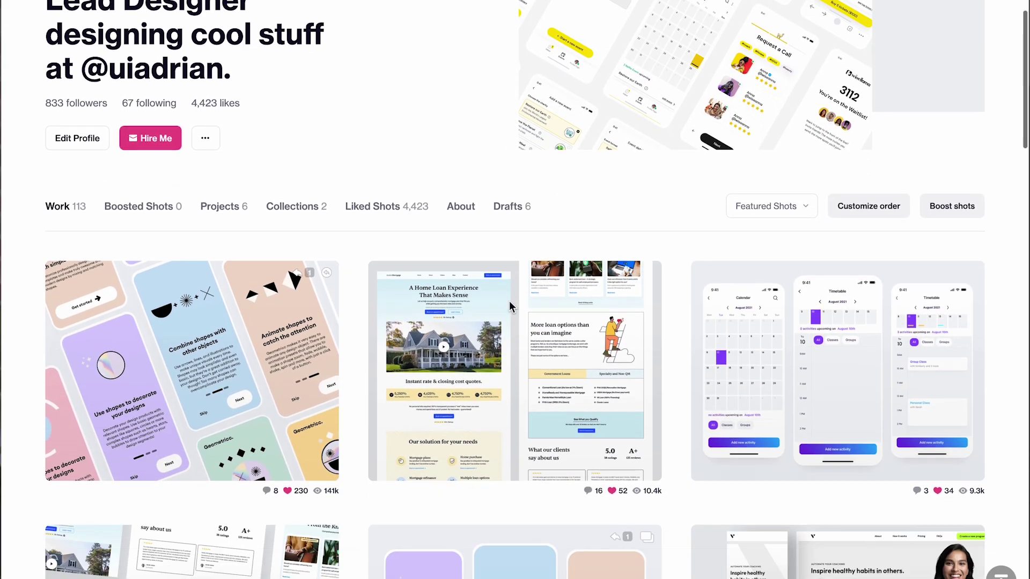
{"action": "scroll", "coordinate": [511, 306], "scroll_direction": "down", "scroll_amount": 14}
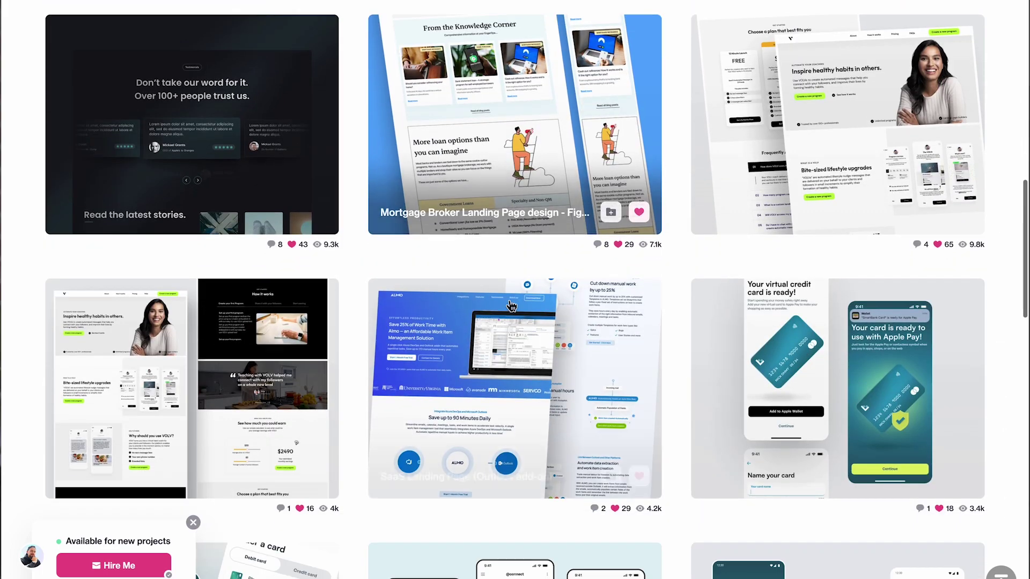
{"action": "scroll", "coordinate": [511, 305], "scroll_direction": "down", "scroll_amount": 12}
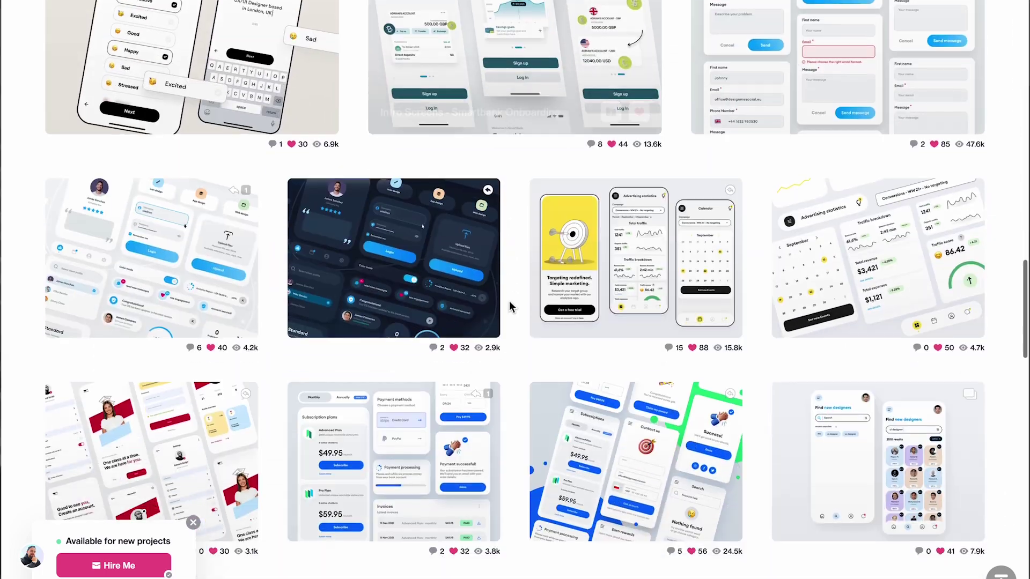
{"action": "scroll", "coordinate": [510, 306], "scroll_direction": "down", "scroll_amount": 10}
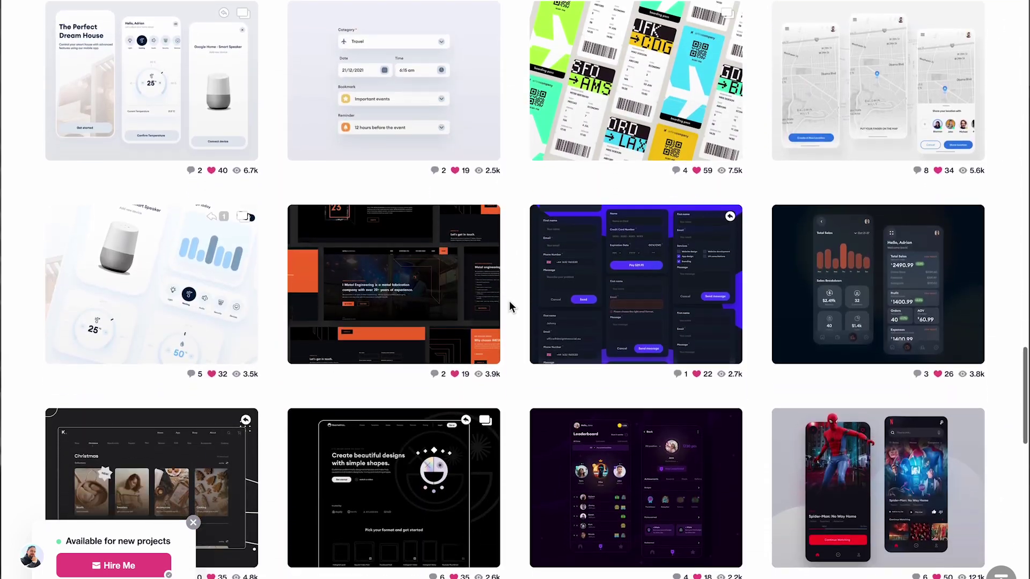
{"action": "scroll", "coordinate": [509, 306], "scroll_direction": "up", "scroll_amount": 3}
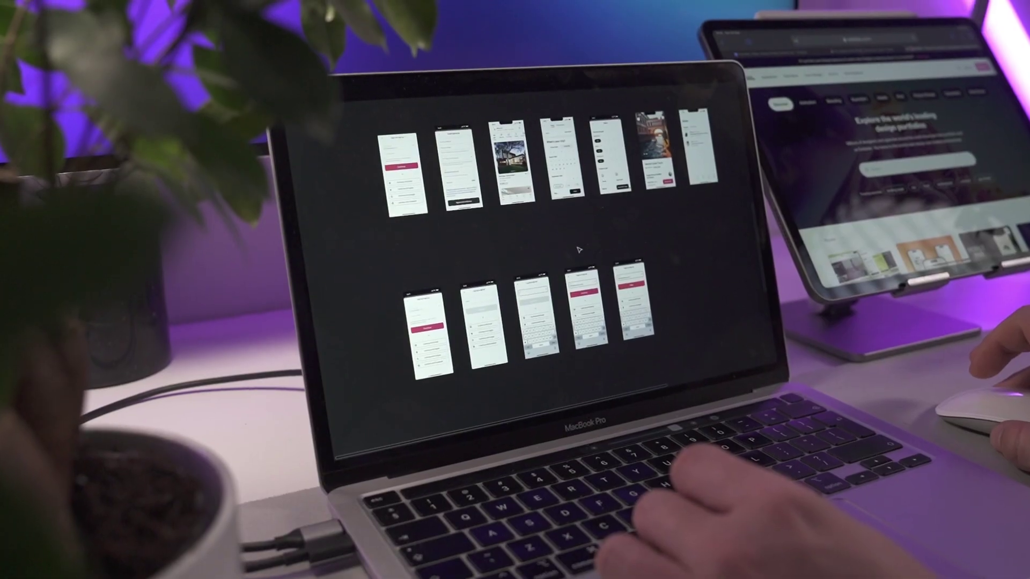
{"action": "scroll", "coordinate": [578, 250], "scroll_direction": "up", "scroll_amount": 5}
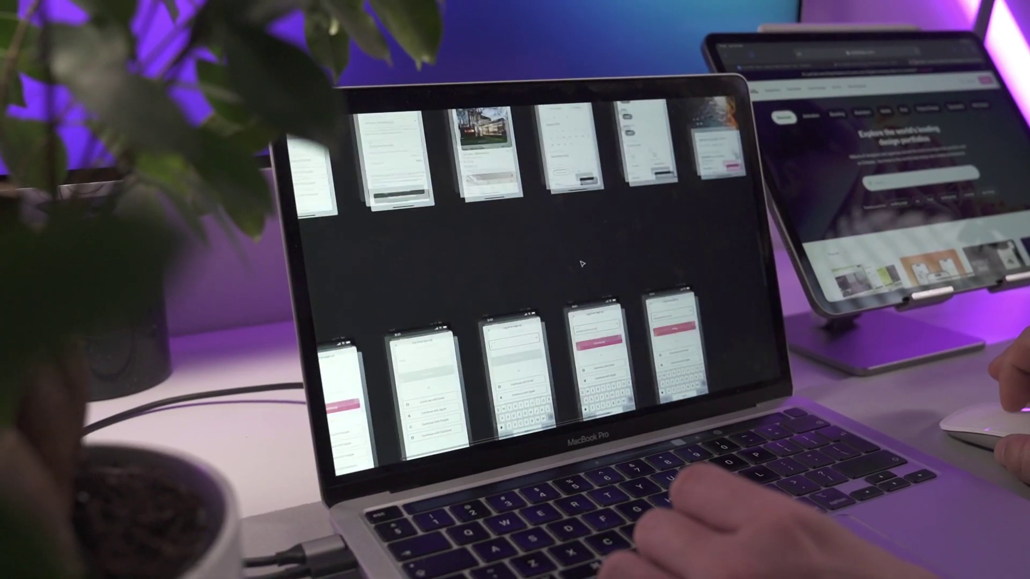
{"action": "scroll", "coordinate": [584, 264], "scroll_direction": "right", "scroll_amount": 10}
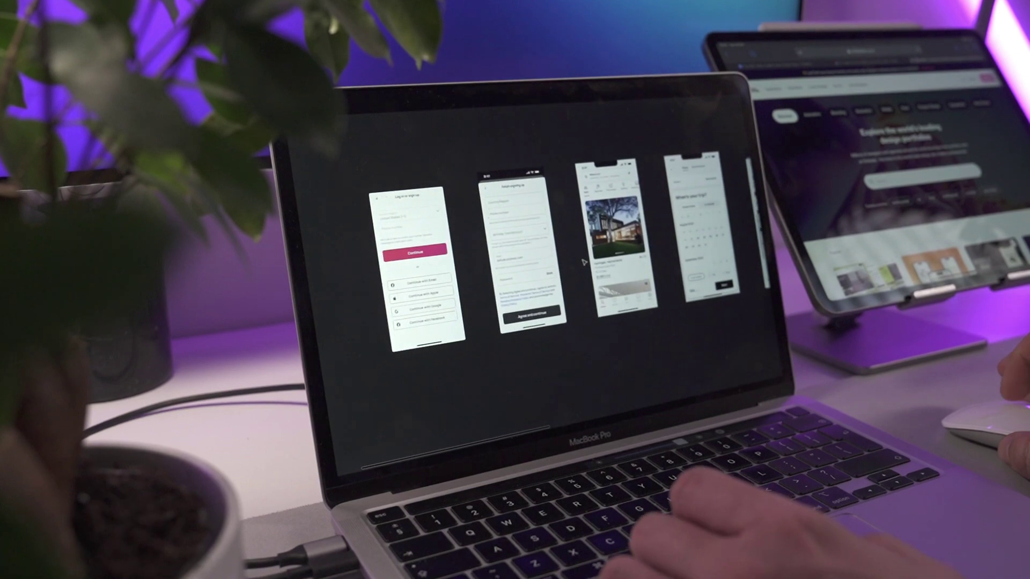
{"action": "scroll", "coordinate": [583, 258], "scroll_direction": "right", "scroll_amount": 3}
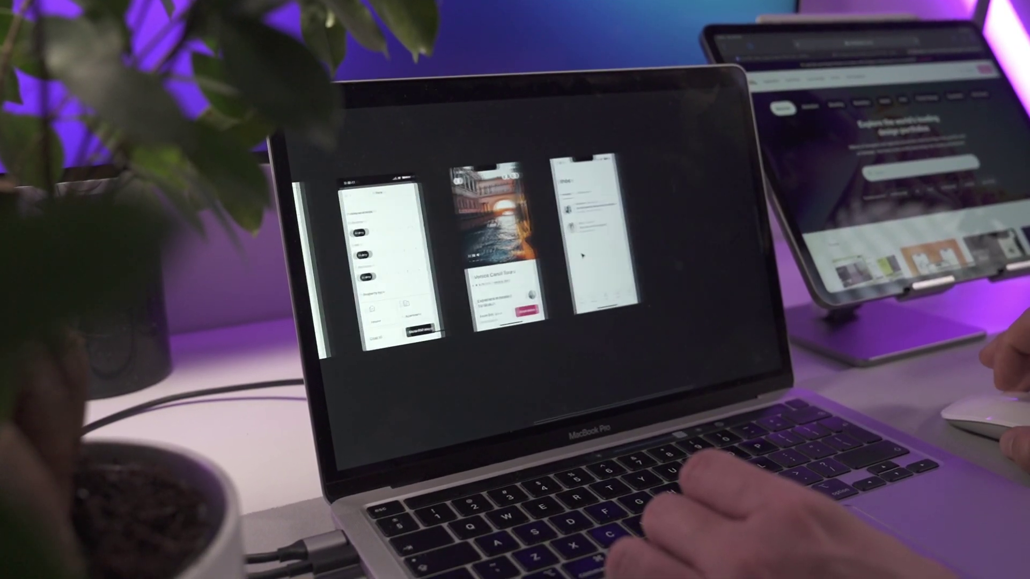
{"action": "scroll", "coordinate": [583, 255], "scroll_direction": "down", "scroll_amount": 5}
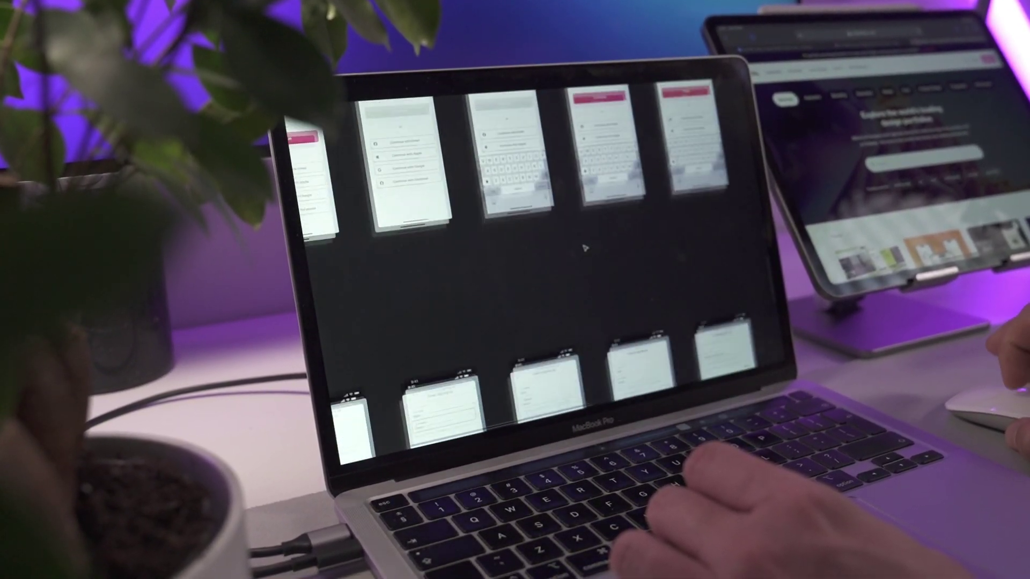
{"action": "scroll", "coordinate": [585, 247], "scroll_direction": "down", "scroll_amount": 10}
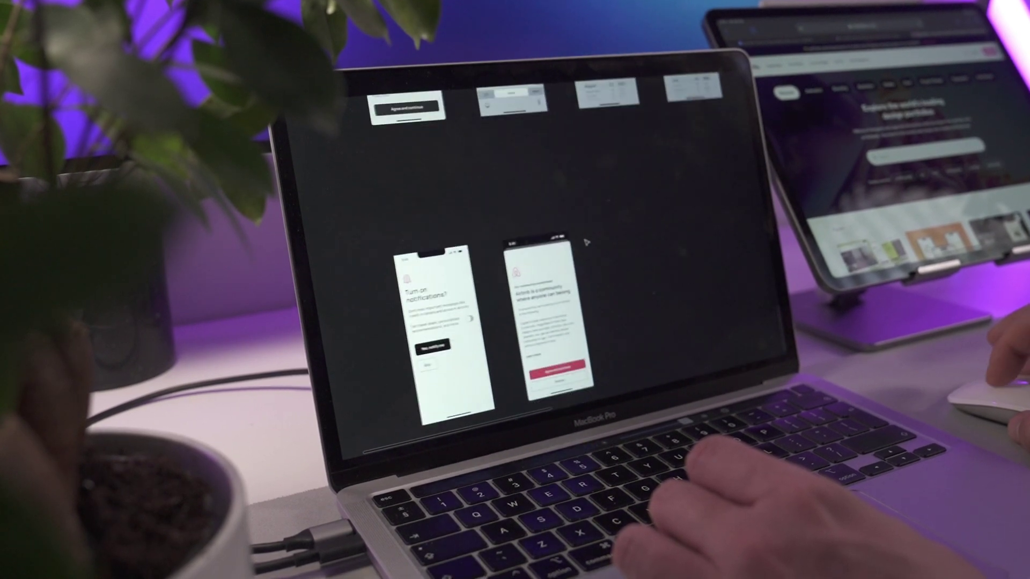
{"action": "scroll", "coordinate": [585, 243], "scroll_direction": "up", "scroll_amount": 10}
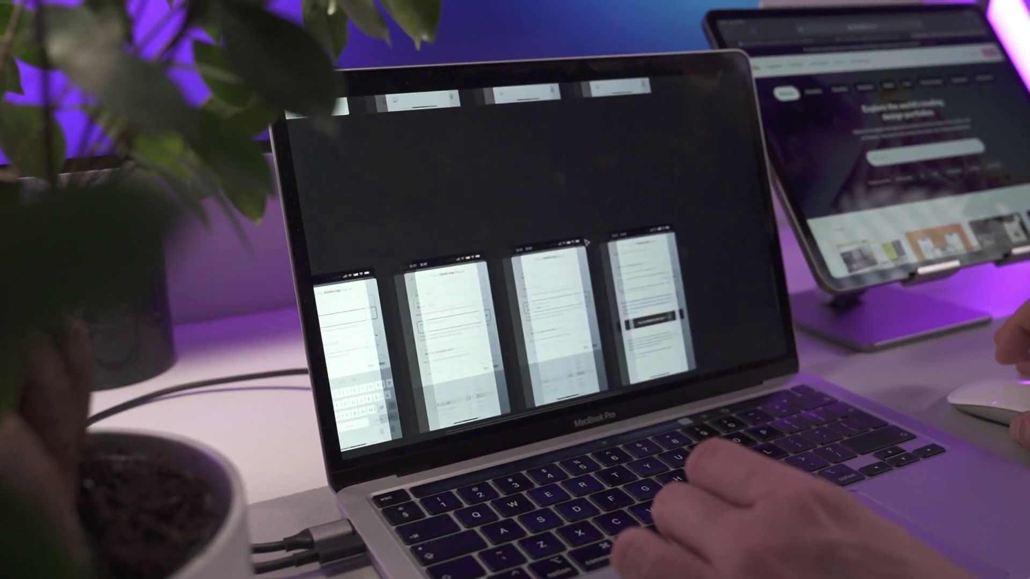
{"action": "scroll", "coordinate": [593, 249], "scroll_direction": "left", "scroll_amount": 3}
{"action": "scroll", "coordinate": [612, 266], "scroll_direction": "down", "scroll_amount": 10}
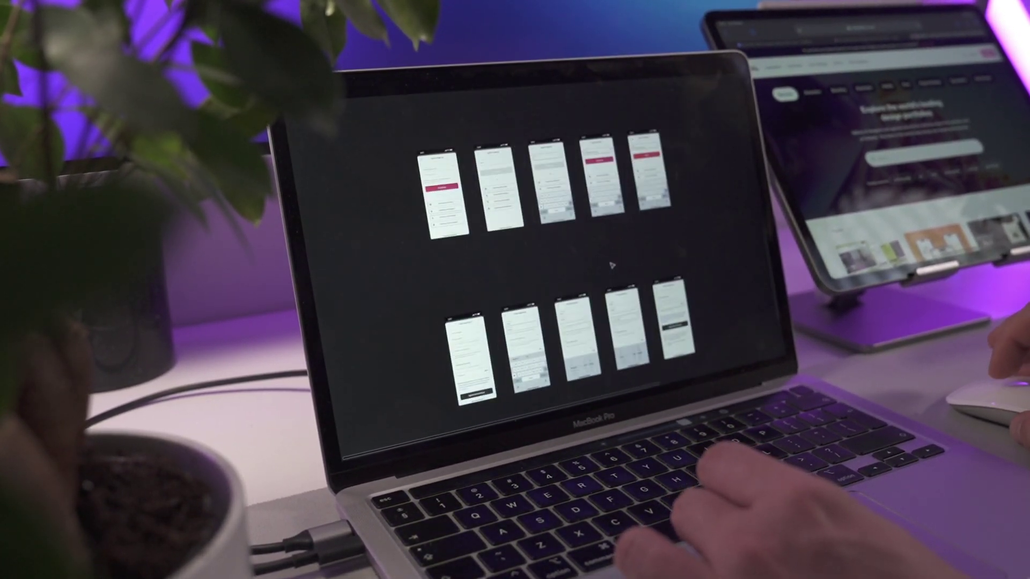
{"action": "scroll", "coordinate": [620, 275], "scroll_direction": "down", "scroll_amount": 5}
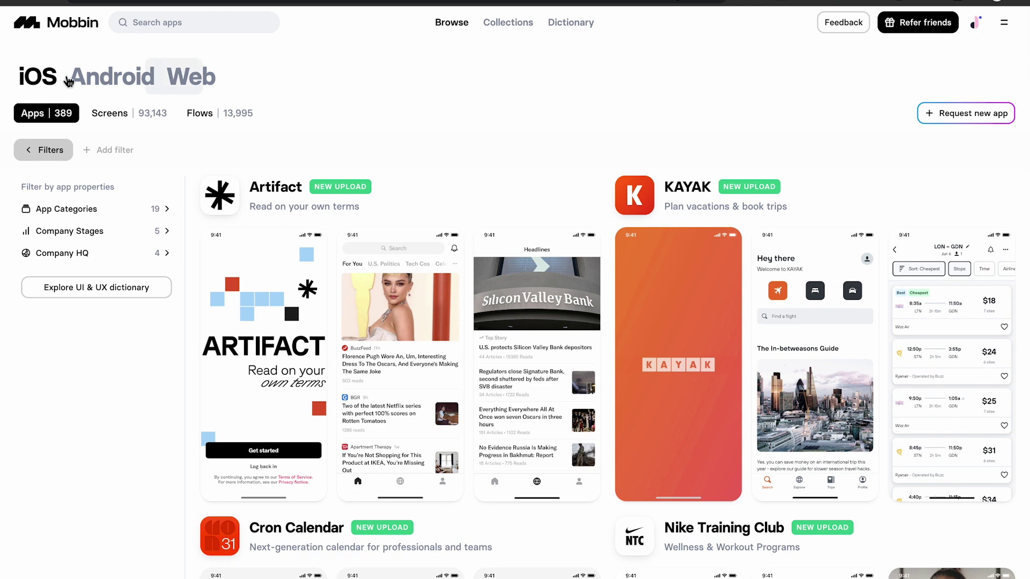
Step: Switch the Mobbin app library to Android, to Web and back to iOS
{"action": "left_click", "coordinate": [102, 80]}
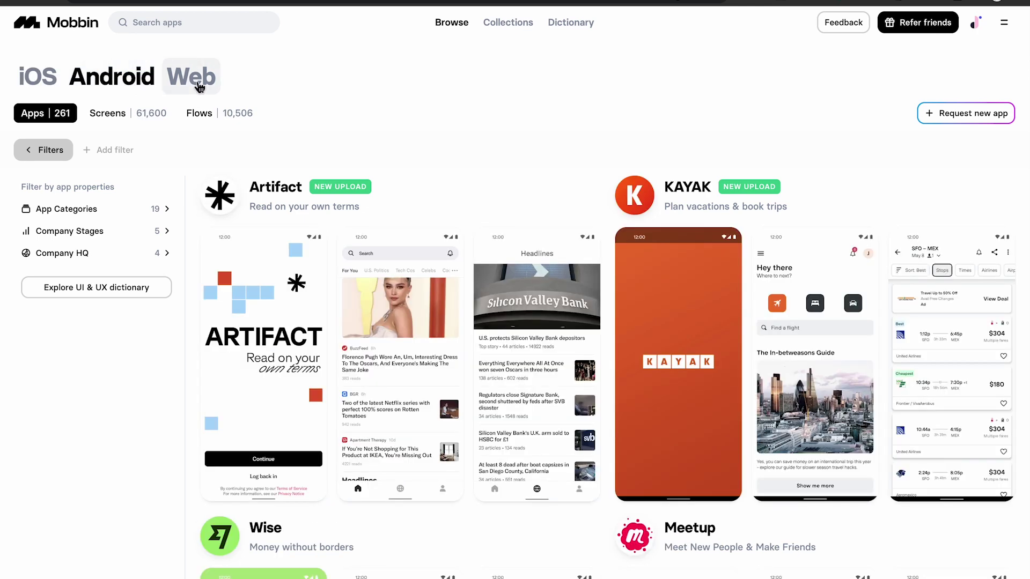
{"action": "left_click", "coordinate": [192, 77]}
{"action": "left_click", "coordinate": [38, 77]}
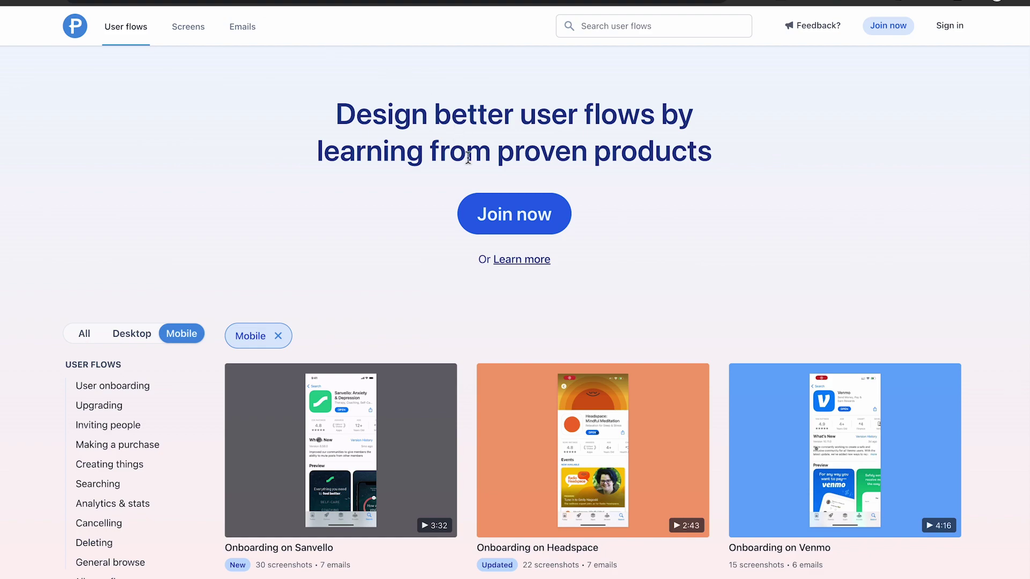
Step: Look through the mobile onboarding videos in the user flow library
{"action": "scroll", "coordinate": [472, 191], "scroll_direction": "down", "scroll_amount": 10}
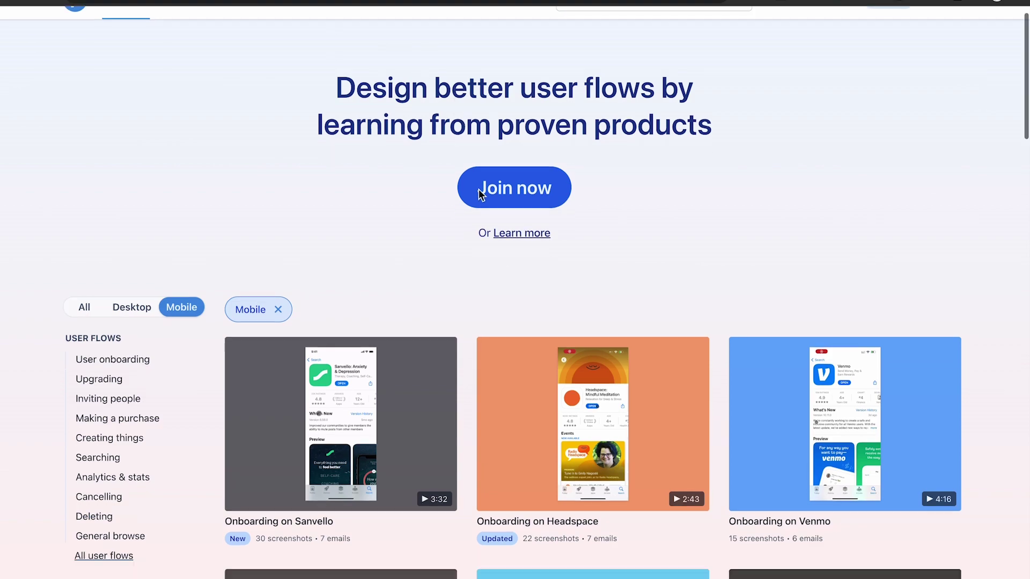
{"action": "scroll", "coordinate": [471, 190], "scroll_direction": "down", "scroll_amount": 17}
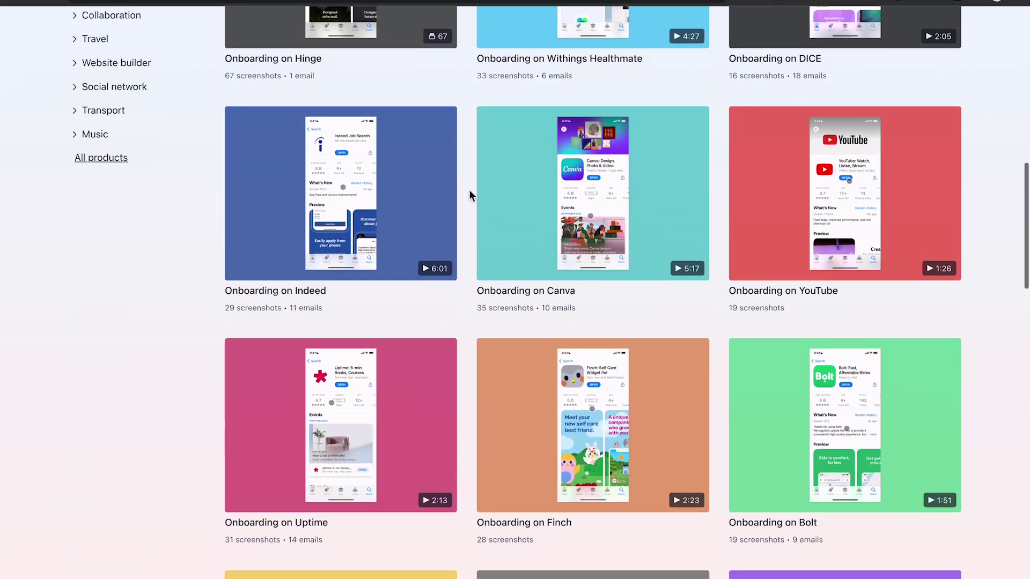
{"action": "scroll", "coordinate": [469, 189], "scroll_direction": "down", "scroll_amount": 5}
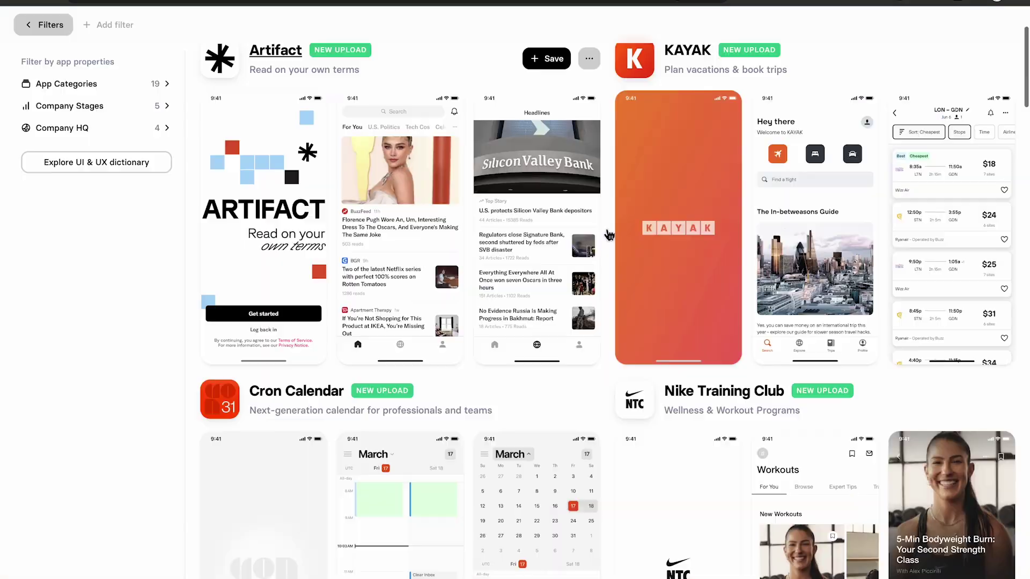
Step: Browse the iOS app screens on Mobbin and the remaining mobile onboarding flows in the user flow library
{"action": "scroll", "coordinate": [608, 234], "scroll_direction": "down", "scroll_amount": 3}
{"action": "scroll", "coordinate": [608, 234], "scroll_direction": "down", "scroll_amount": 17}
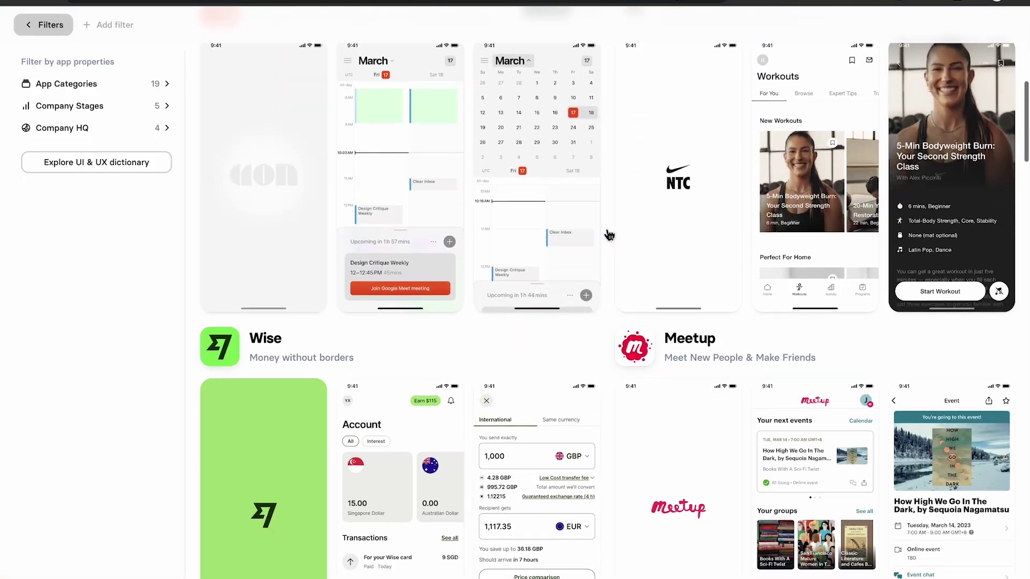
{"action": "scroll", "coordinate": [608, 234], "scroll_direction": "down", "scroll_amount": 11}
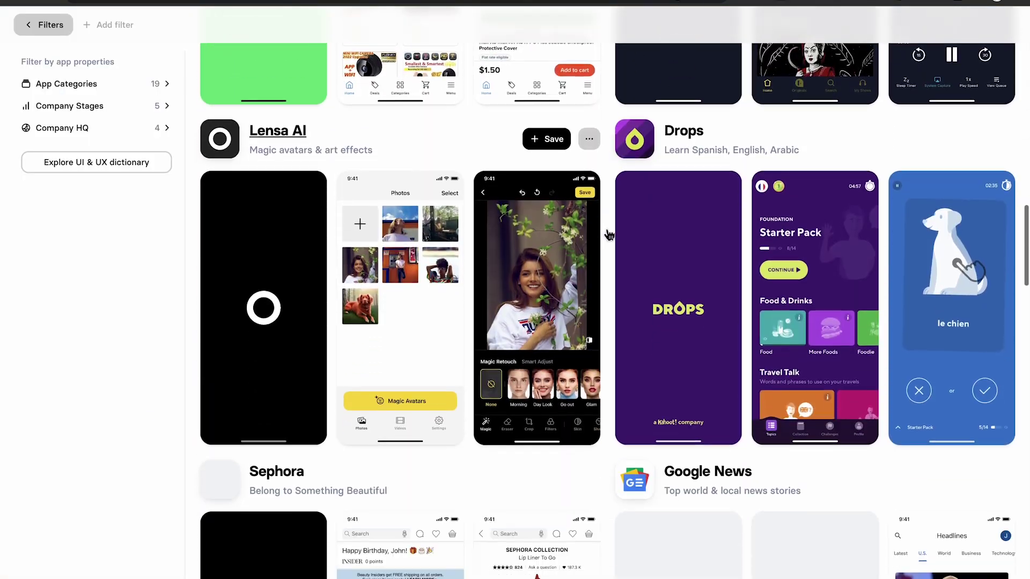
{"action": "scroll", "coordinate": [609, 234], "scroll_direction": "up", "scroll_amount": 20}
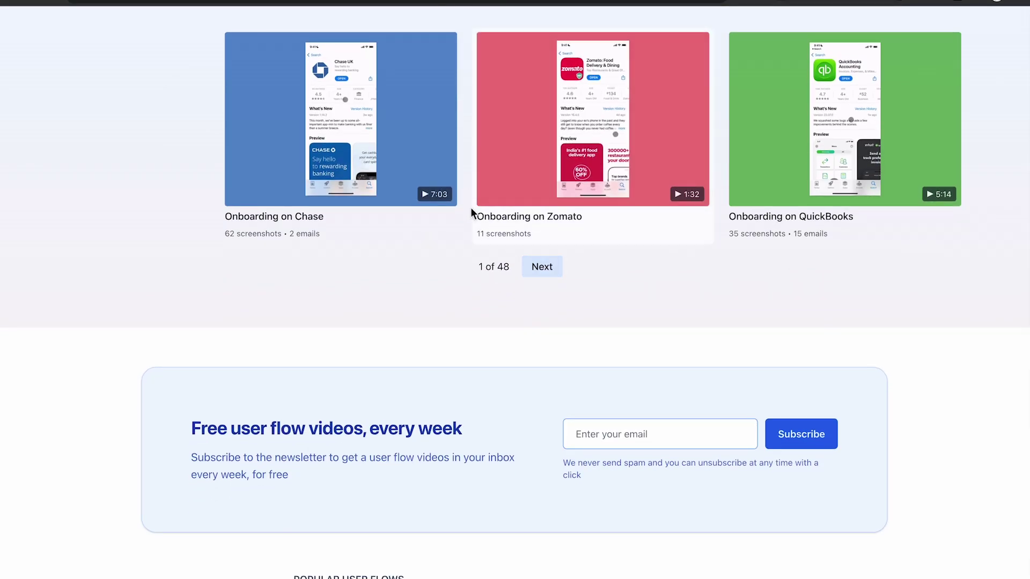
{"action": "scroll", "coordinate": [471, 207], "scroll_direction": "up", "scroll_amount": 20}
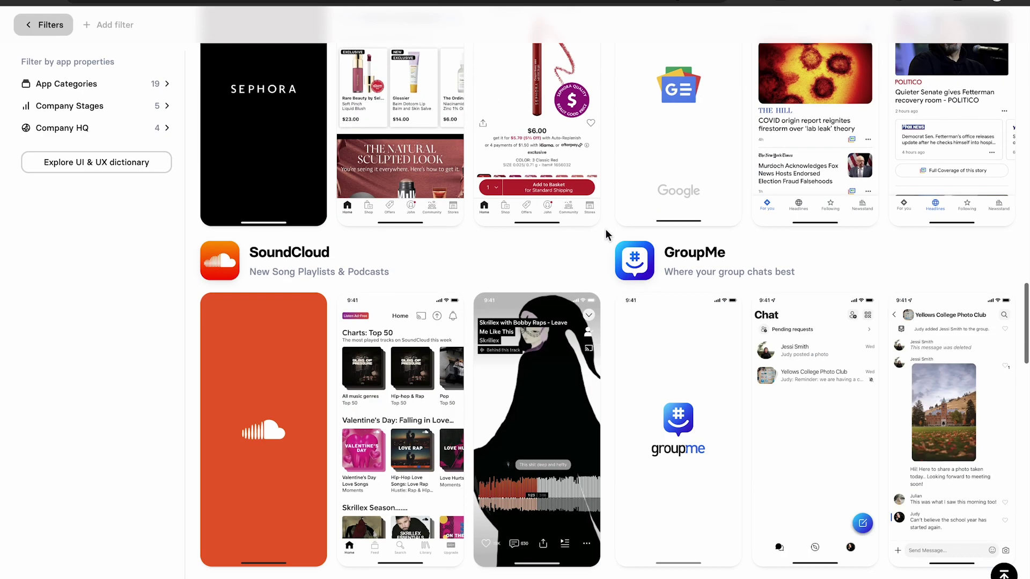
{"action": "scroll", "coordinate": [607, 229], "scroll_direction": "up", "scroll_amount": 15}
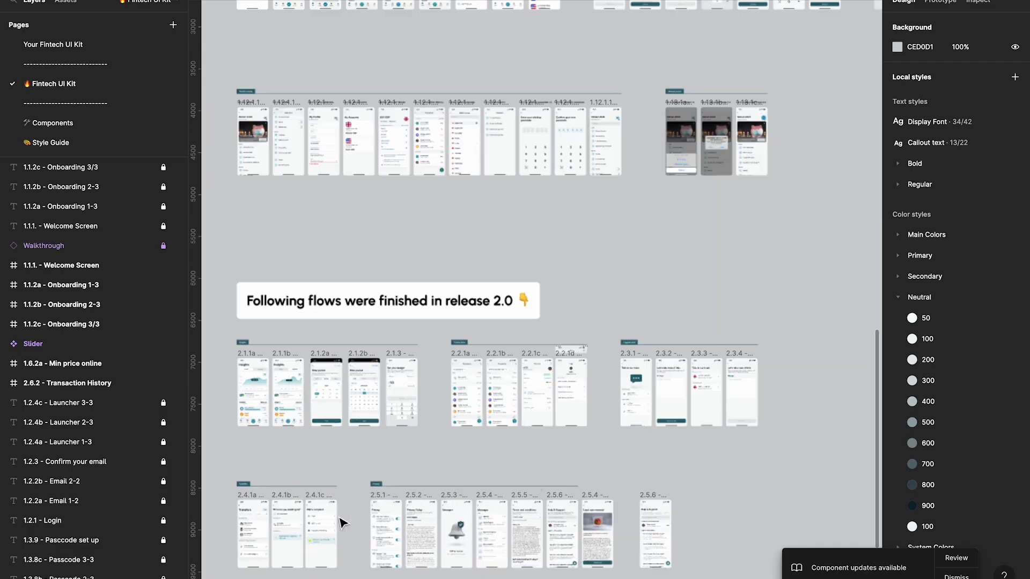
Step: Switch to the Fintech UI Kit in Figma and examine its insights, transfers, profile settings and card ordering screens
{"action": "scroll", "coordinate": [402, 432], "scroll_direction": "down", "scroll_amount": 5}
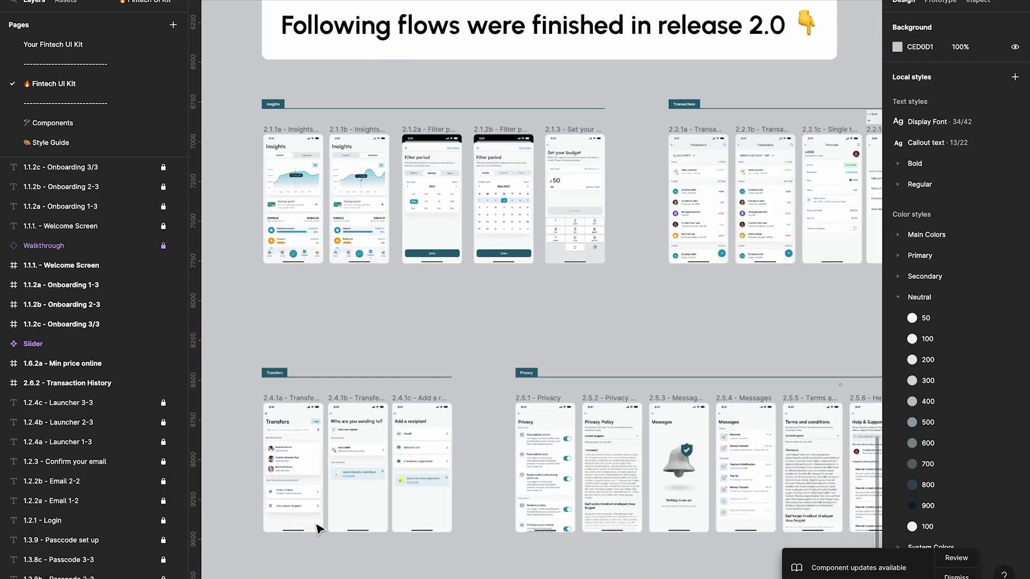
{"action": "scroll", "coordinate": [402, 432], "scroll_direction": "up", "scroll_amount": 5}
{"action": "scroll", "coordinate": [402, 432], "scroll_direction": "up", "scroll_amount": 20}
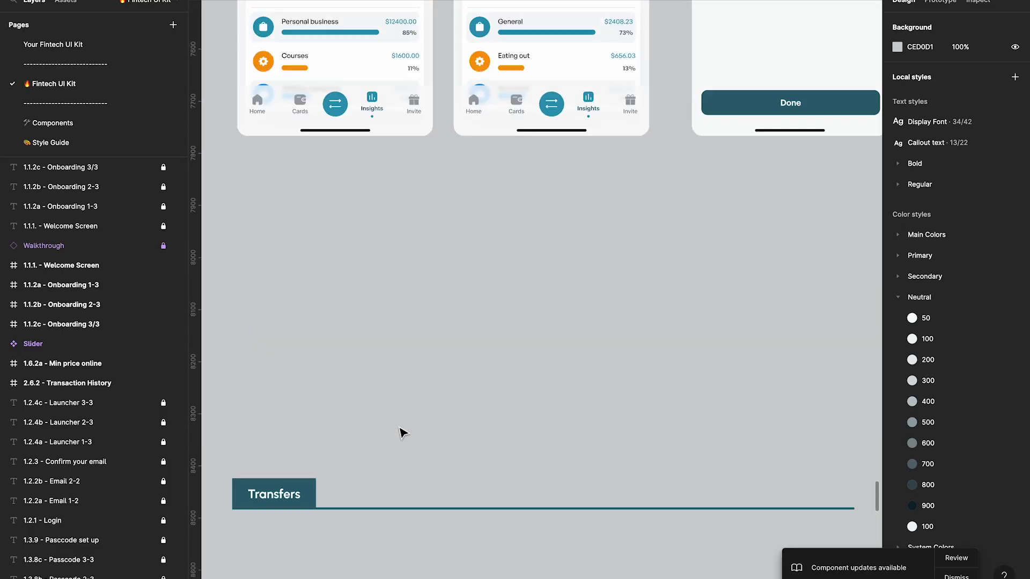
{"action": "scroll", "coordinate": [402, 431], "scroll_direction": "up", "scroll_amount": 20}
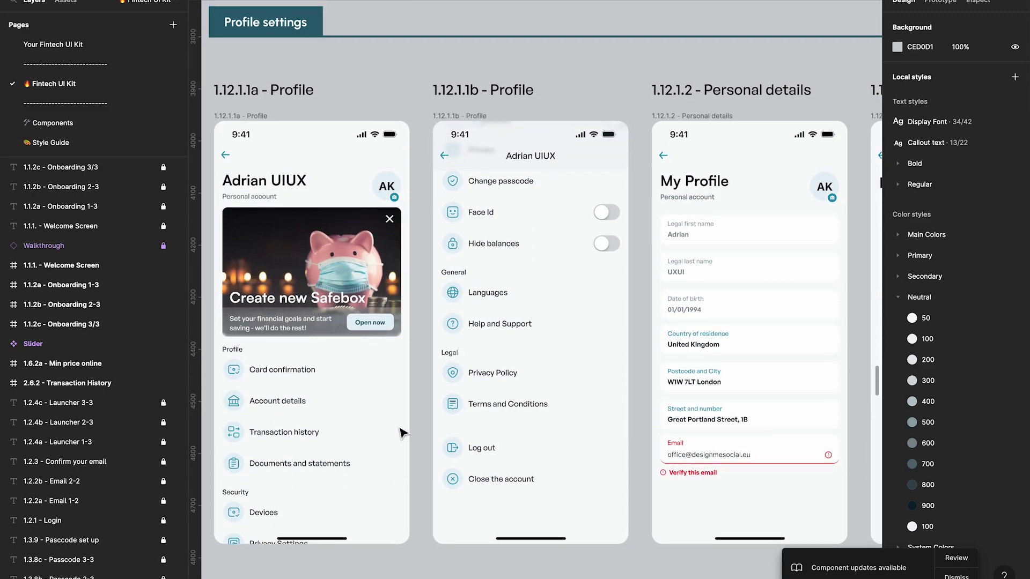
{"action": "scroll", "coordinate": [403, 431], "scroll_direction": "up", "scroll_amount": 20}
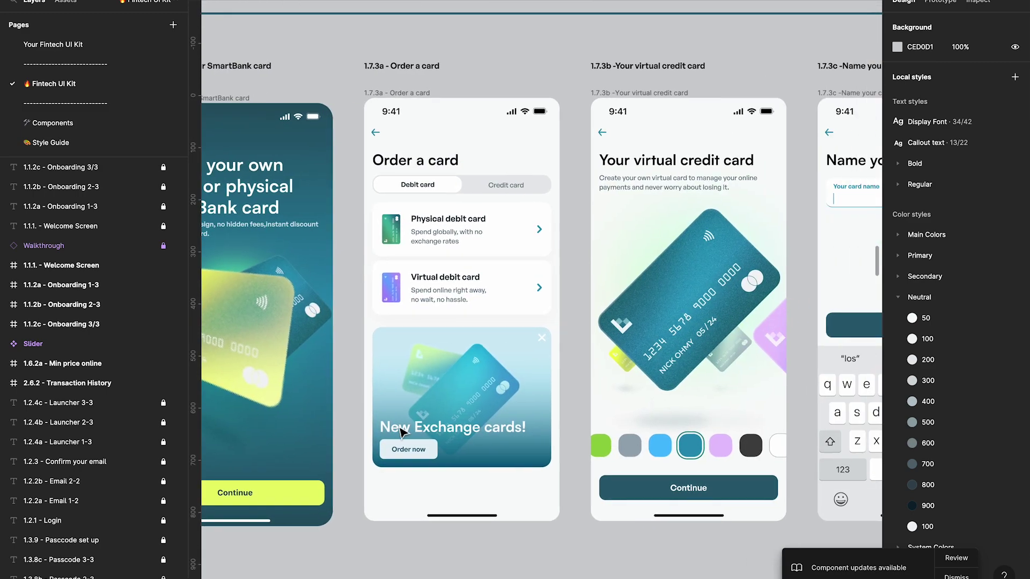
{"action": "scroll", "coordinate": [403, 432], "scroll_direction": "up", "scroll_amount": 12}
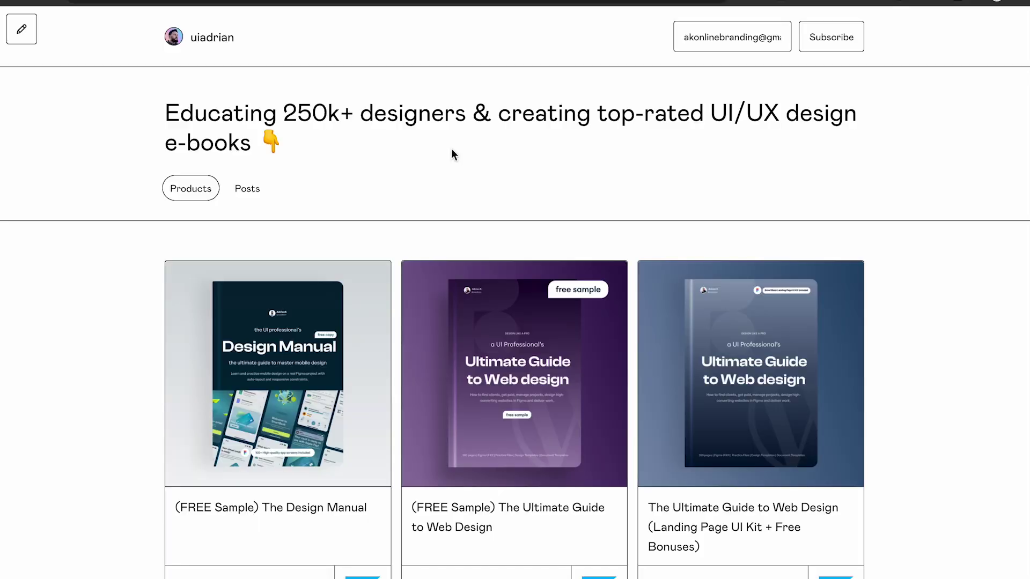
Step: Open the "(FREE Sample) The Design Manual" product in the e-book store and look over its description and pricing
{"action": "scroll", "coordinate": [452, 154], "scroll_direction": "down", "scroll_amount": 1}
{"action": "scroll", "coordinate": [452, 154], "scroll_direction": "down", "scroll_amount": 2}
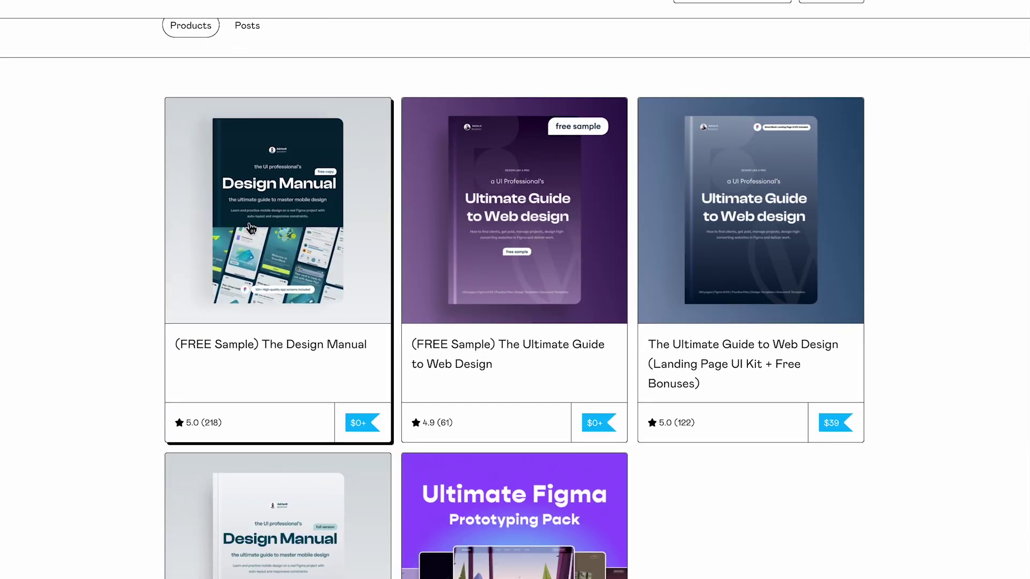
{"action": "left_click", "coordinate": [379, 223]}
{"action": "scroll", "coordinate": [577, 396], "scroll_direction": "down", "scroll_amount": 4}
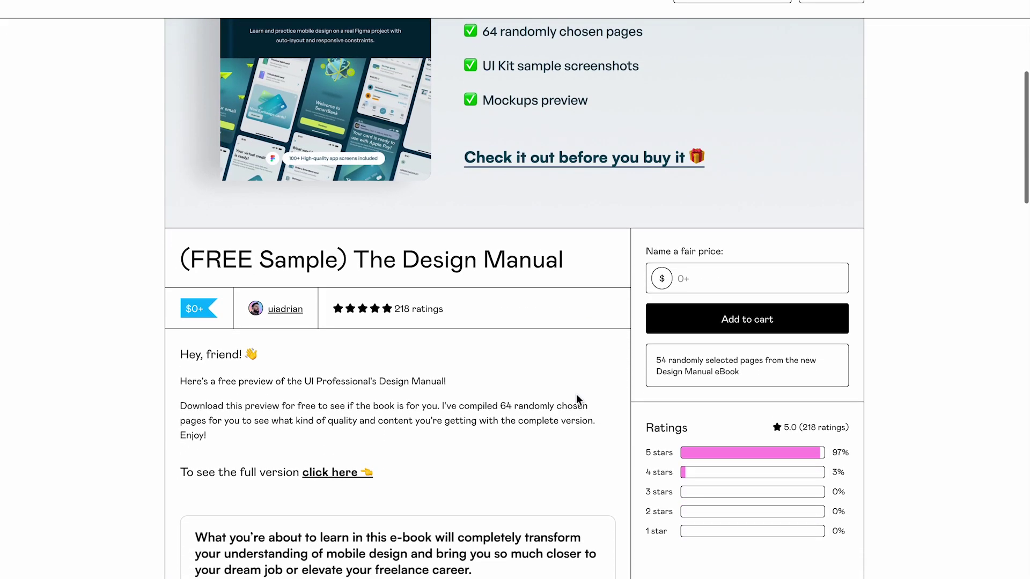
{"action": "left_click", "coordinate": [699, 282]}
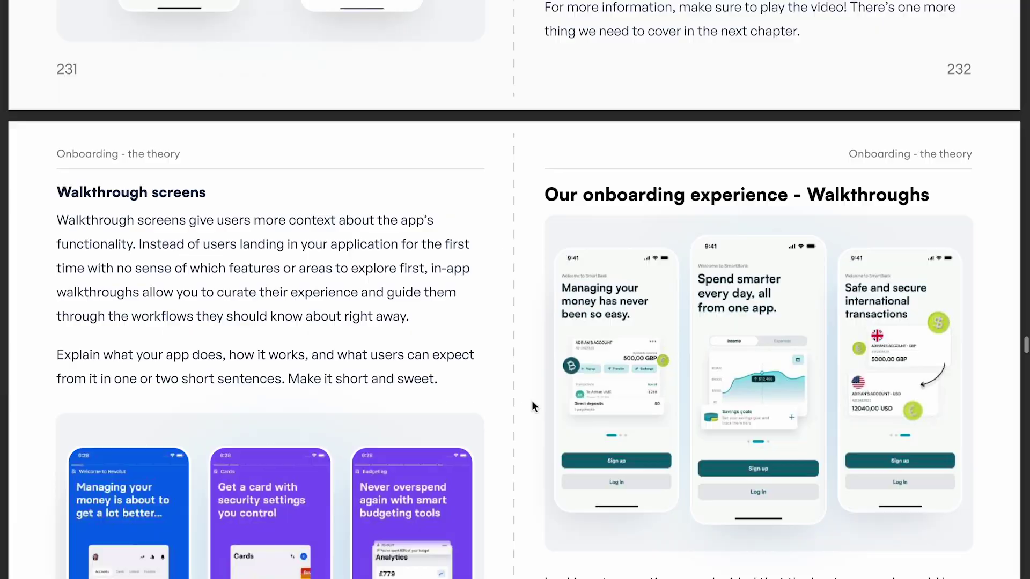
Step: Read through the Design Manual e-book's pages on walkthrough screens, color use and email error messages
{"action": "scroll", "coordinate": [532, 400], "scroll_direction": "down", "scroll_amount": 15}
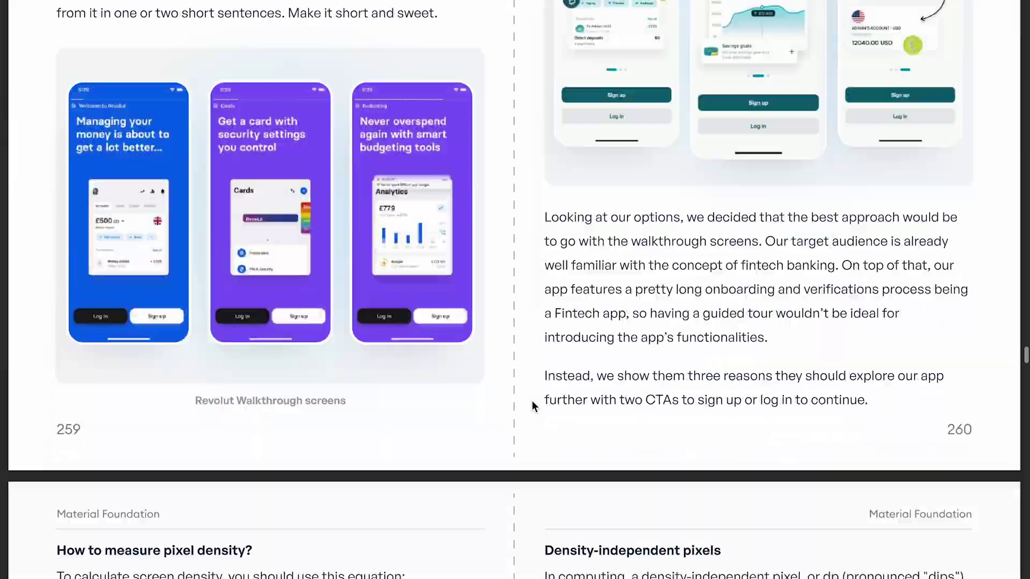
{"action": "scroll", "coordinate": [532, 400], "scroll_direction": "down", "scroll_amount": 20}
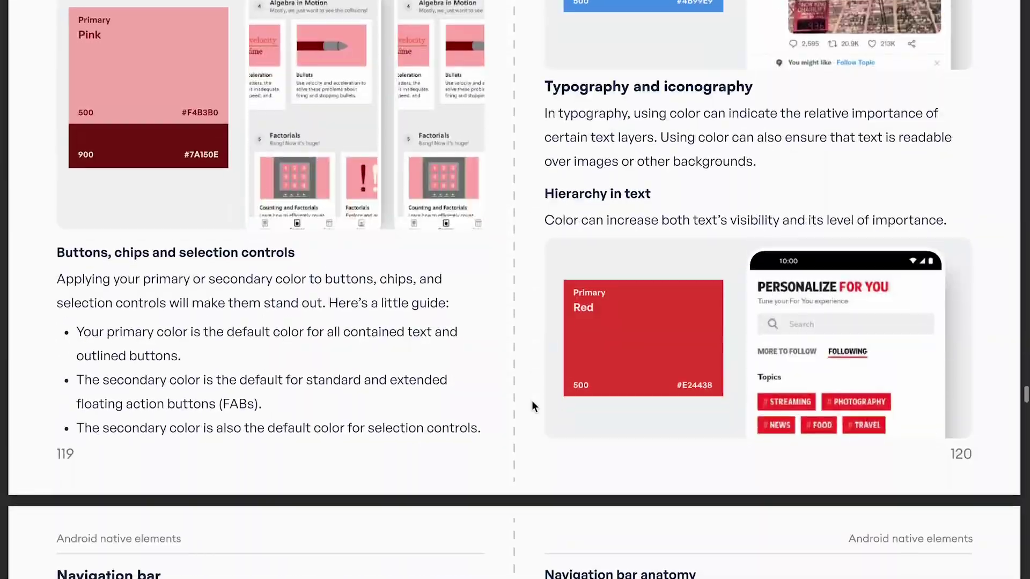
{"action": "scroll", "coordinate": [532, 401], "scroll_direction": "down", "scroll_amount": 20}
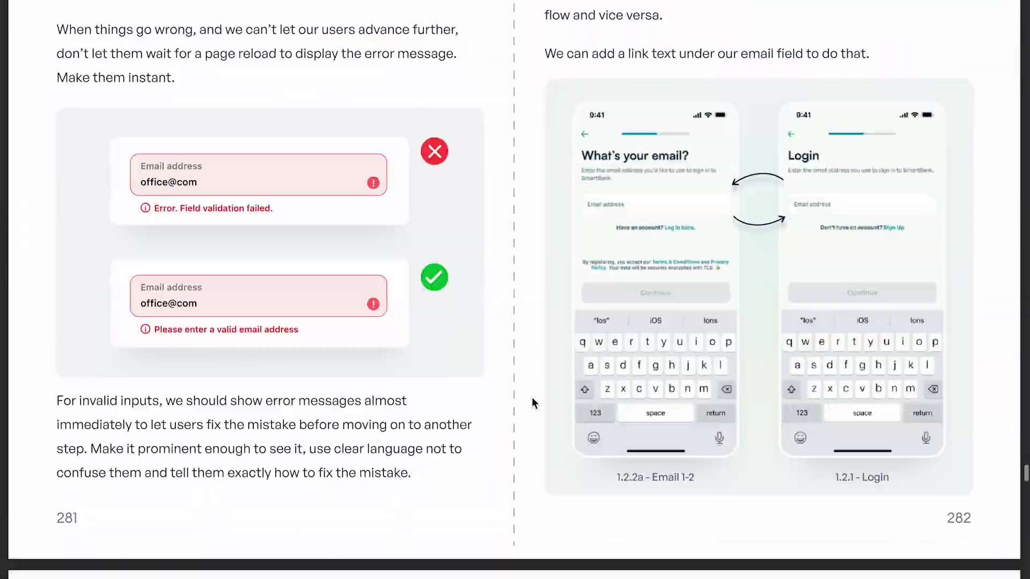